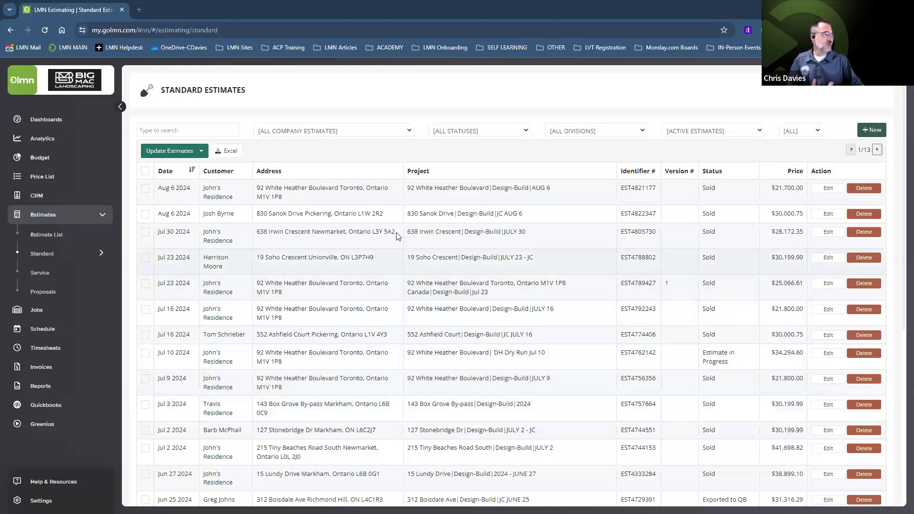
Step: Open the sold Design-Build AUG 6 estimate dated 06-Aug-2024 from the Standard estimates list
click(429, 192)
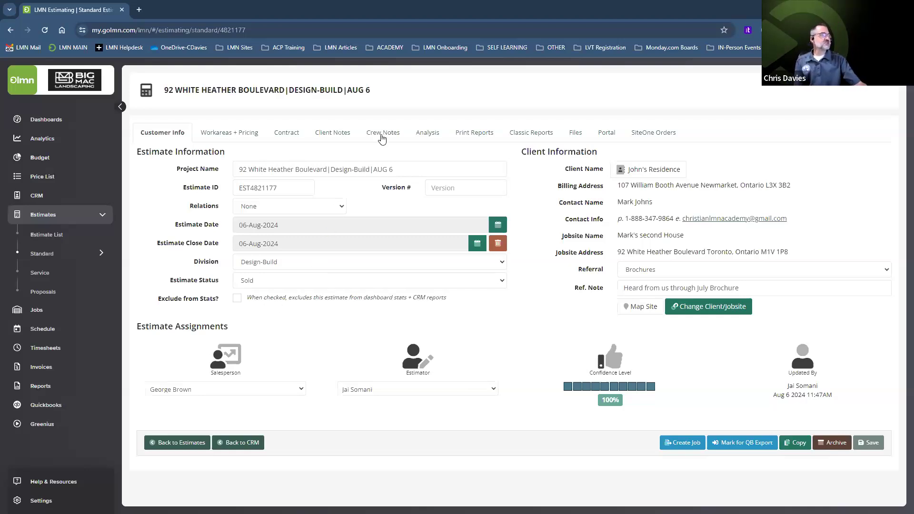
Step: Show the crew notes of the sold Design-Build AUG 6 estimate
click(382, 138)
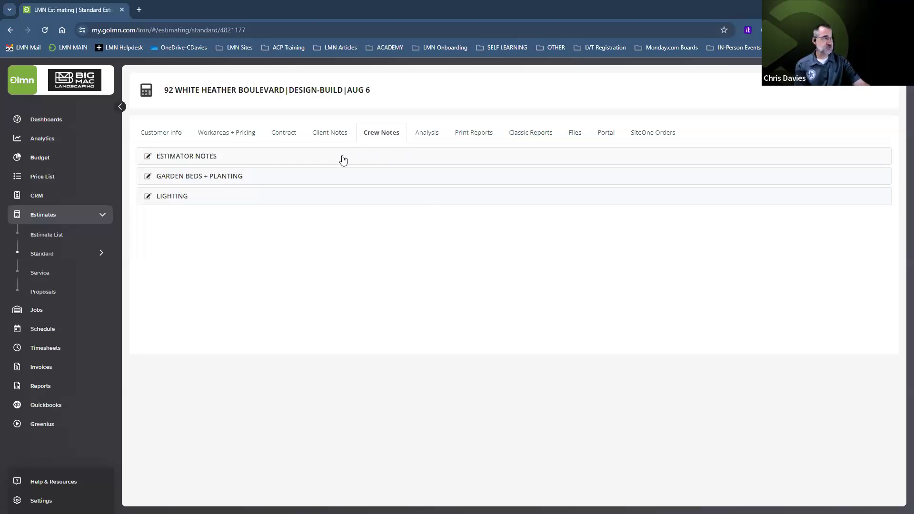
Step: Expand the GARDEN BEDS + PLANTING and LIGHTING crew notes
click(229, 177)
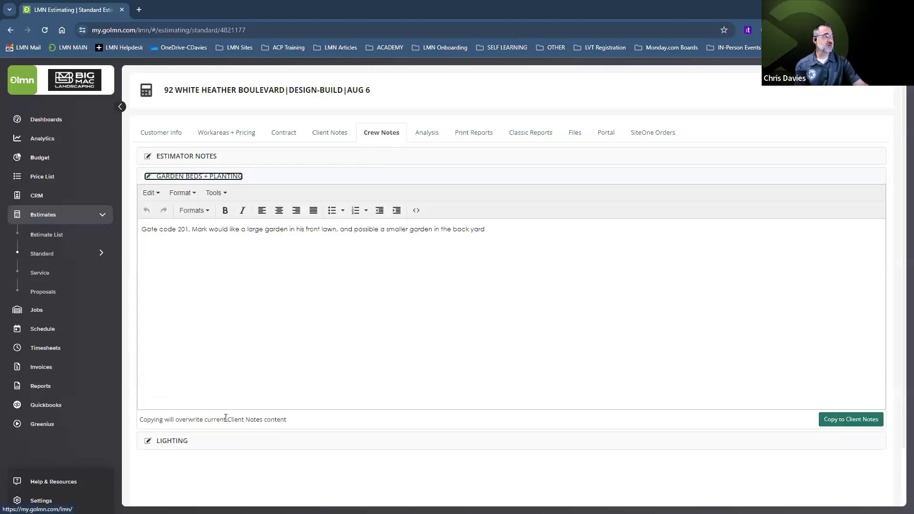
click(222, 443)
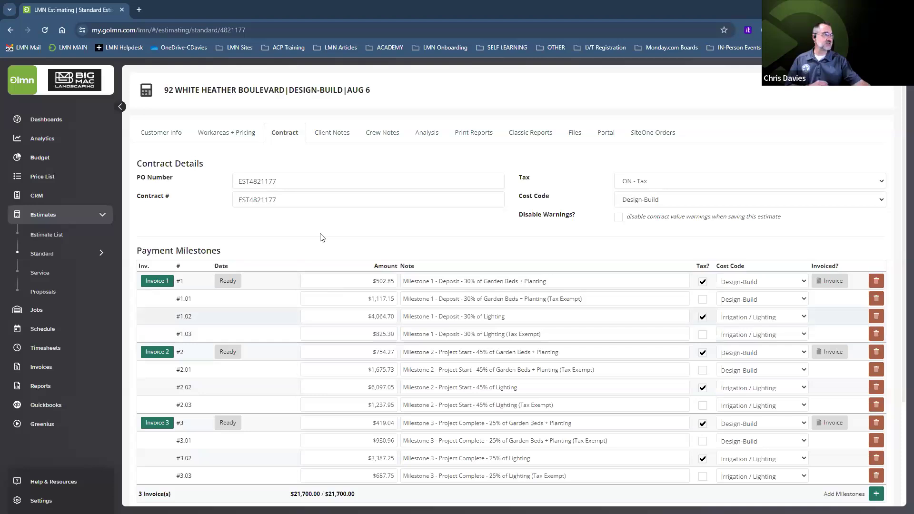
Step: Open the sold JC AUG 6 Design-Build estimate and review its Paver Driveway and Lighting crew notes
click(40, 255)
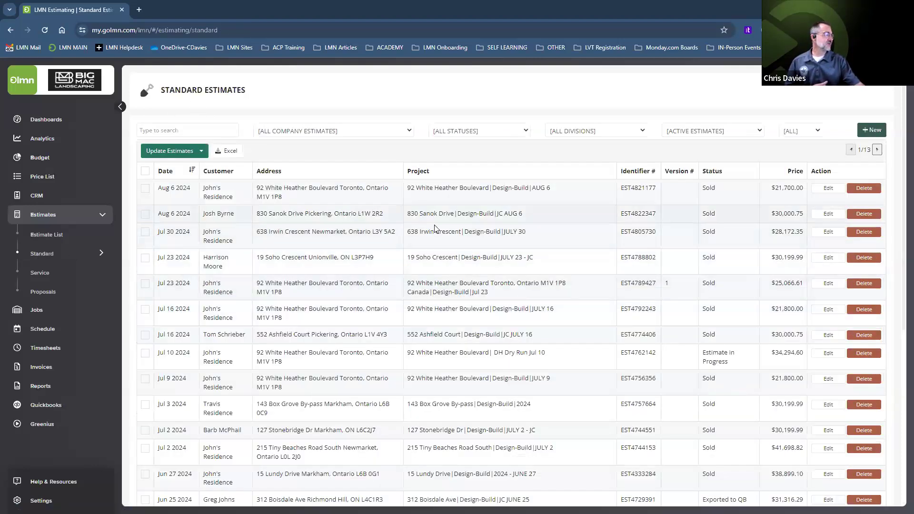
click(498, 217)
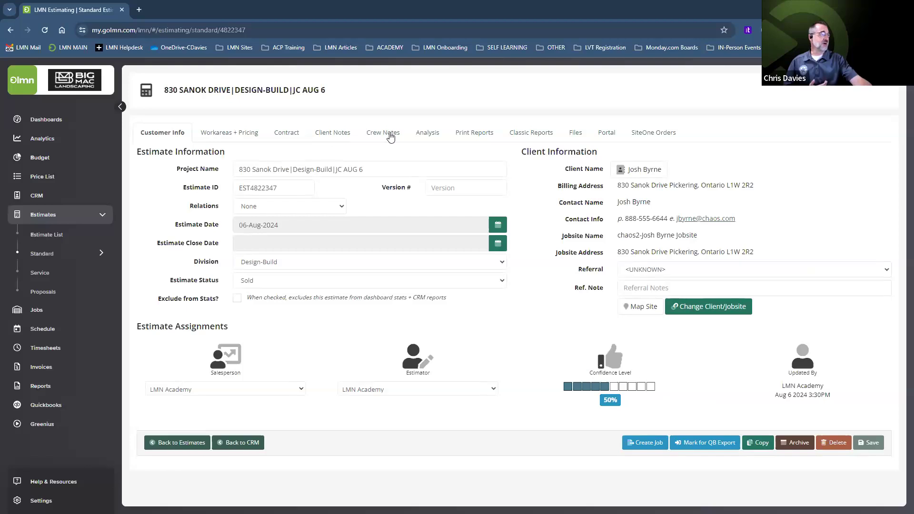
click(387, 137)
click(241, 179)
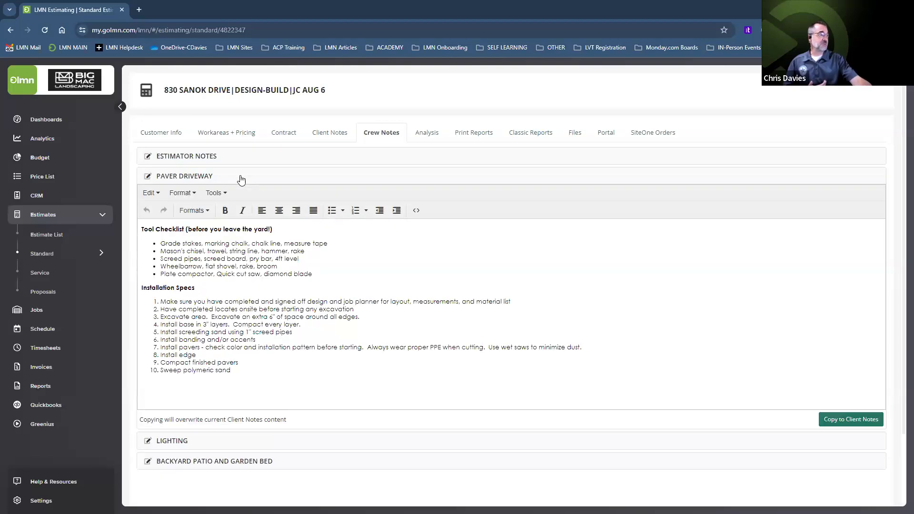
click(238, 180)
click(213, 196)
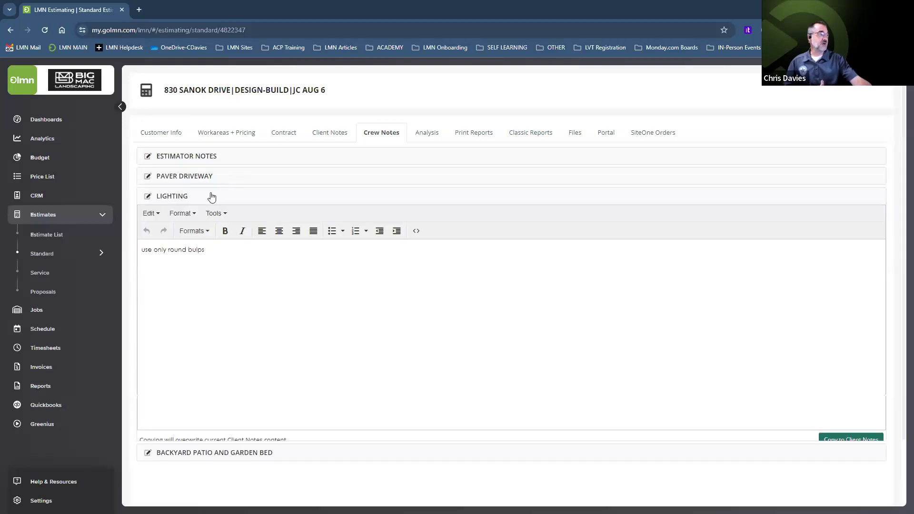
click(286, 135)
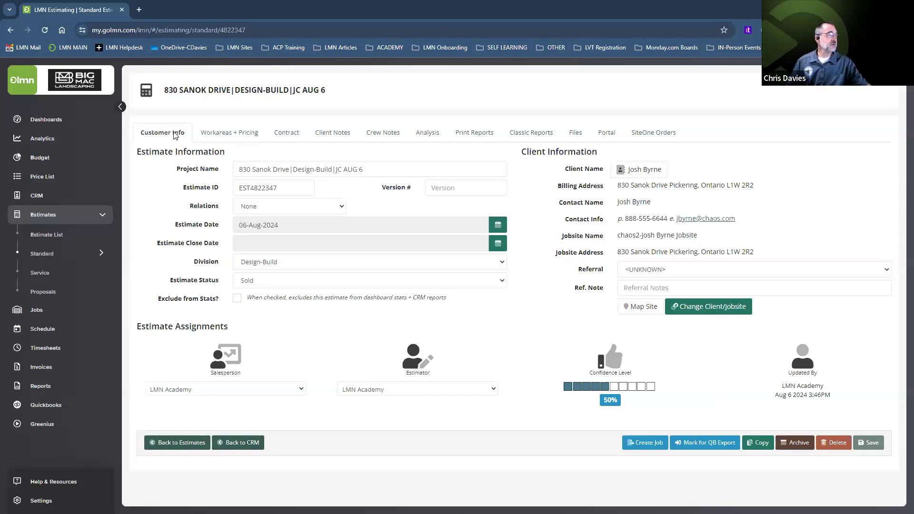
Step: Show the JC AUG 6 estimate's three work areas, totalling 320 man hours and $30,000.75
click(235, 136)
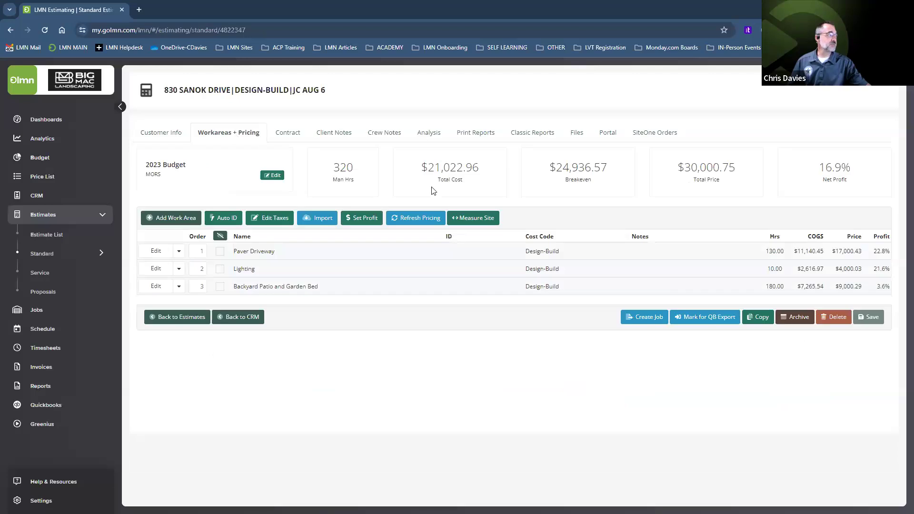
Step: Import the JC AUG 6 estimate as a job, holding Extra Work & Changes and Warranty Repairs back
click(646, 318)
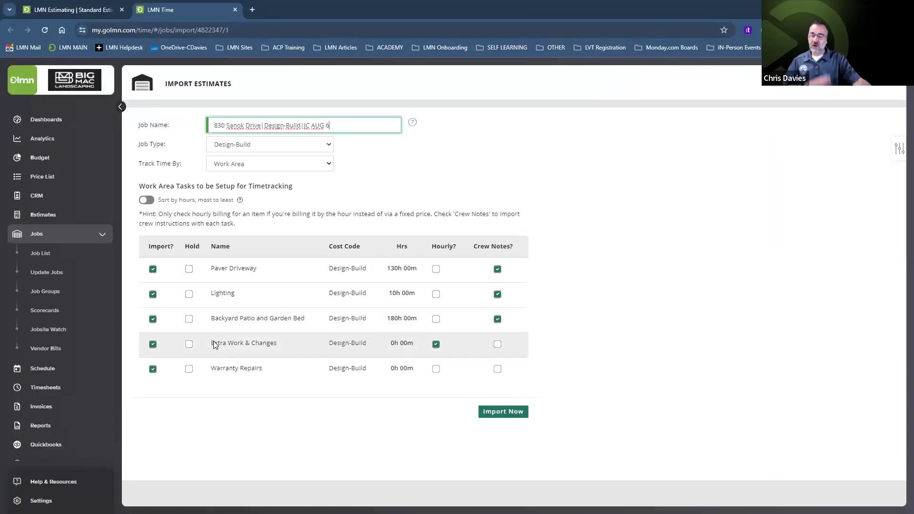
click(189, 344)
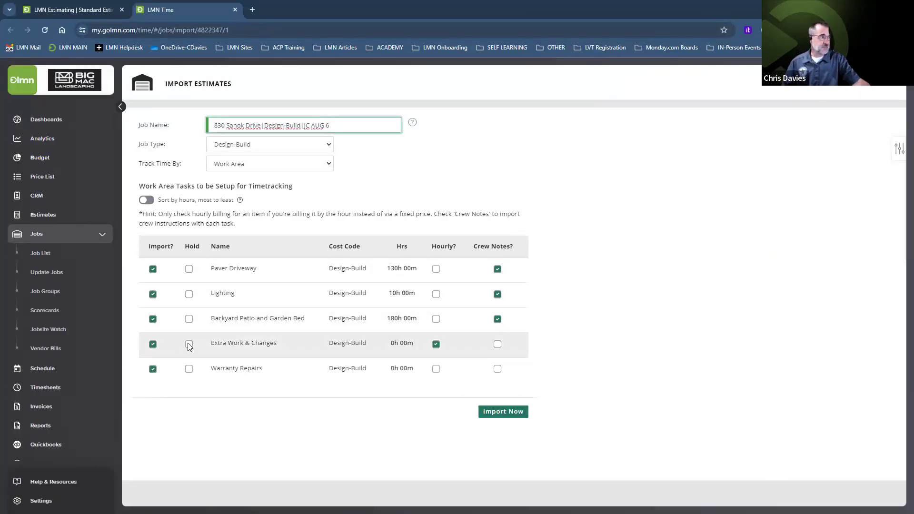
click(153, 345)
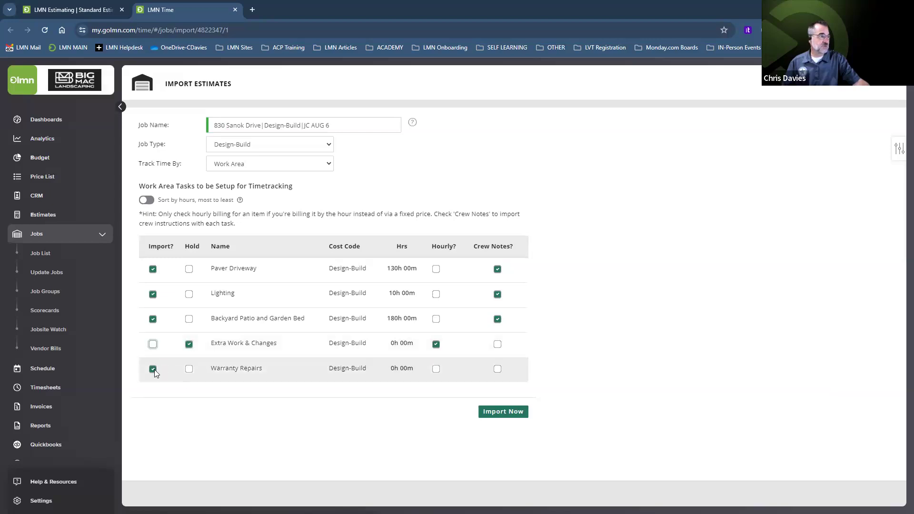
click(189, 369)
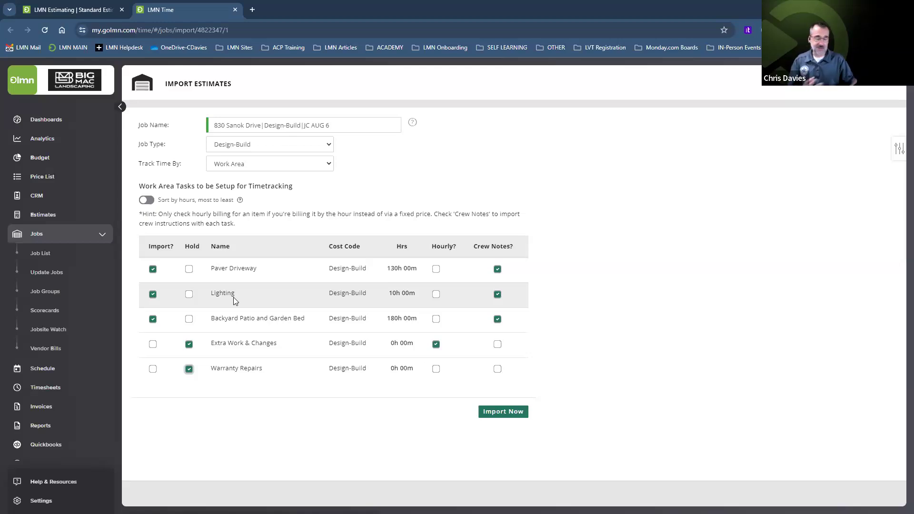
click(500, 413)
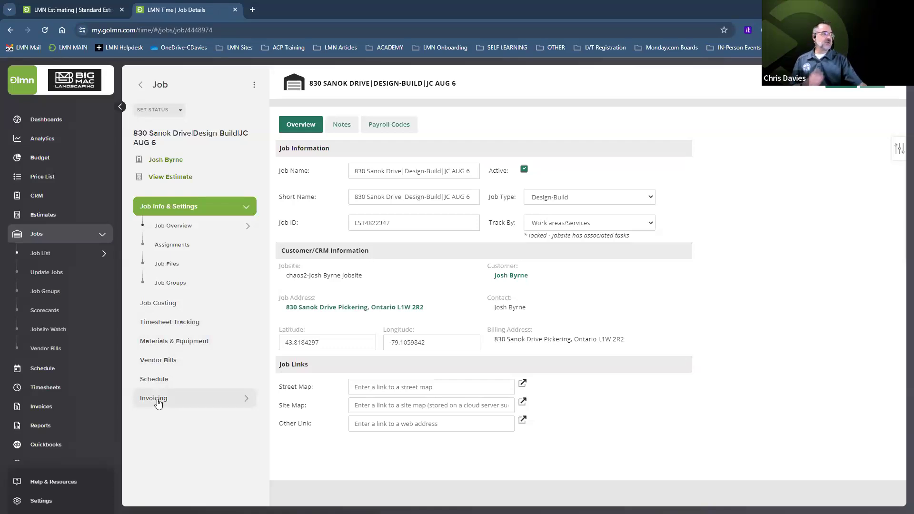
Step: Open the job's Job Costing Scoreboard showing 0% progress against 320 estimated man hours
click(157, 305)
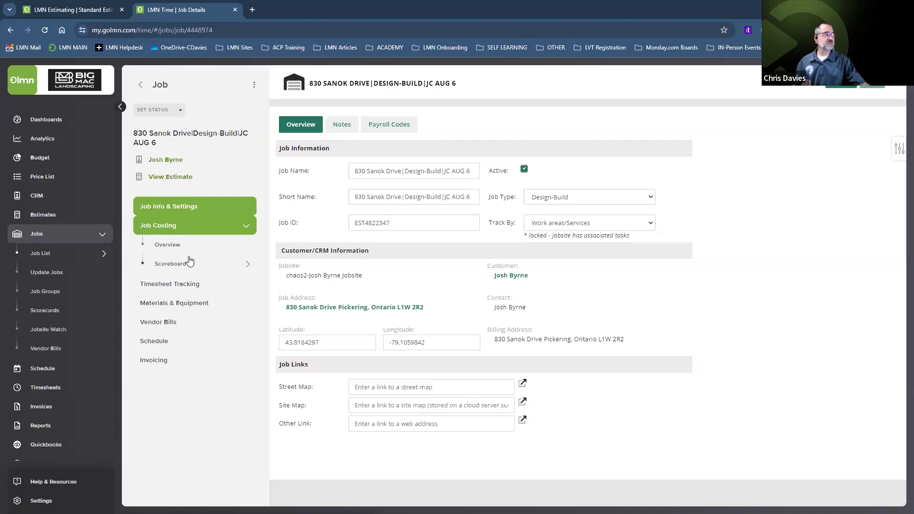
click(164, 265)
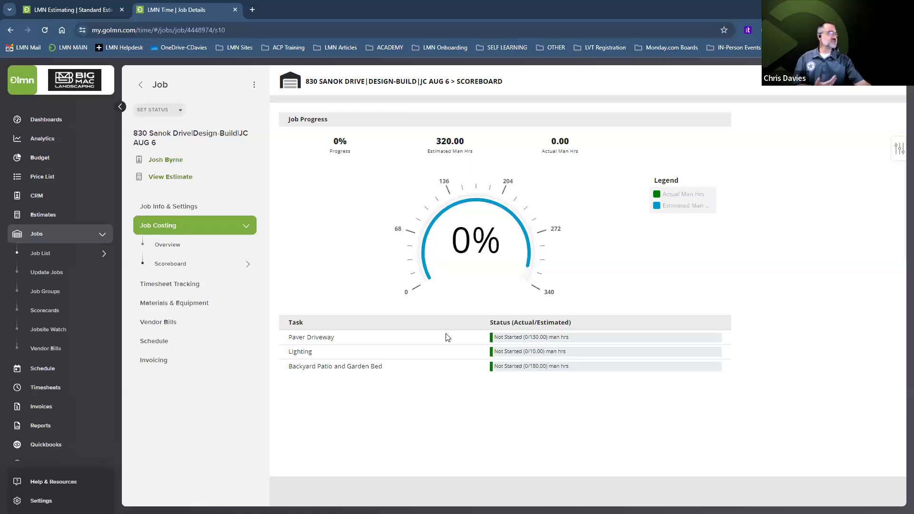
click(177, 285)
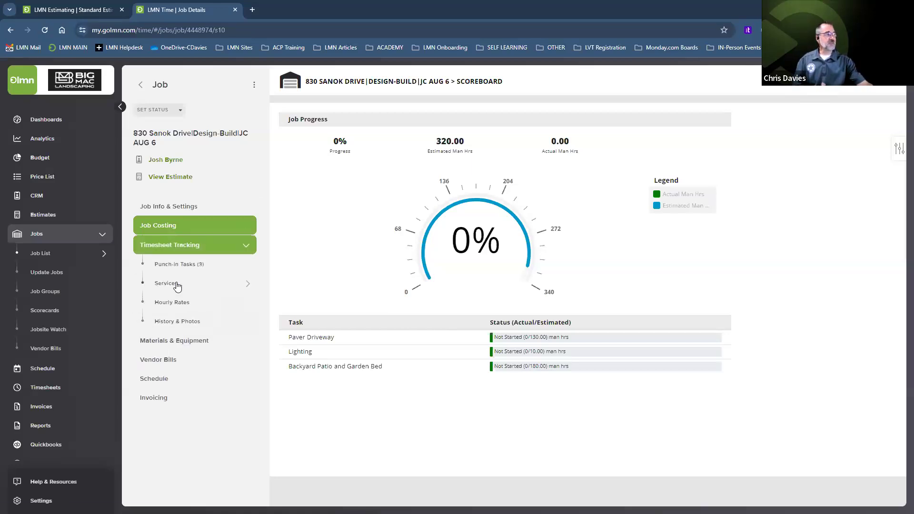
click(173, 265)
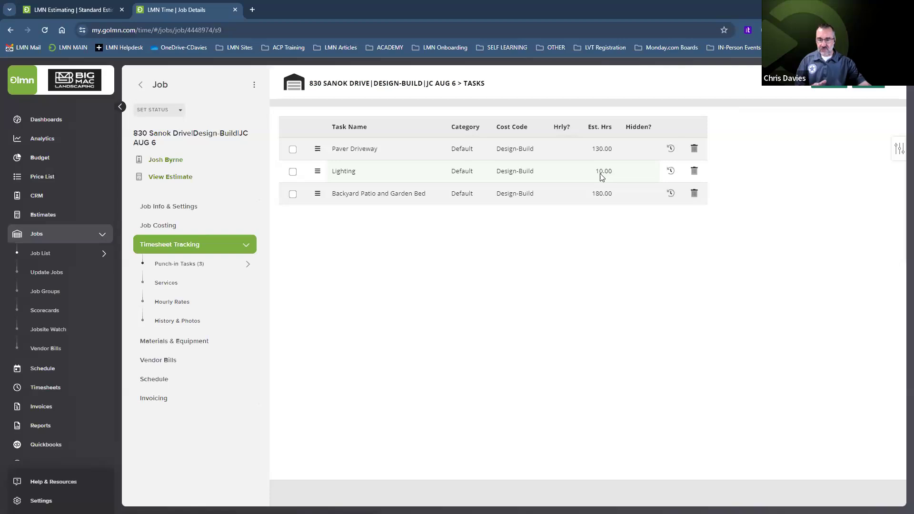
click(168, 227)
click(168, 263)
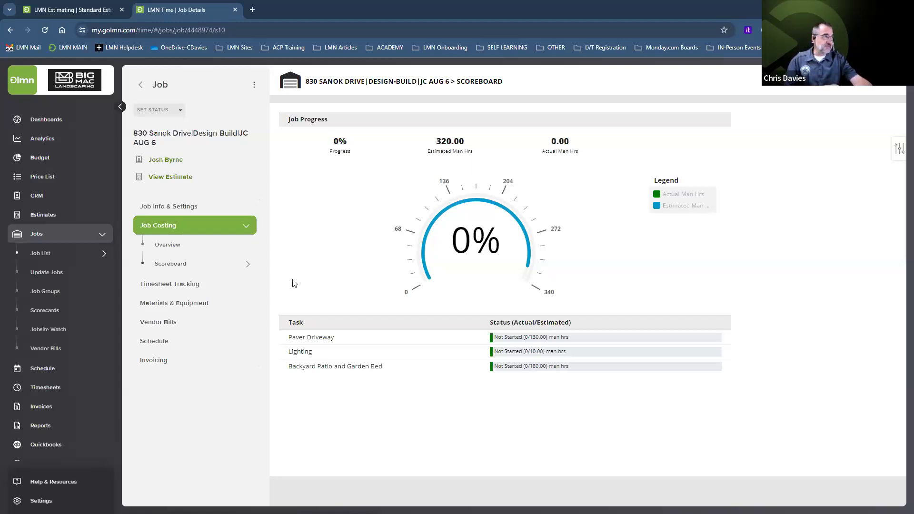
click(168, 248)
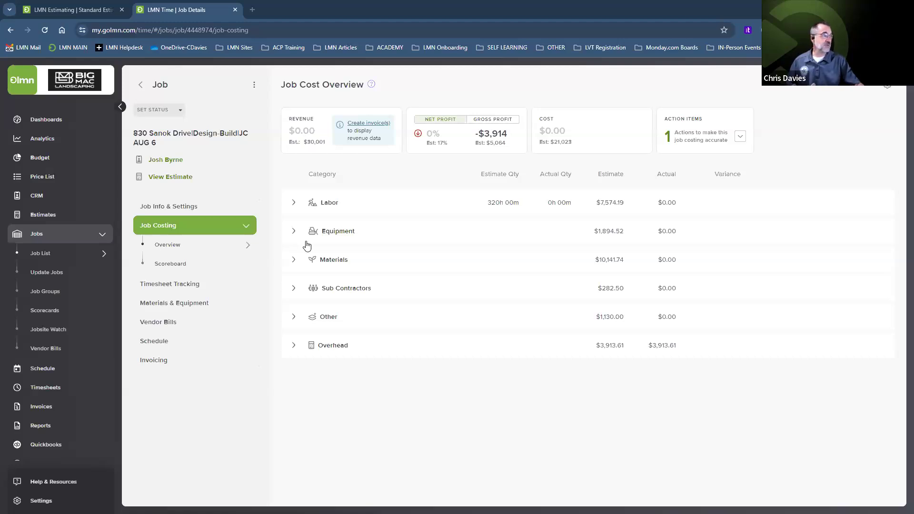
click(294, 203)
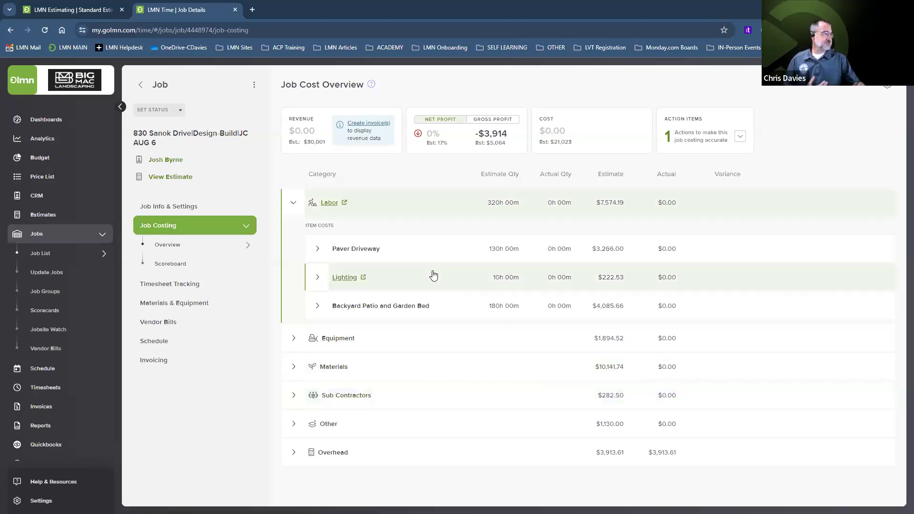
Step: Collapse the Labor row, leaving Labor at 320 hours and $7,574.19 estimated
click(294, 205)
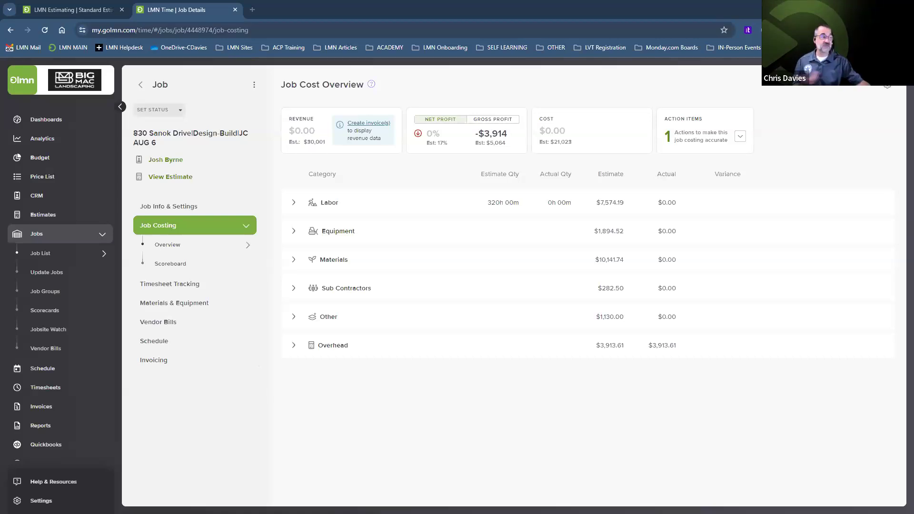
Step: Expand Labor into its three work areas, then return to the original estimate's pricing page
click(326, 212)
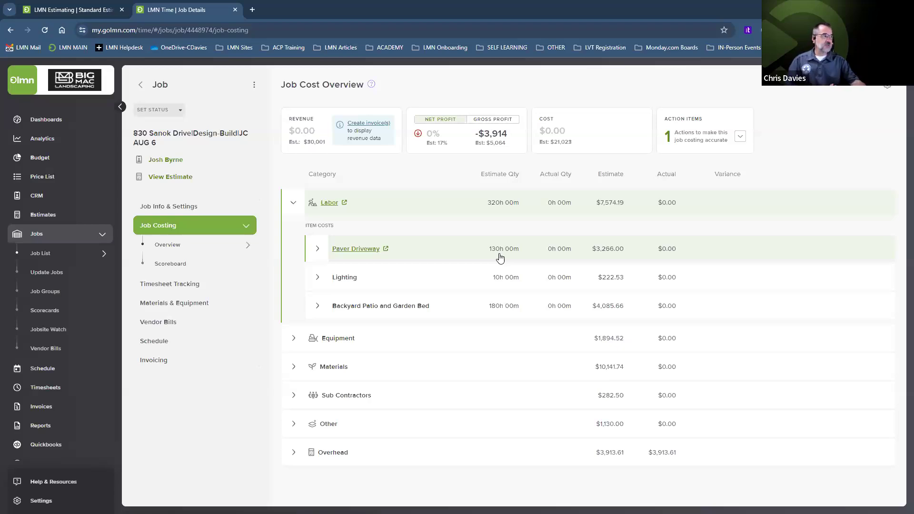
click(69, 11)
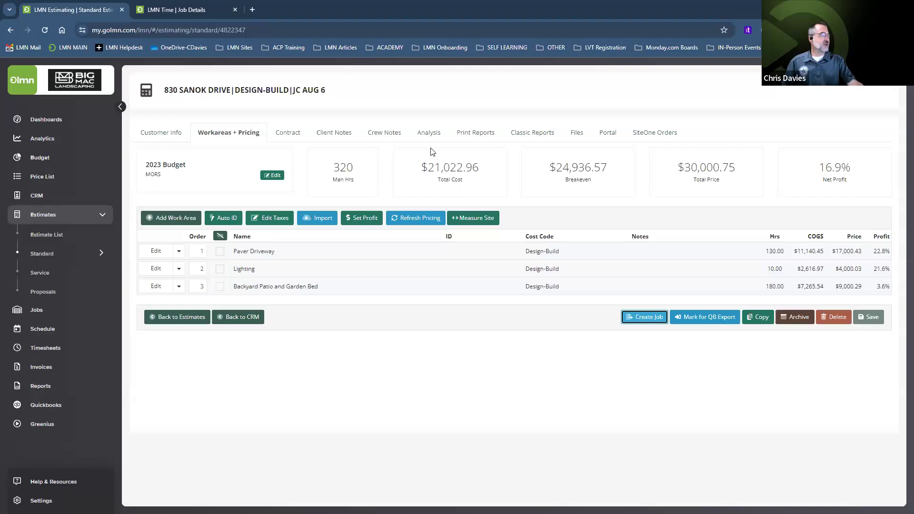
Step: Review the estimate's Analysis and highlight the $3,913.61 Overhead value in the Cost Summary
click(428, 134)
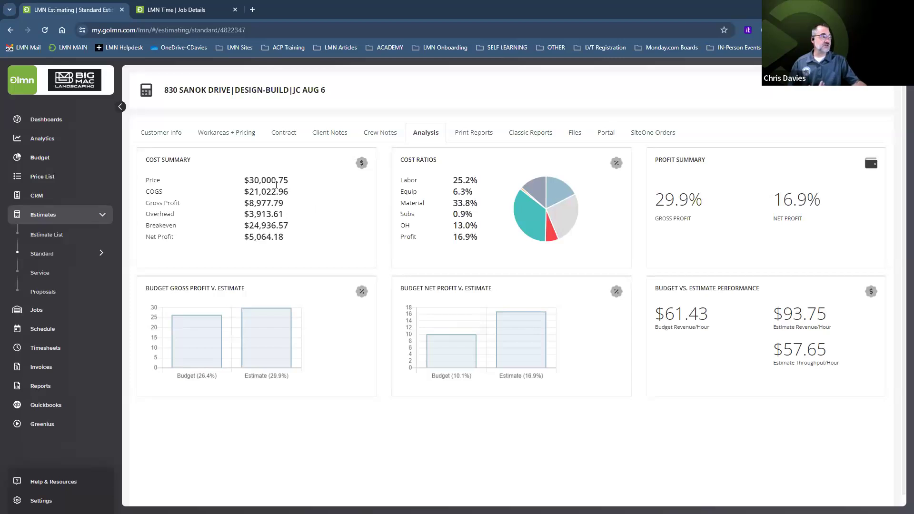
drag(290, 218, 245, 215)
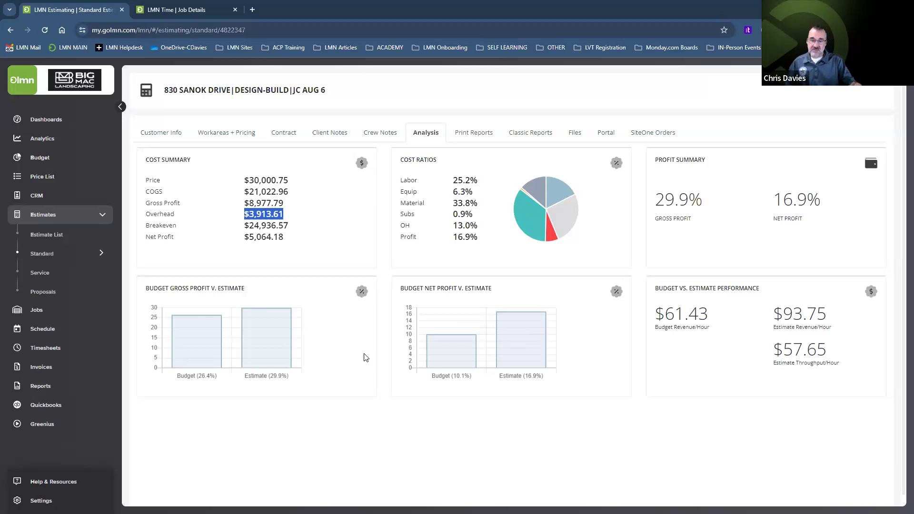
click(160, 137)
click(226, 136)
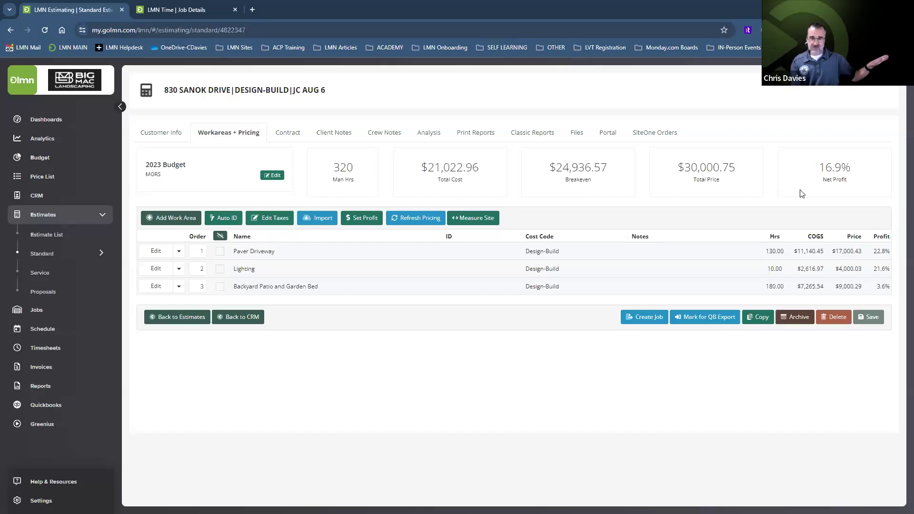
click(426, 134)
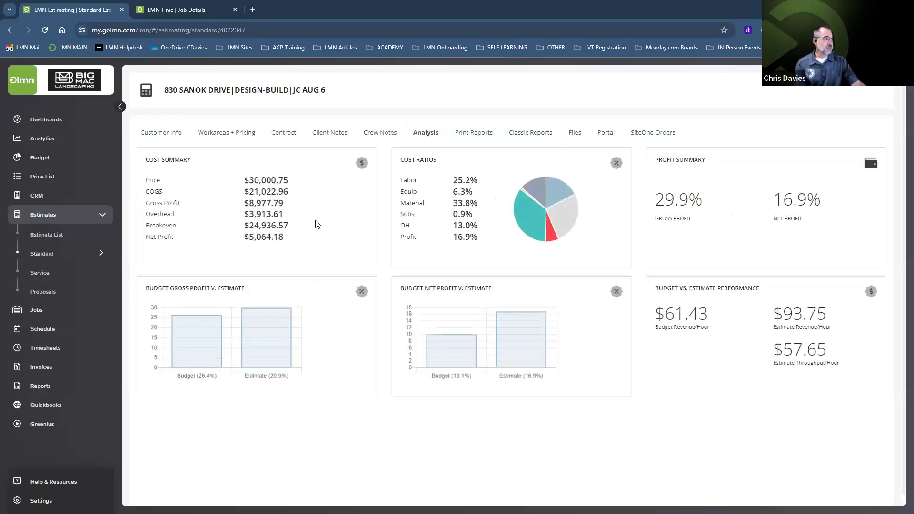
drag(286, 215, 243, 215)
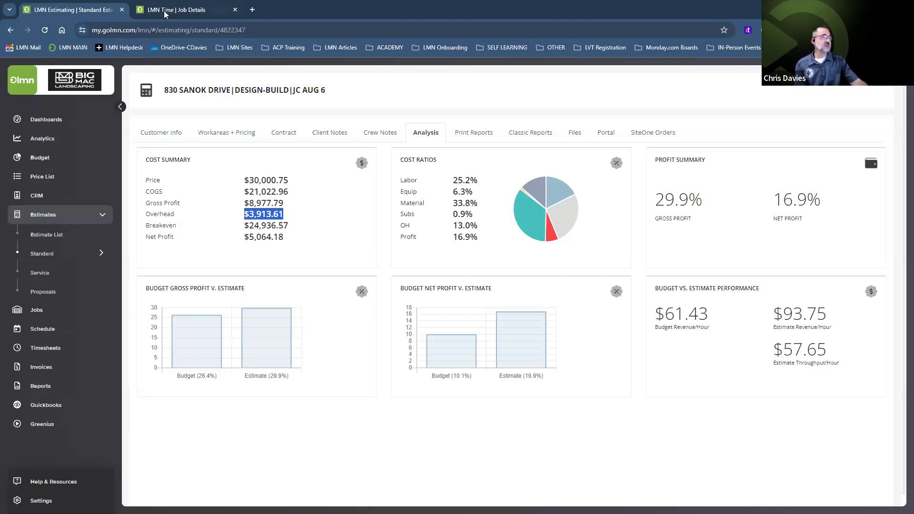
Step: Switch back to the LMN Time Job Details tab showing the job cost overview
click(186, 13)
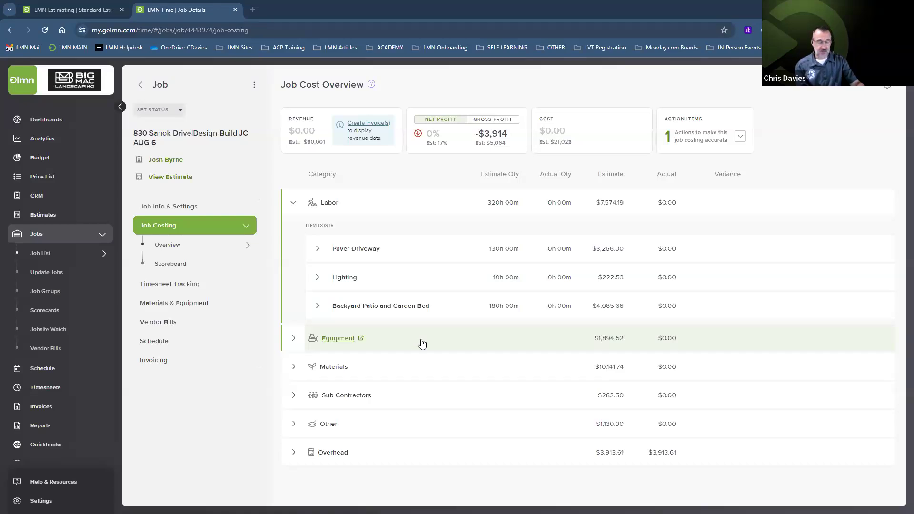
Step: Expand Equipment to list Crew Truck + Install Trailer, Skid Steer, Excavator-Mini and Crew Truck costs
click(293, 341)
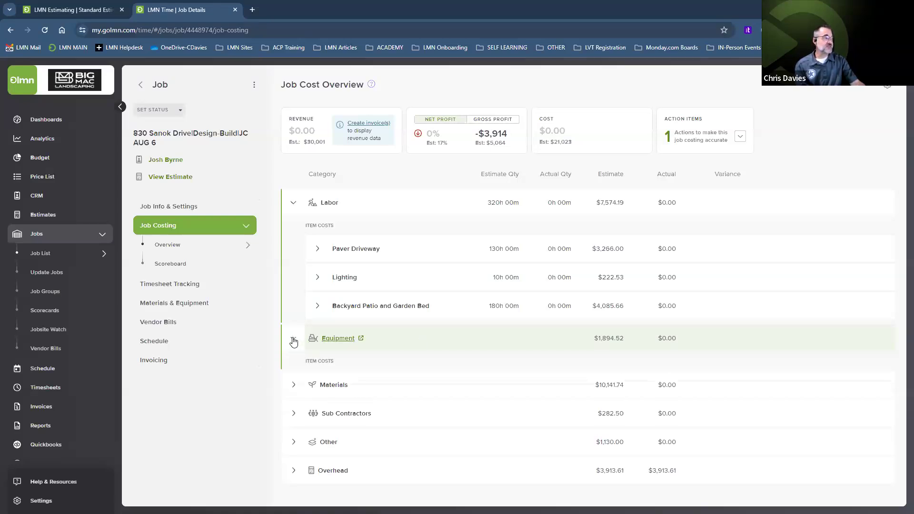
scroll(435, 360, down, 2)
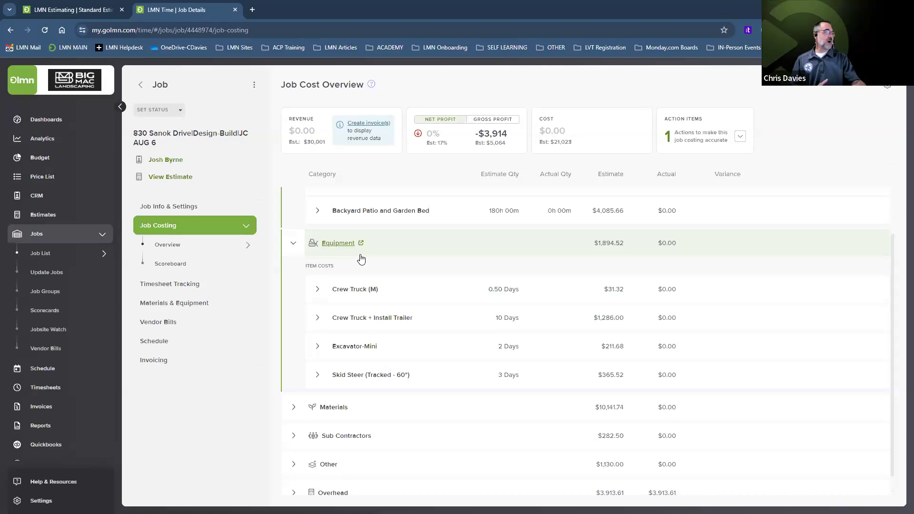
click(333, 244)
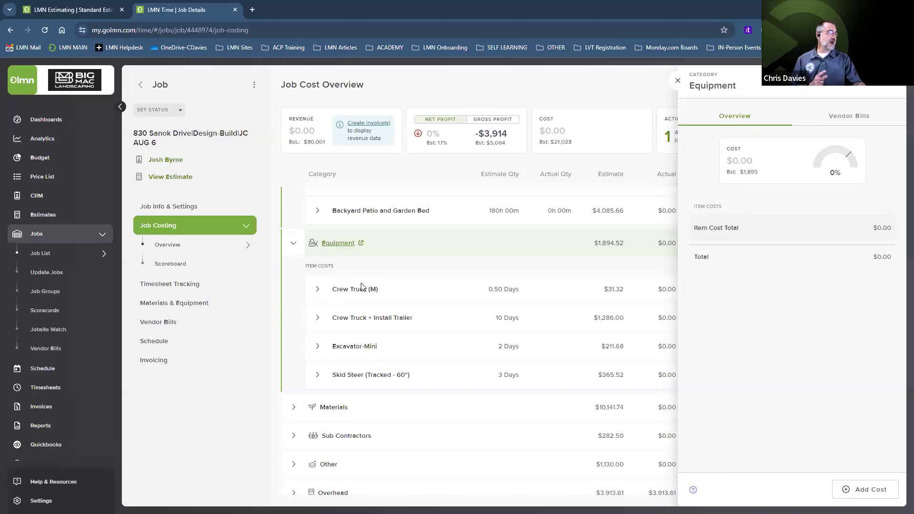
click(678, 82)
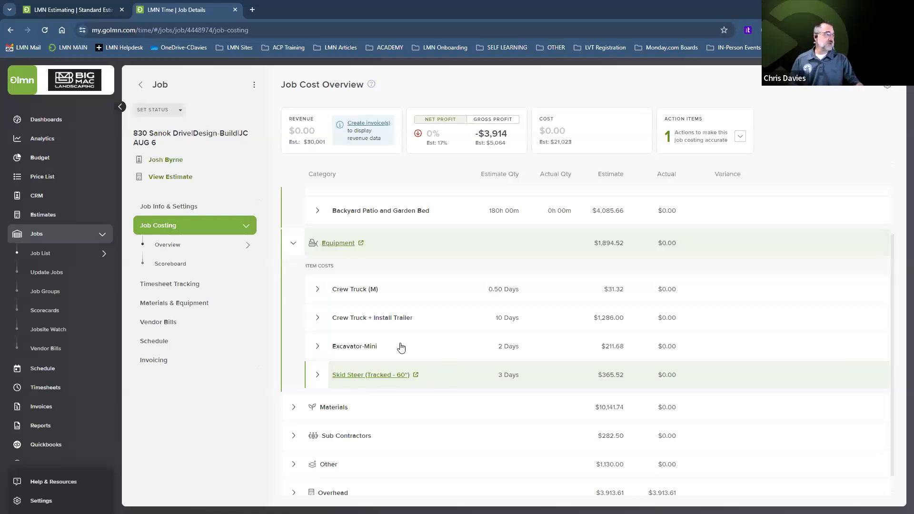
click(366, 379)
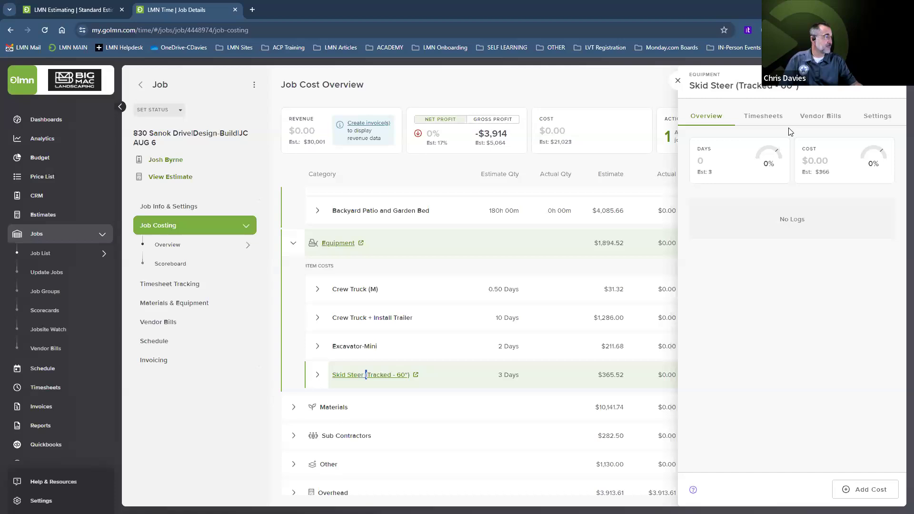
Step: Show the Skid Steer's timesheet logs, then its settings where Track on Timesheet is off
click(763, 120)
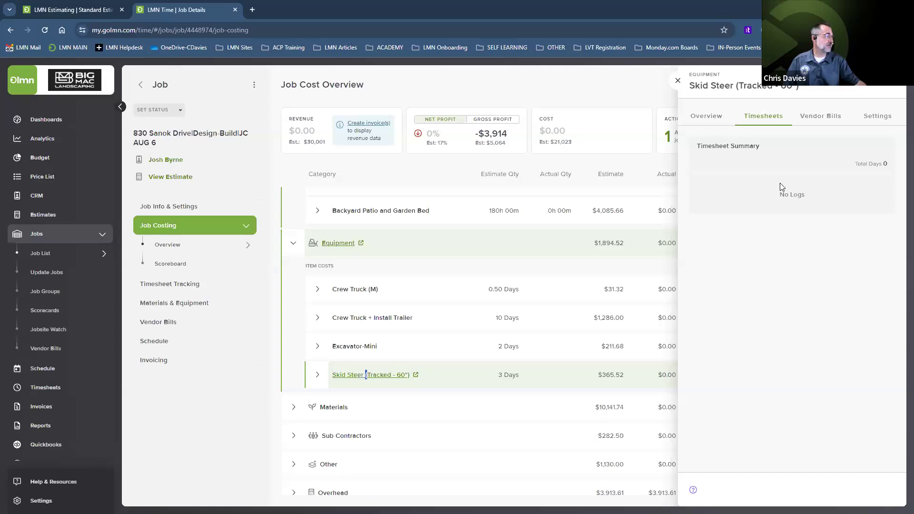
click(874, 122)
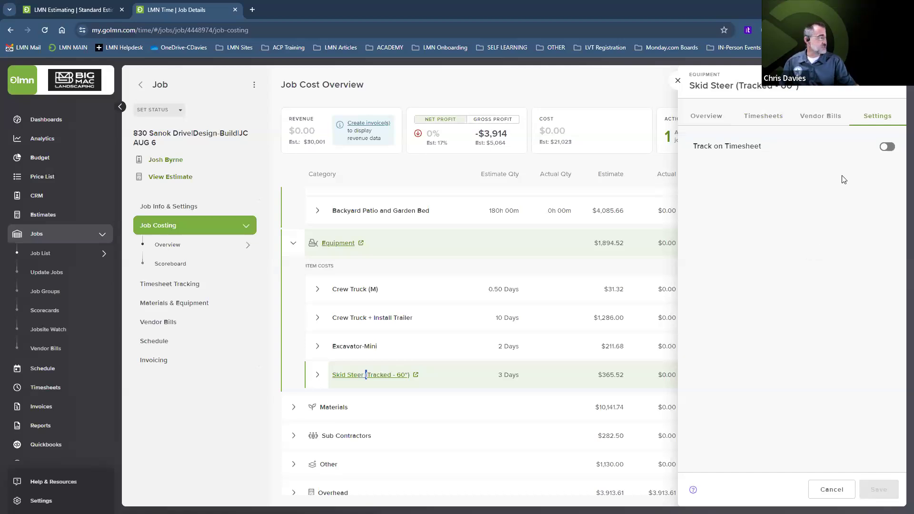
Step: Turn on Track on Timesheet for the Skid Steer, defaulting to 3 Days, then return to LMN Estimating
click(886, 147)
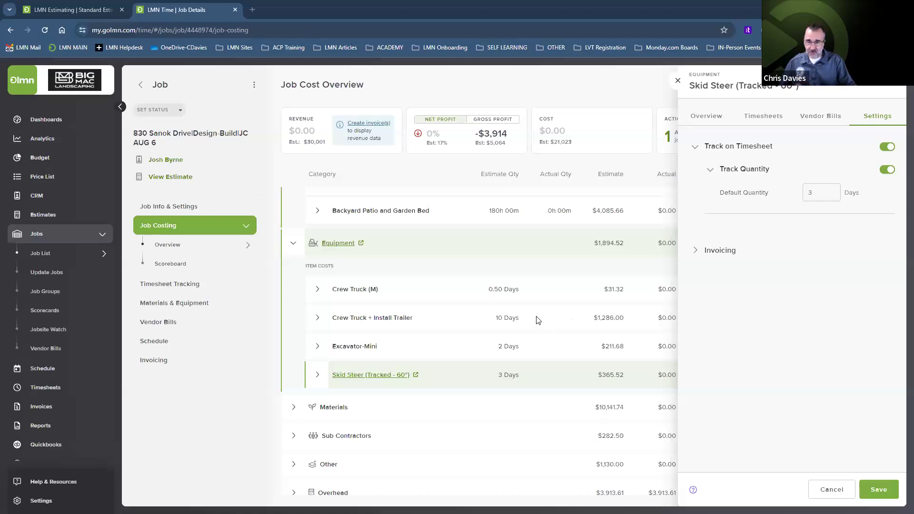
click(63, 9)
Step: Confirm Backyard Patio and Garden Bed lists Skid Steer (Tracked - 60") at 3 Days, $365.52
click(234, 137)
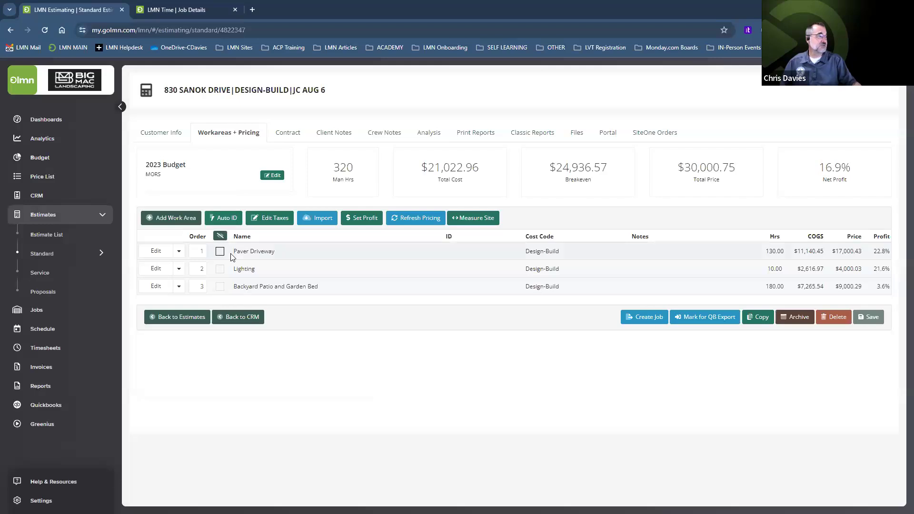
click(246, 250)
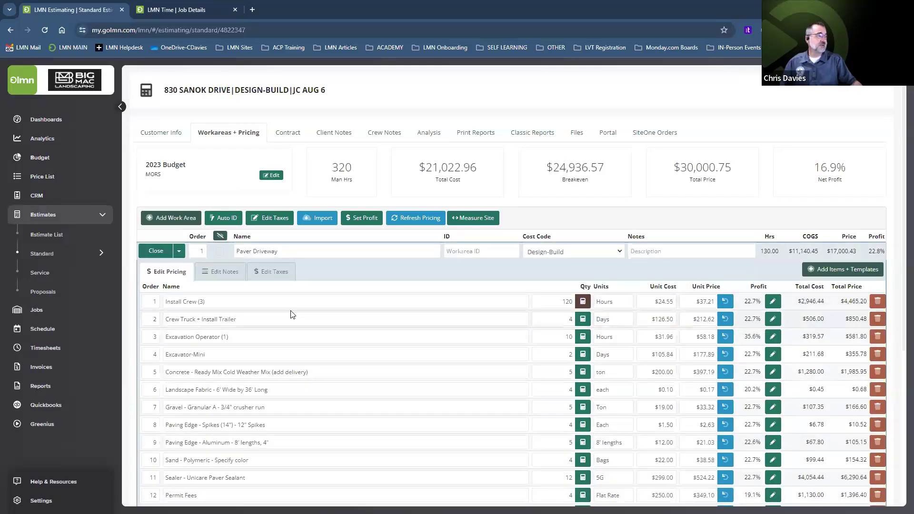
scroll(243, 320, down, 2)
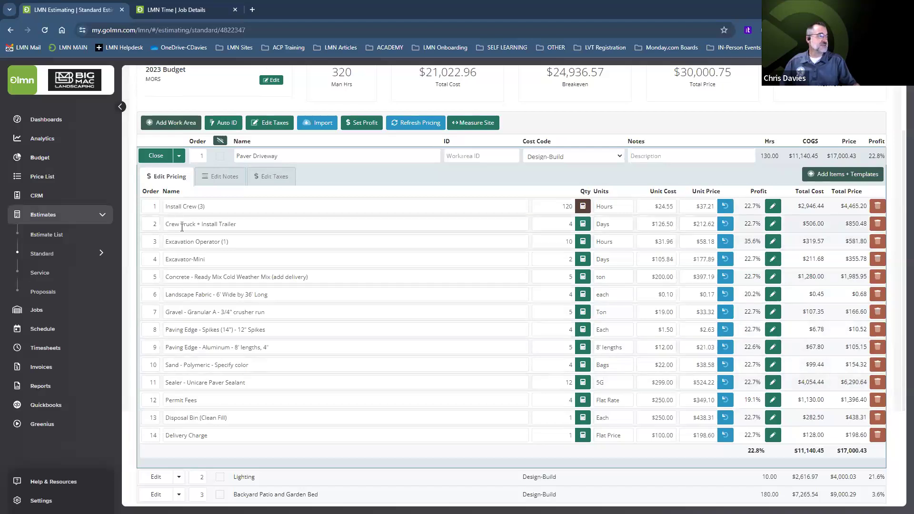
click(156, 156)
click(261, 289)
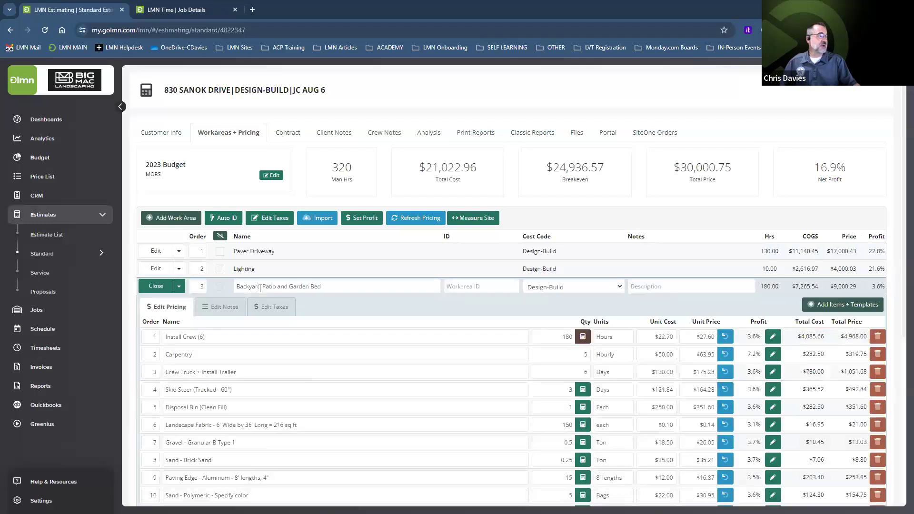
scroll(279, 336, down, 2)
scroll(280, 336, down, 3)
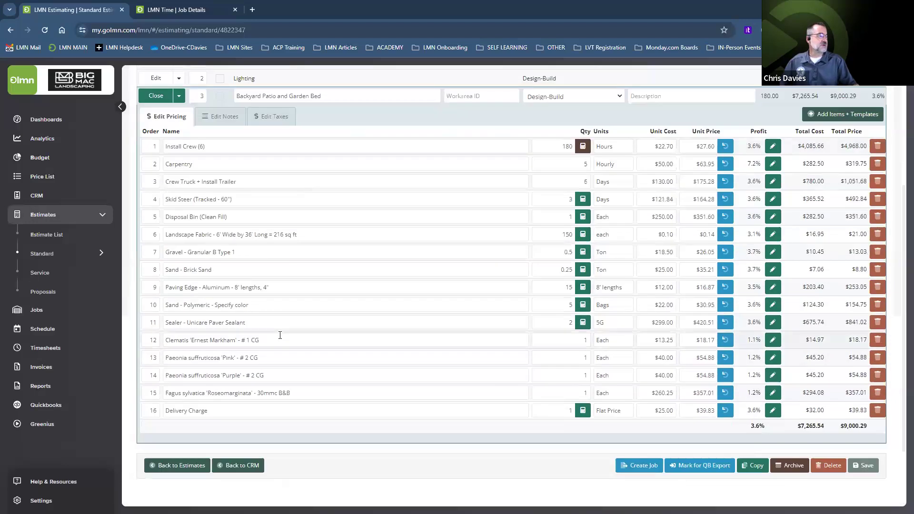
click(240, 199)
triple_click(191, 200)
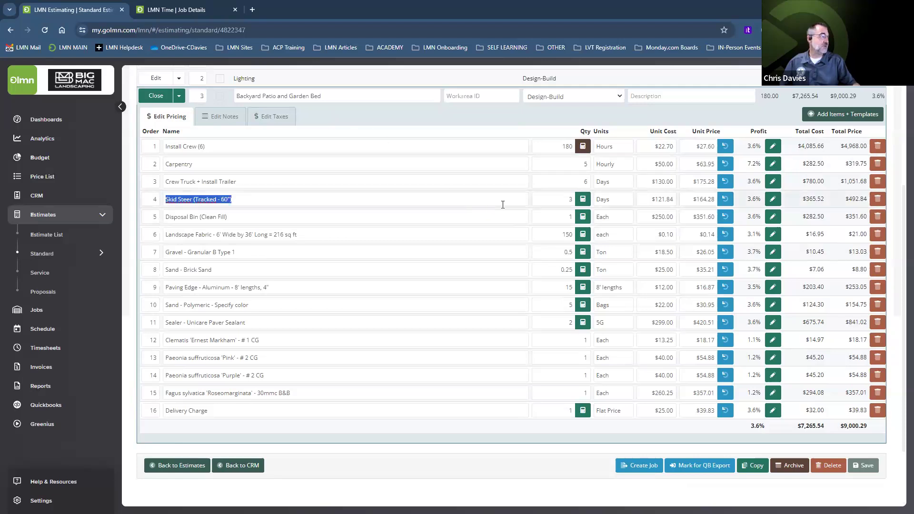
double_click(567, 199)
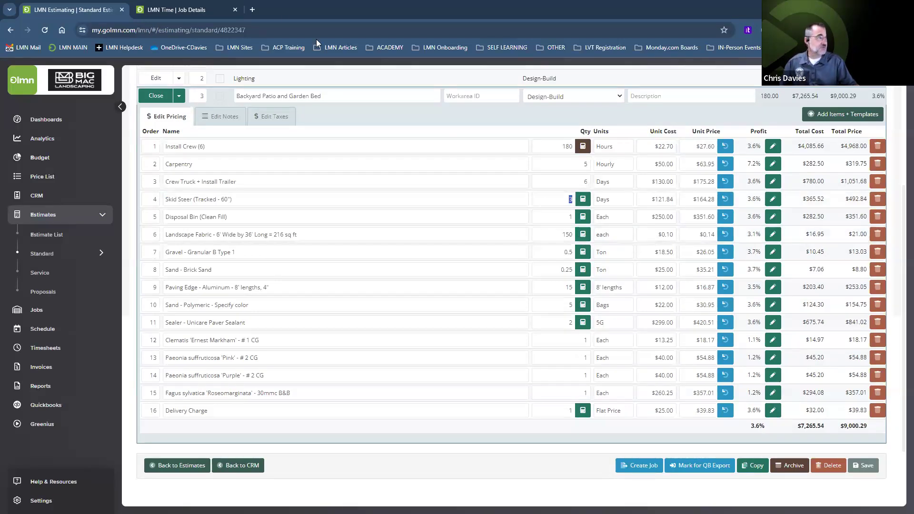
Step: Save the Skid Steer's timesheet tracking with a 3 Days default, Not Billable, $164.28 price
click(188, 10)
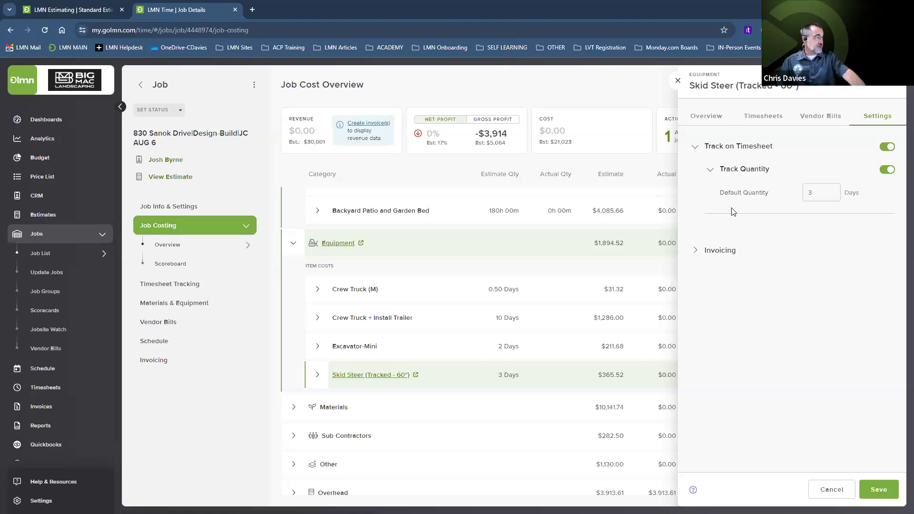
click(697, 252)
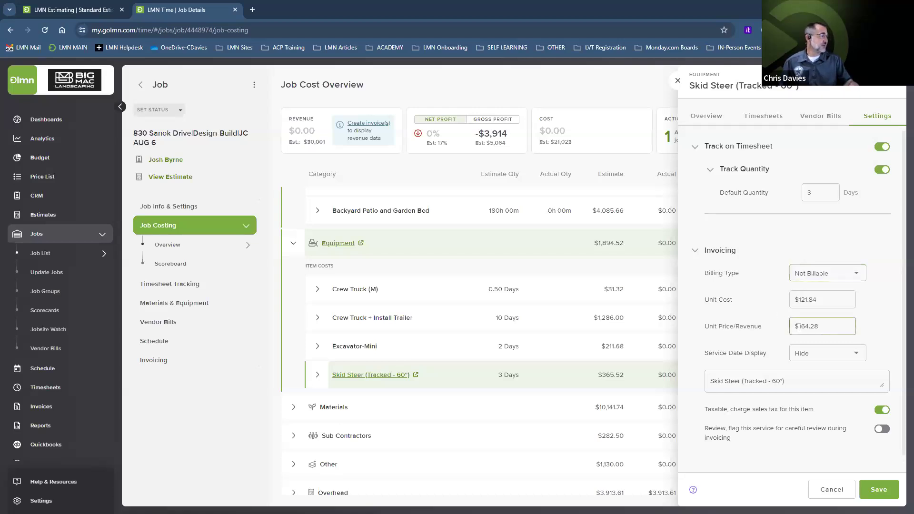
click(875, 491)
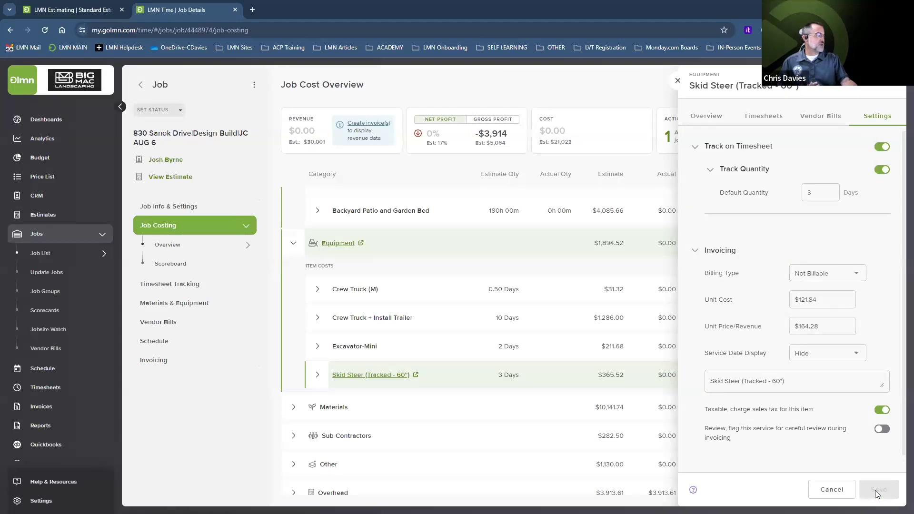
Step: Enable and save timesheet tracking for the Excavator-Mini at a 2 Days default quantity
click(678, 84)
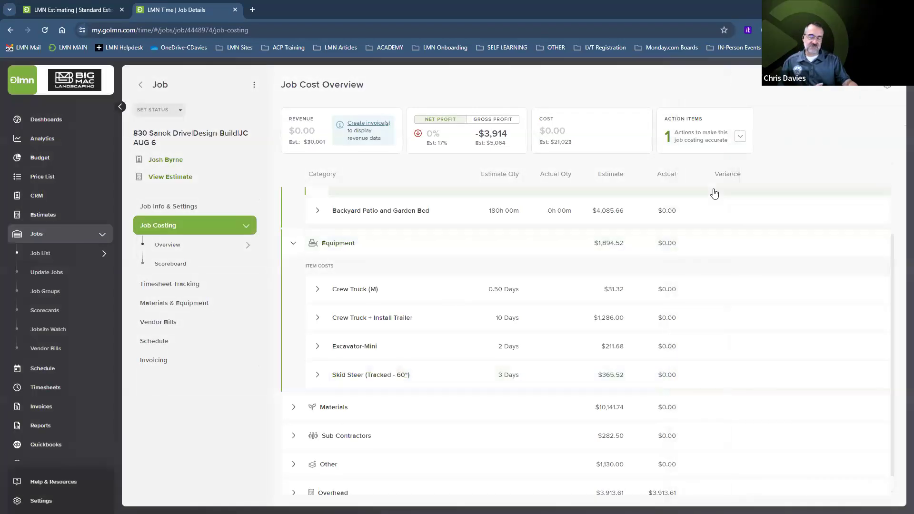
click(352, 347)
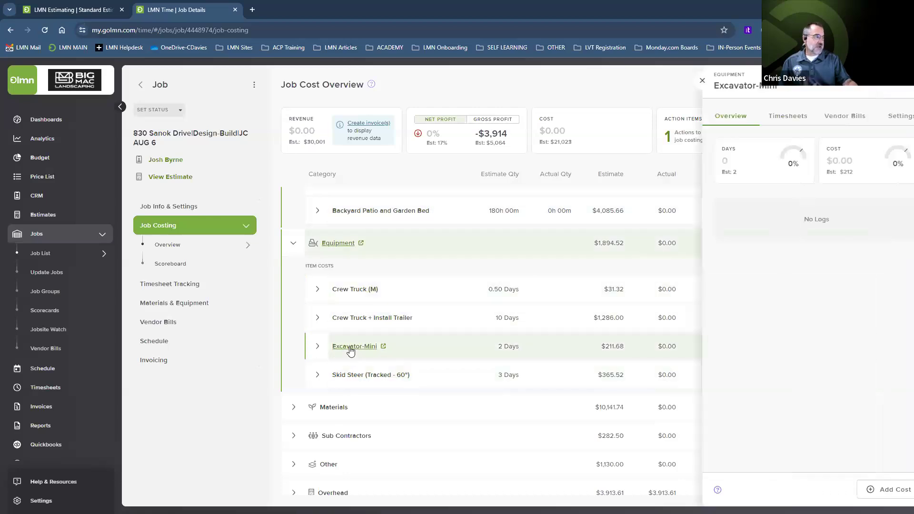
click(878, 116)
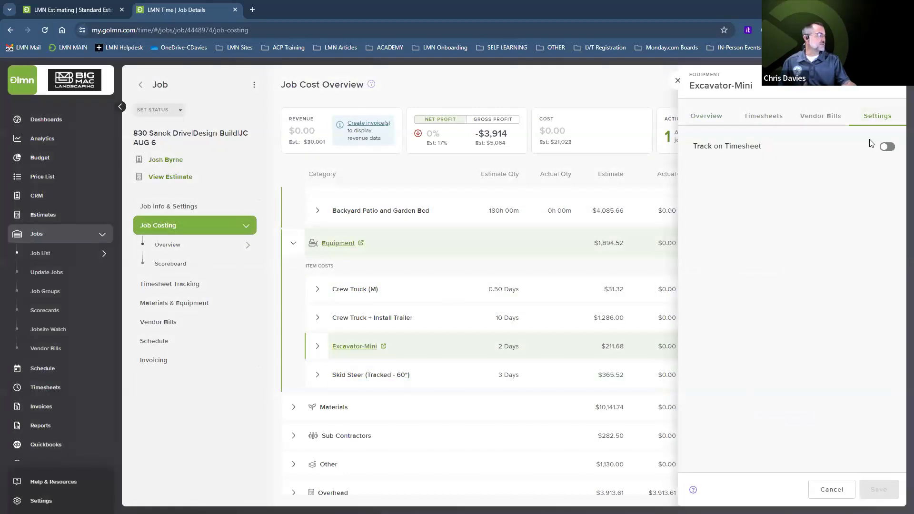
click(886, 149)
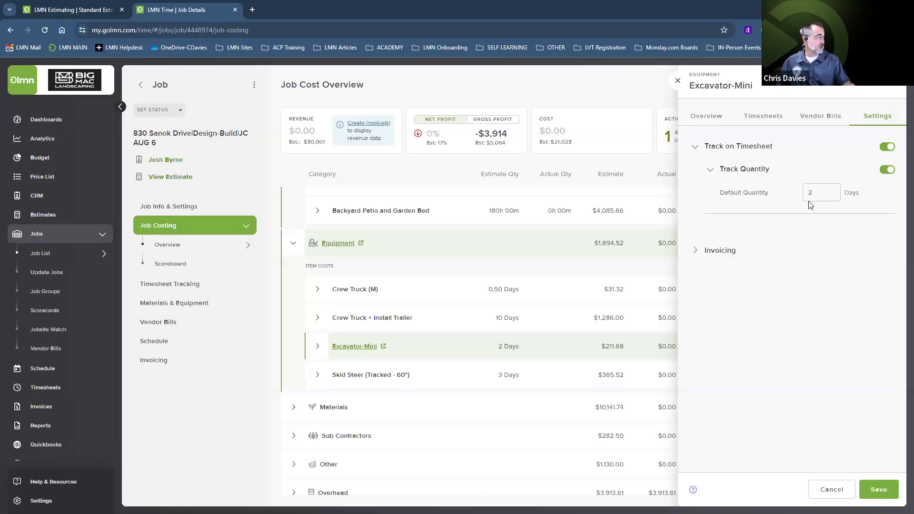
click(696, 252)
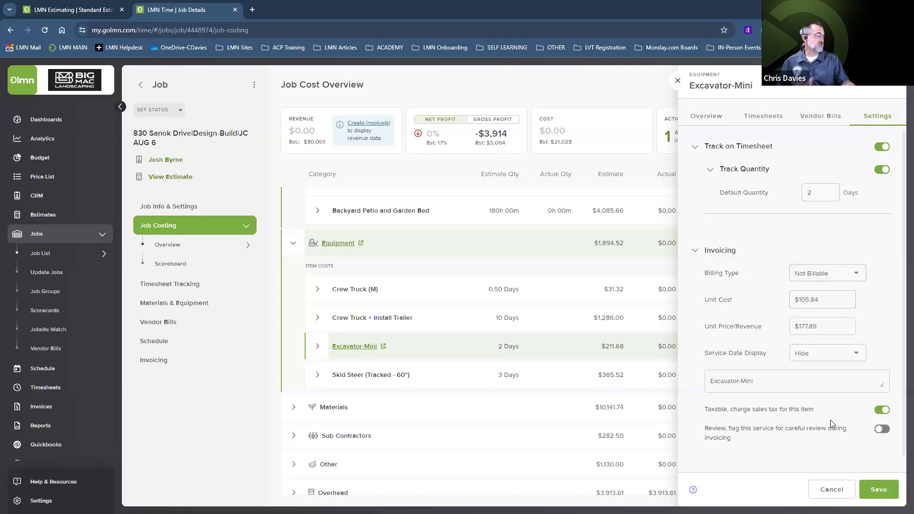
click(877, 490)
click(678, 81)
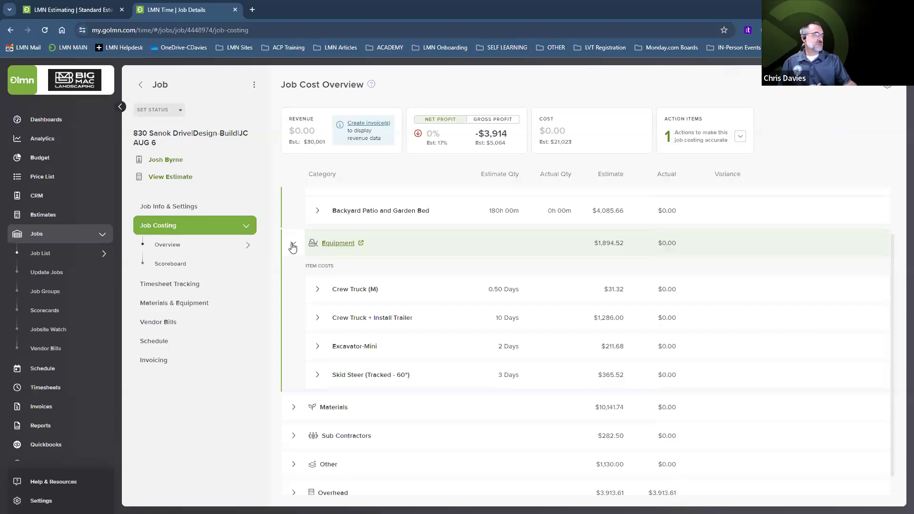
Step: Collapse Equipment and expand Materials, showing items like Concrete - Ready Mix $1,280.00 and Disposal Bin $565.00
click(293, 244)
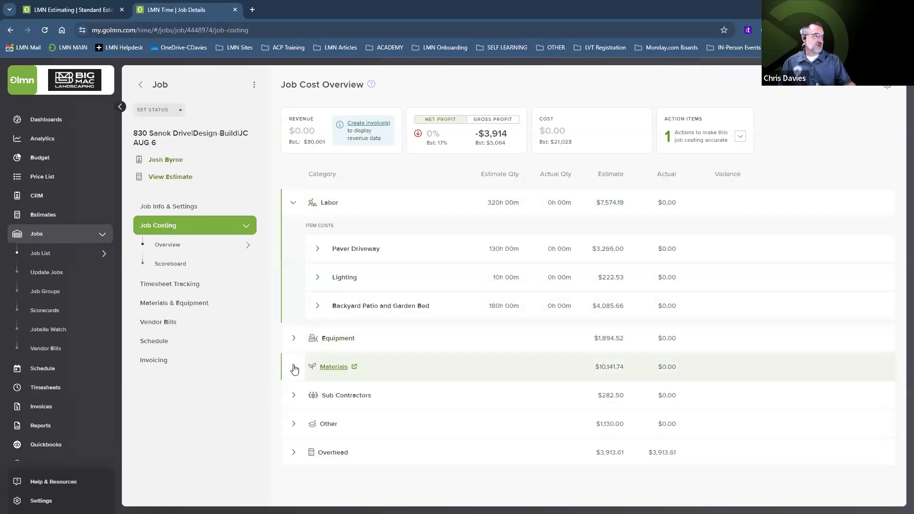
click(293, 366)
scroll(405, 343, down, 1)
scroll(434, 326, down, 3)
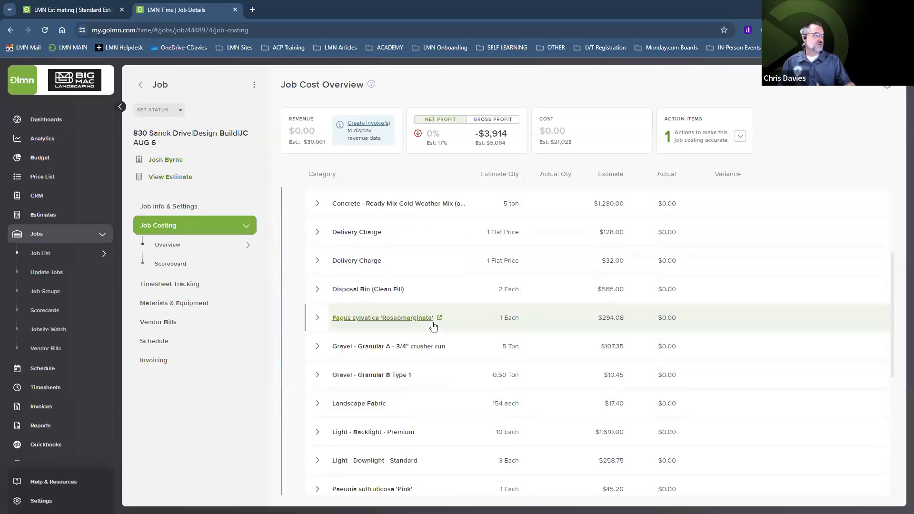
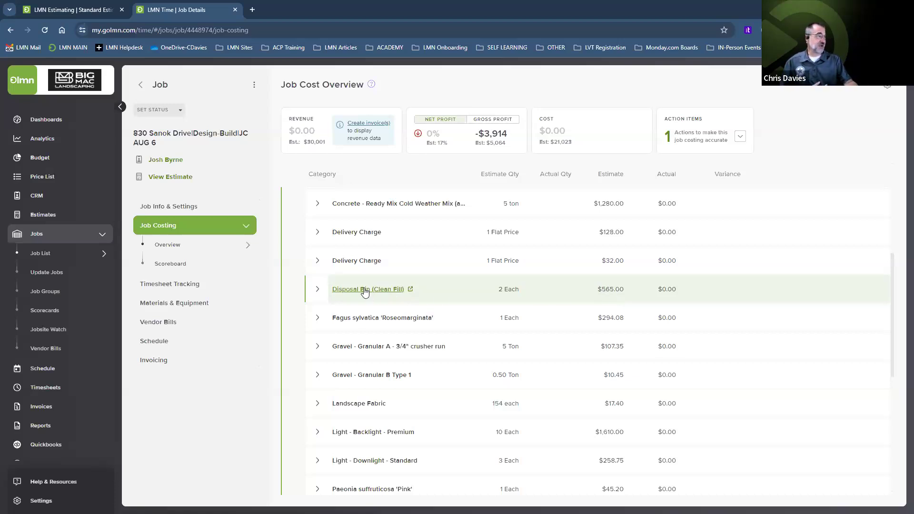
Step: Open the Gravel - Granular B Type 1 cost panel from the Job Costing overview
click(371, 376)
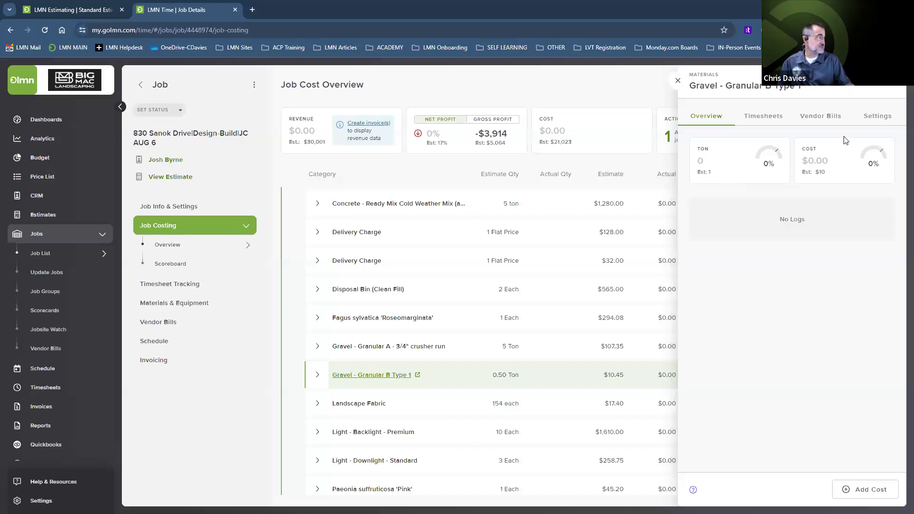
Step: Track Gravel - Granular B Type 1 on timesheets with a 0.5 Ton default and save
click(878, 119)
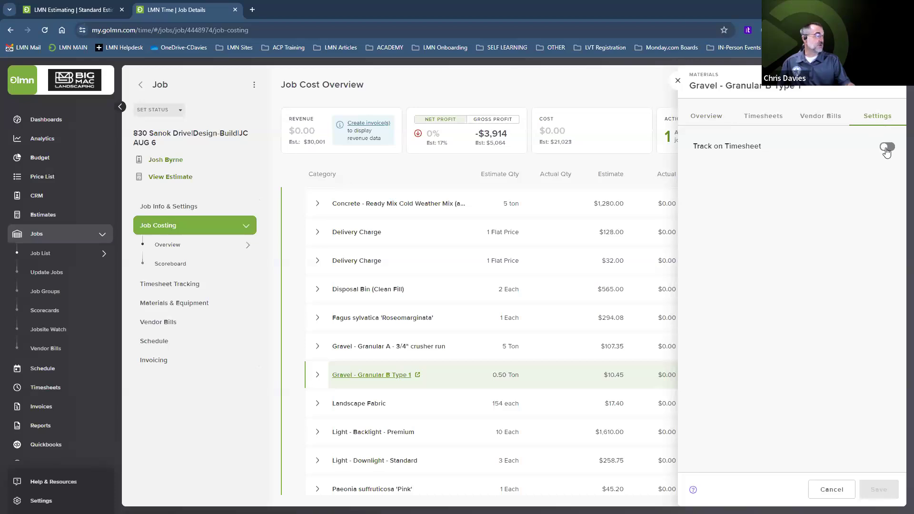
click(887, 148)
click(821, 193)
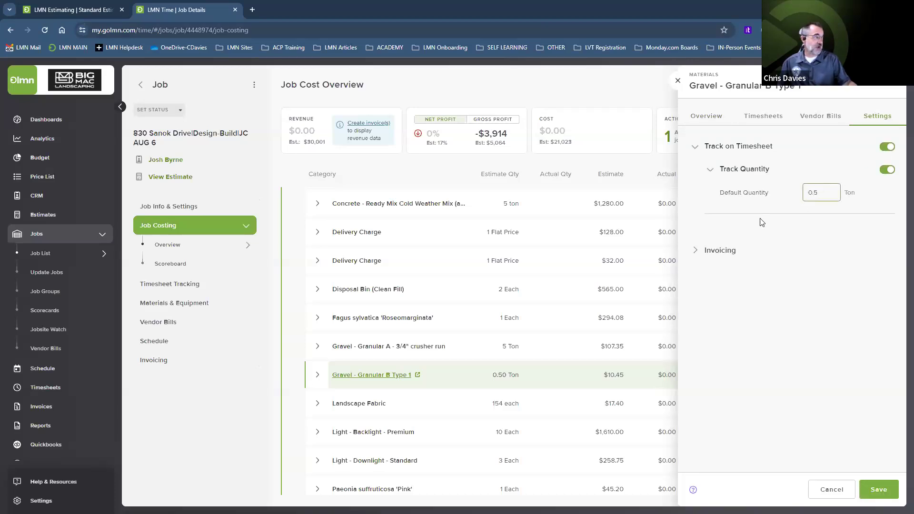
click(699, 253)
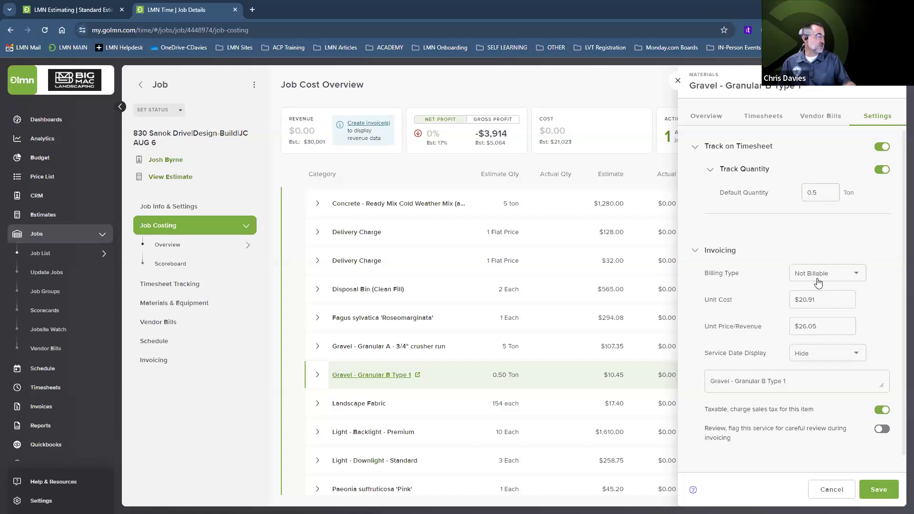
click(875, 499)
click(678, 83)
Step: Enable and save timesheet tracking for Landscape Fabric with a default of 4 each
click(360, 403)
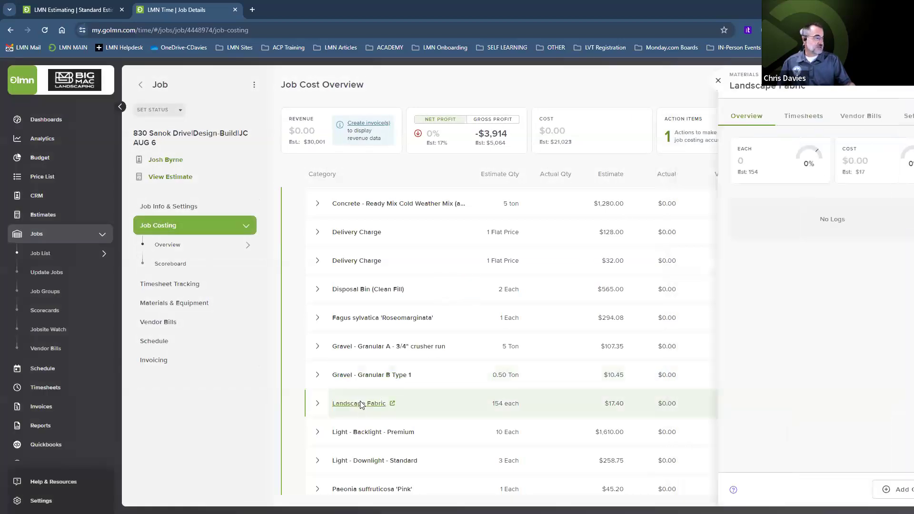
click(876, 118)
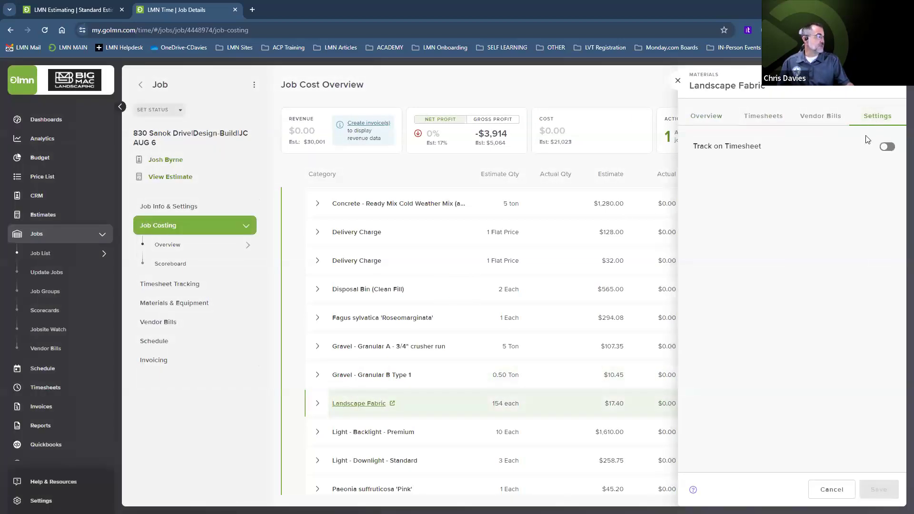
click(888, 147)
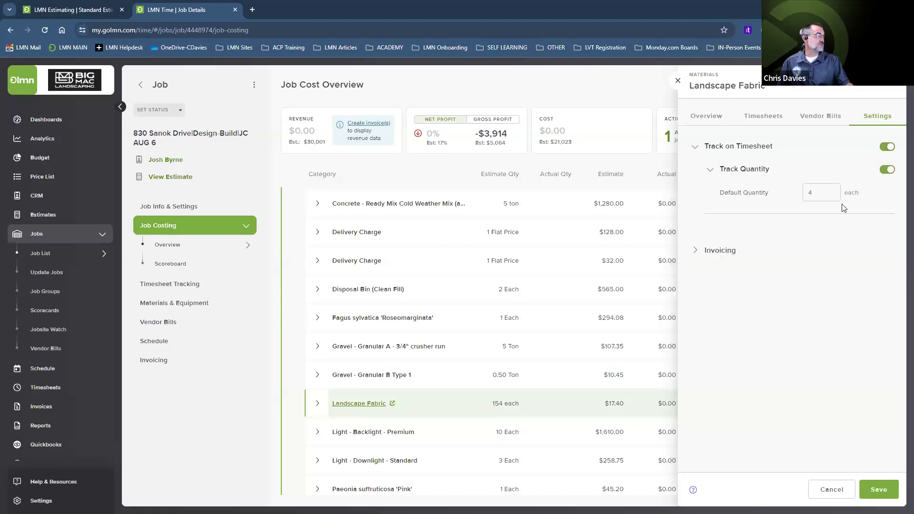
click(696, 251)
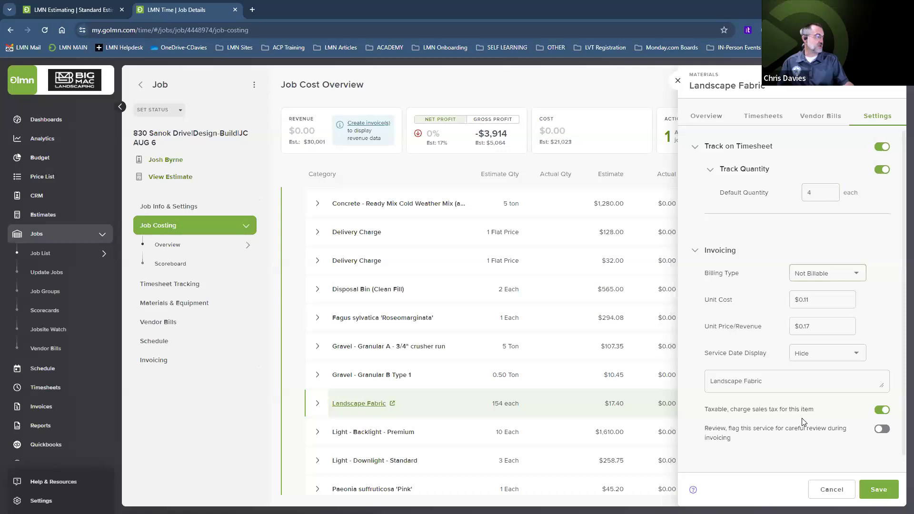
click(879, 490)
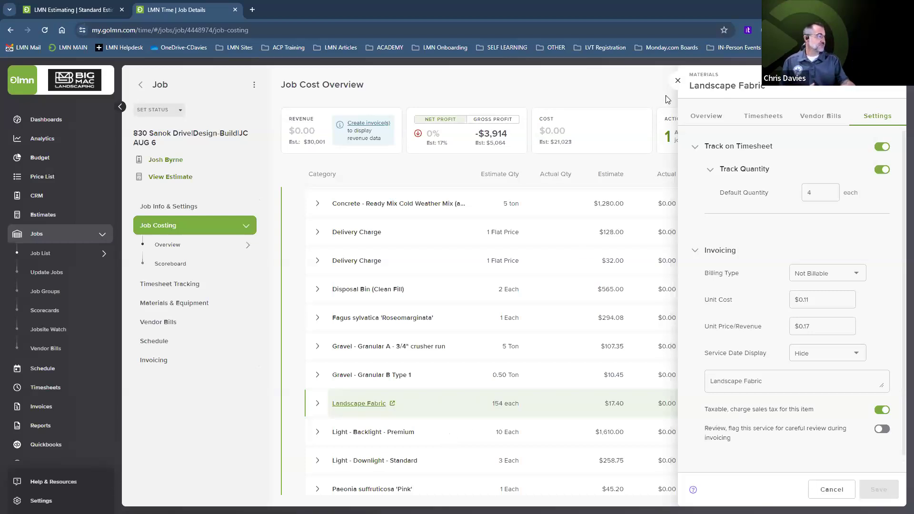
click(678, 85)
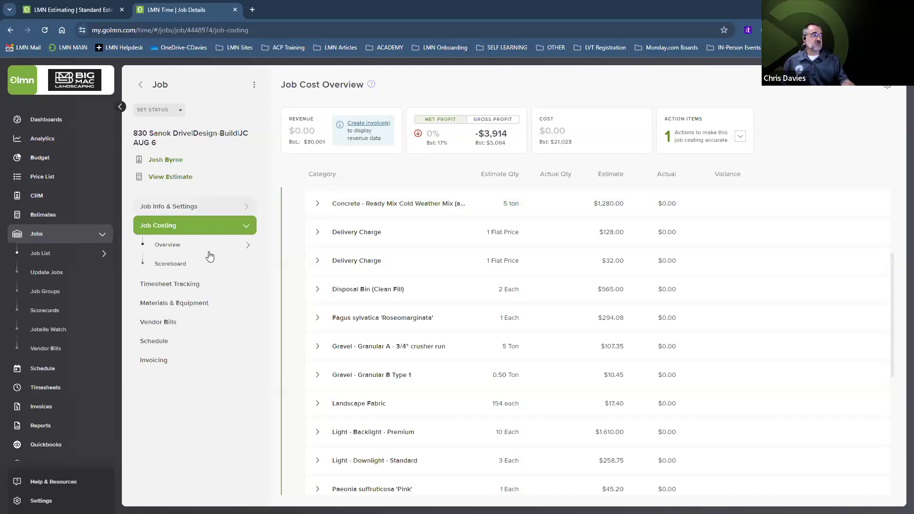
Step: Filter the job's Materials & Equipment list to show Materials only
click(179, 305)
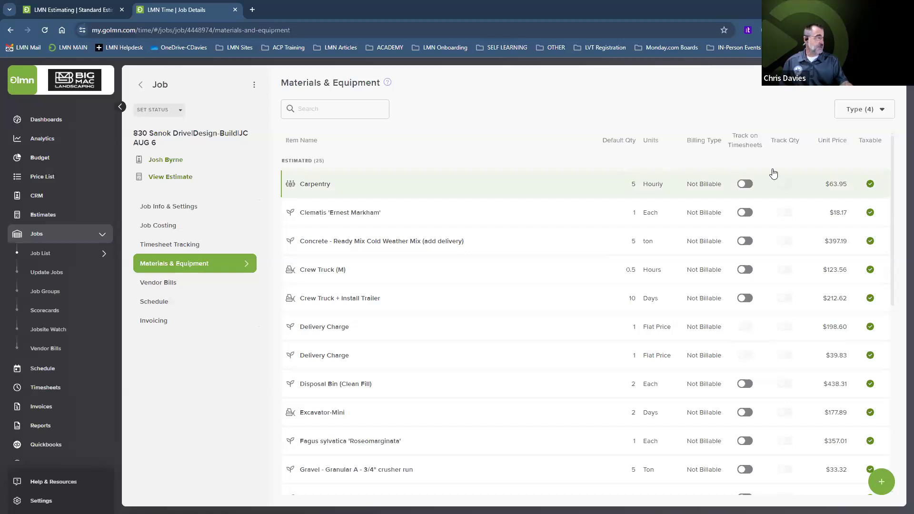
click(868, 110)
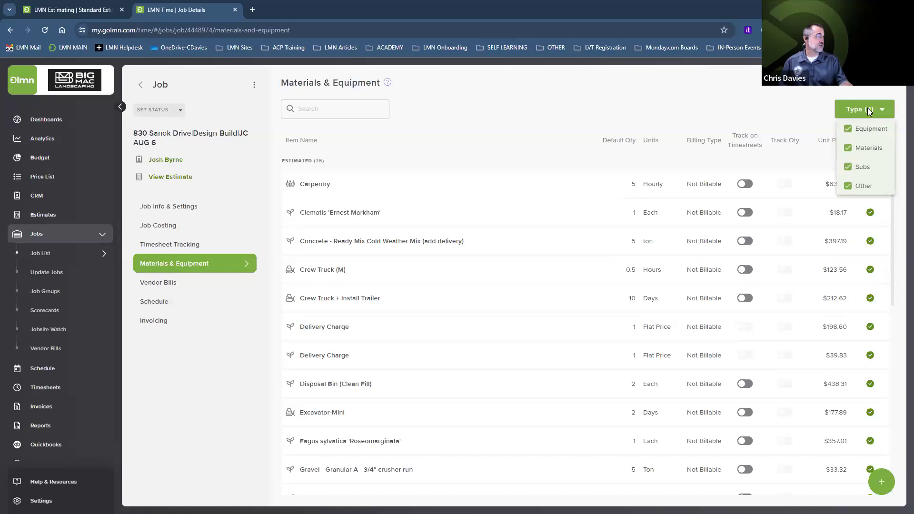
click(848, 167)
click(848, 188)
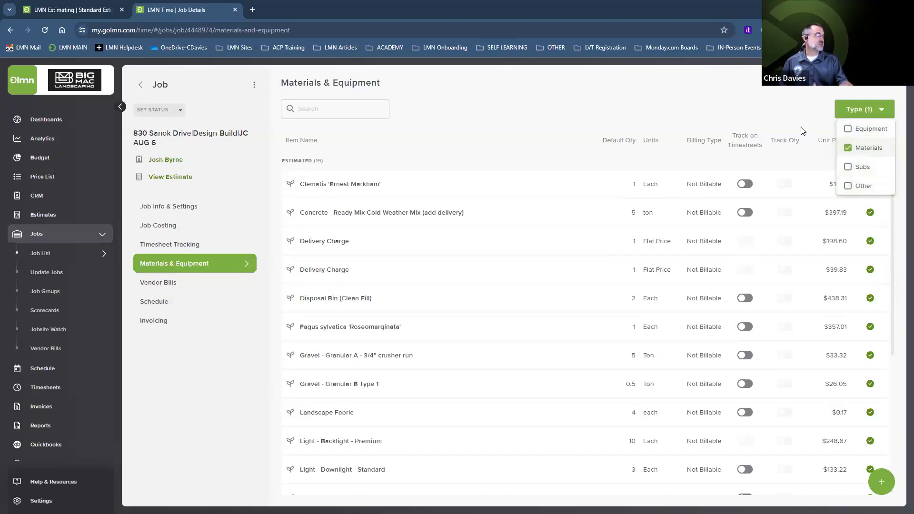
click(710, 105)
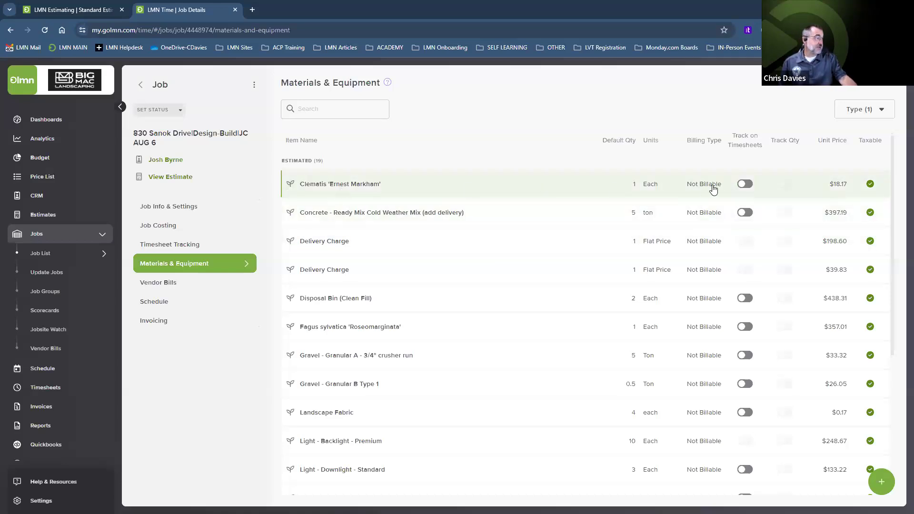
Step: Track Clematis, Concrete, Disposal Bin, Fagus, both gravels, Landscape Fabric and Downlight on timesheets
click(744, 185)
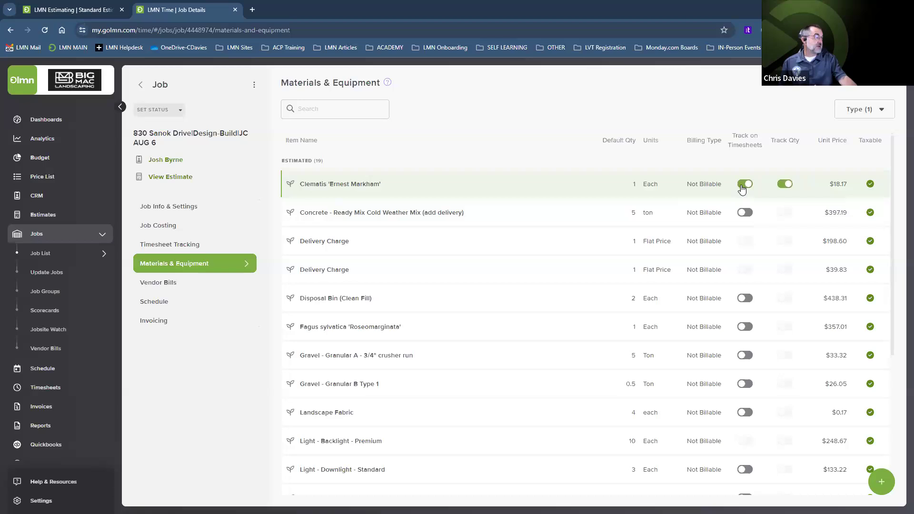
click(745, 213)
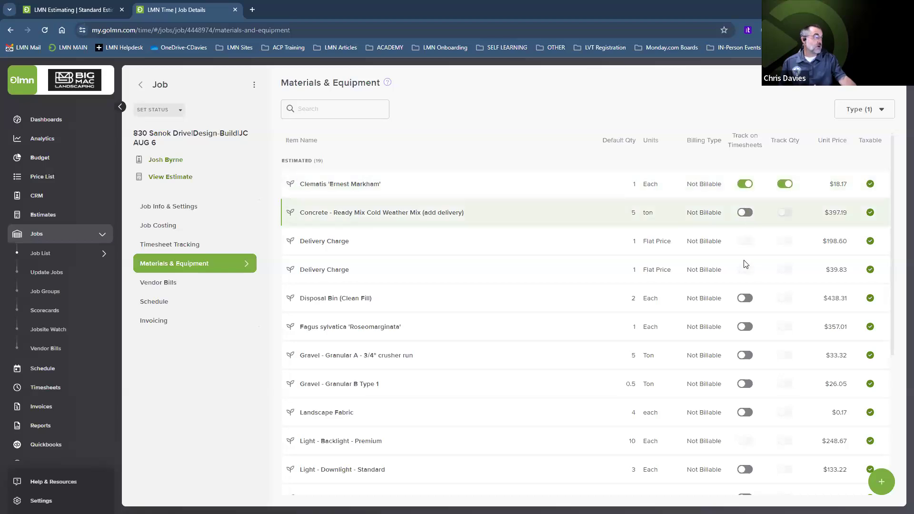
click(745, 300)
click(745, 328)
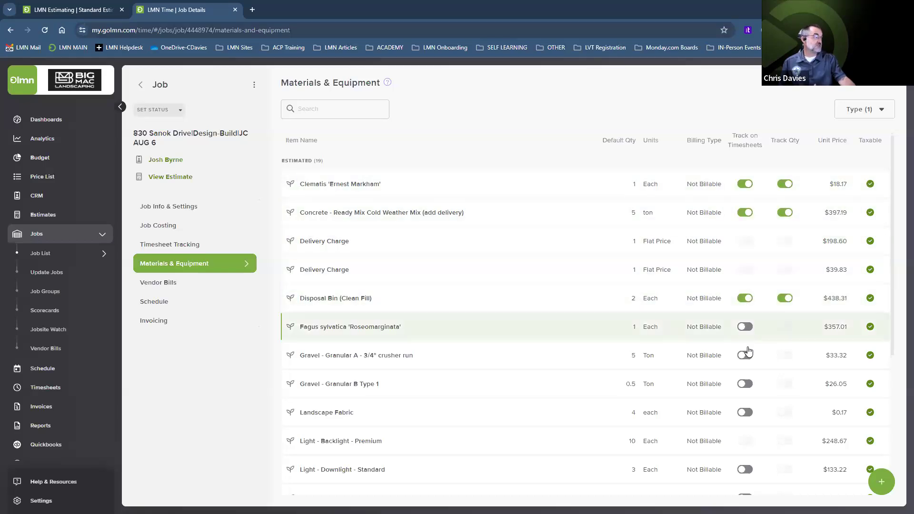
click(745, 357)
click(745, 385)
click(745, 414)
click(746, 470)
Step: Track both Paeonias, Paving Edge, Spikes, Brick Sand, Unicare sealant and Wire #10/2 on timesheets
scroll(745, 410, down, 3)
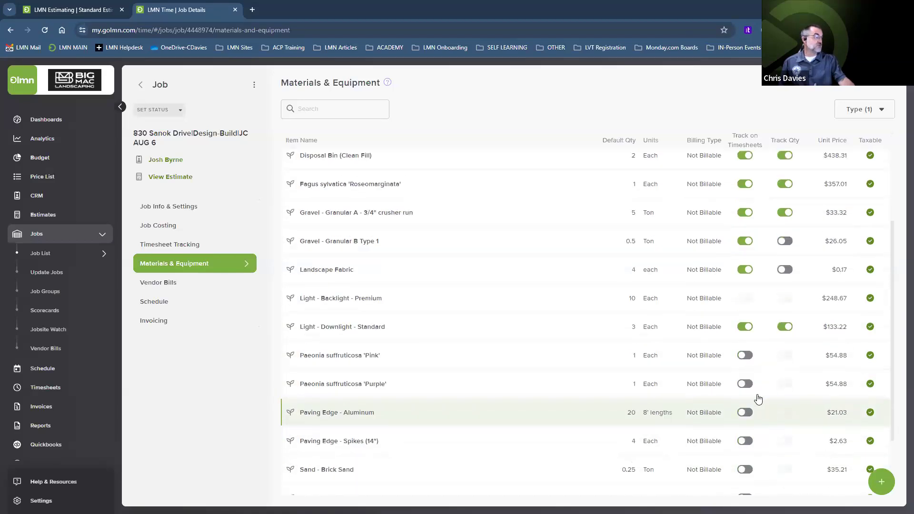
click(745, 355)
click(746, 384)
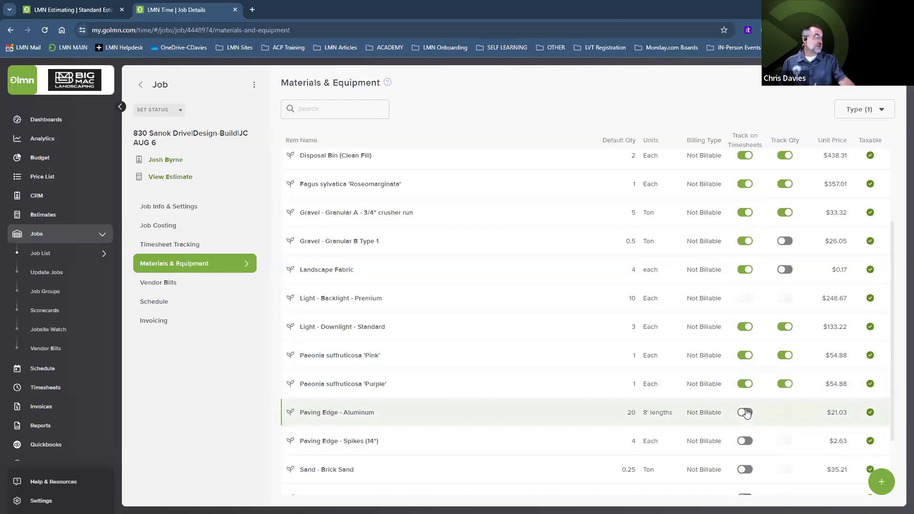
click(746, 413)
click(745, 441)
click(746, 470)
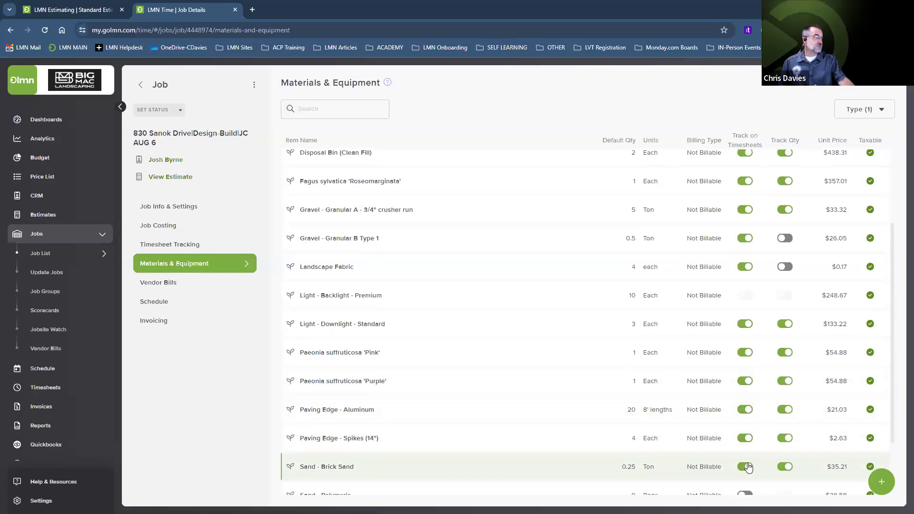
scroll(747, 453, down, 2)
click(746, 446)
click(745, 474)
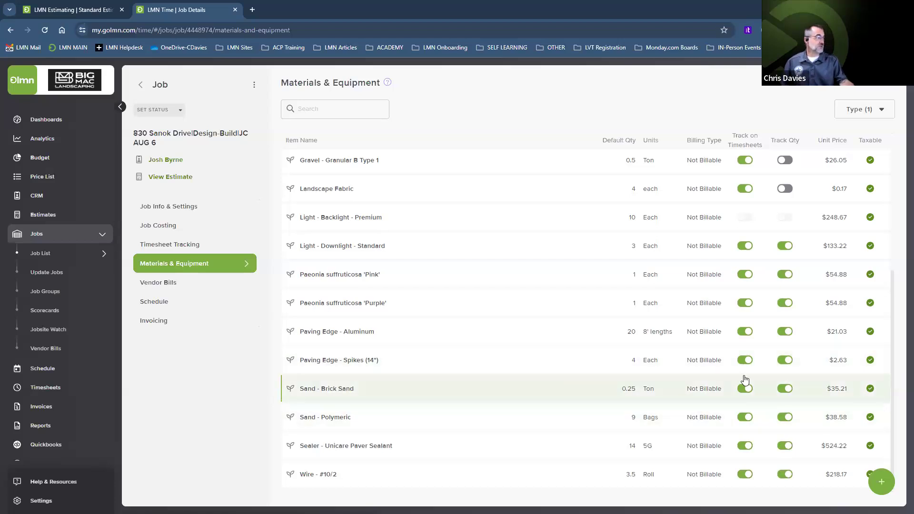
Step: Also track quantities on timesheets for Gravel - Granular B Type 1 and Landscape Fabric
scroll(743, 385, up, 5)
click(785, 384)
click(785, 412)
scroll(785, 427, down, 4)
scroll(786, 425, up, 4)
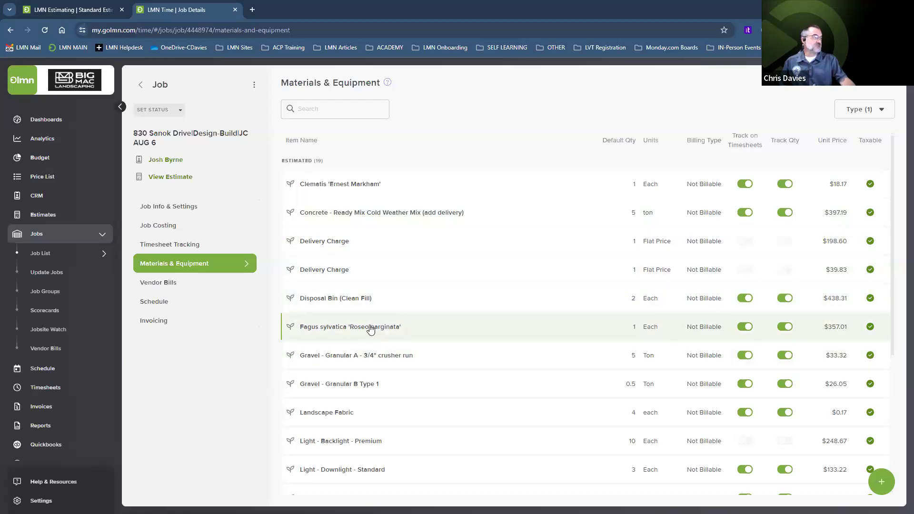
scroll(453, 382, down, 3)
scroll(466, 383, down, 1)
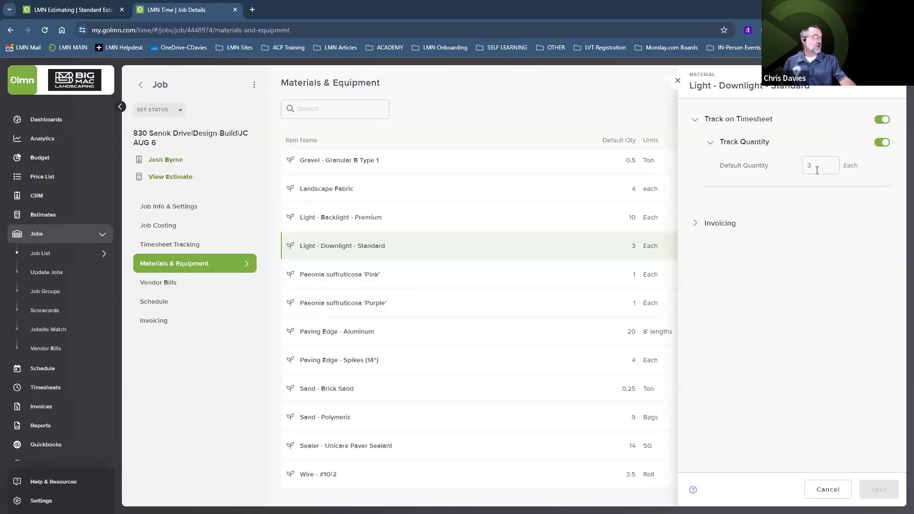
Step: Check Light - Downlight - Standard's invoicing details, then cancel without saving
click(694, 225)
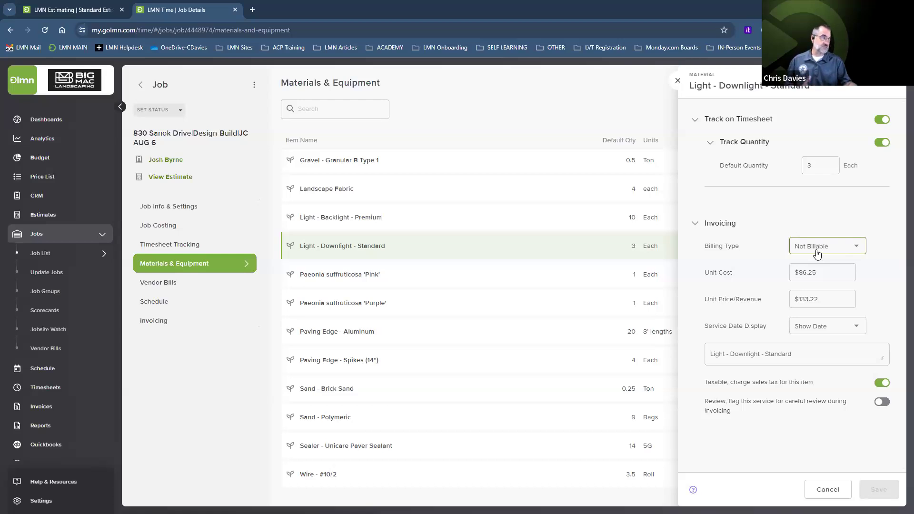
click(828, 491)
scroll(485, 346, up, 5)
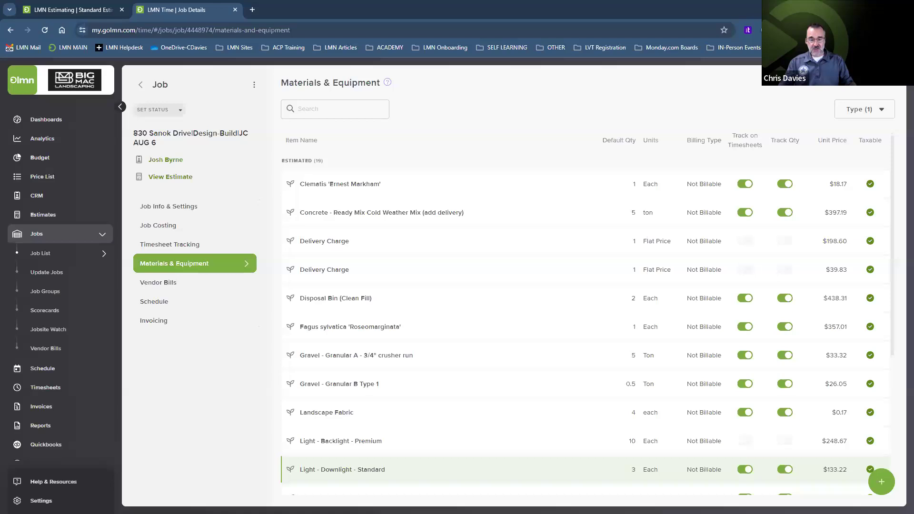
key(alt+Tab)
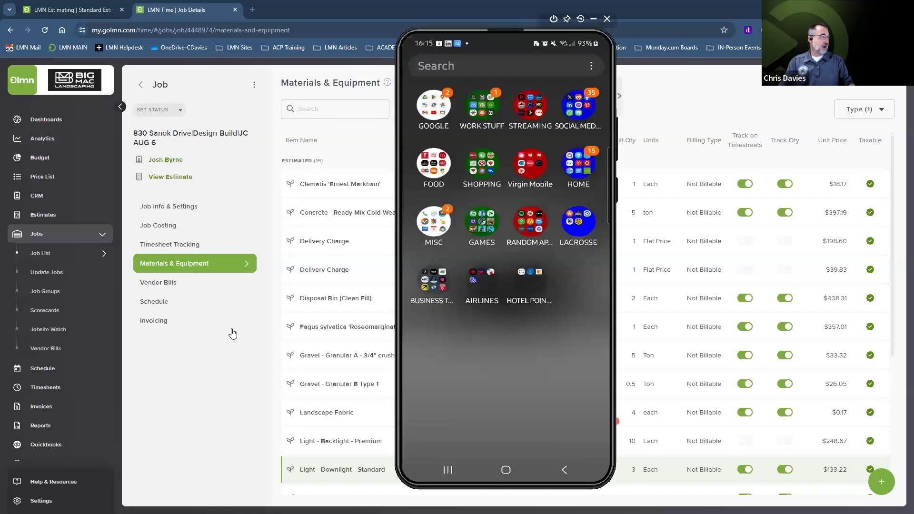
Step: Launch LMN Crew from the phone's WORK STUFF folder, then return to the Materials list
click(482, 106)
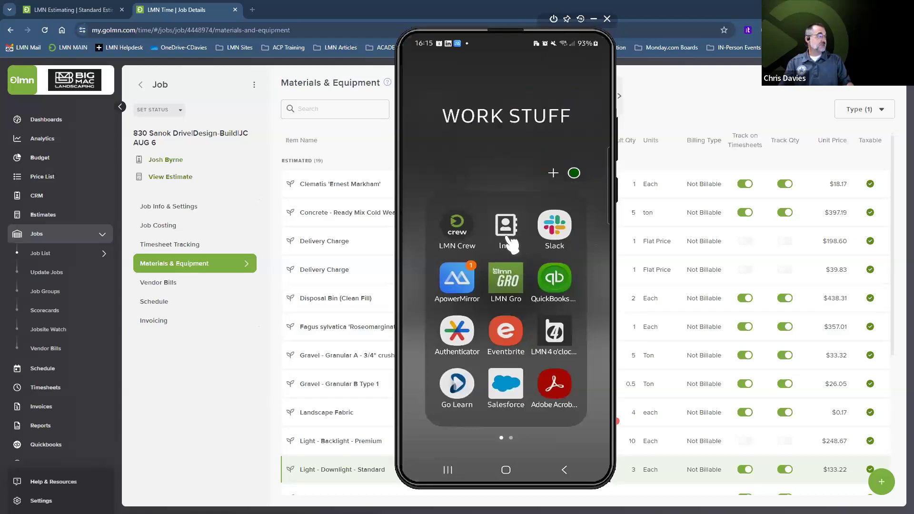
click(465, 235)
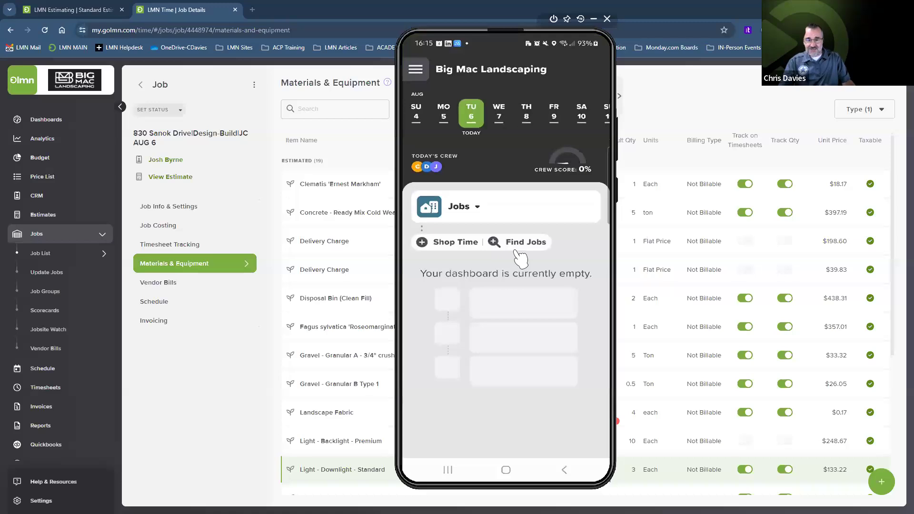
click(684, 97)
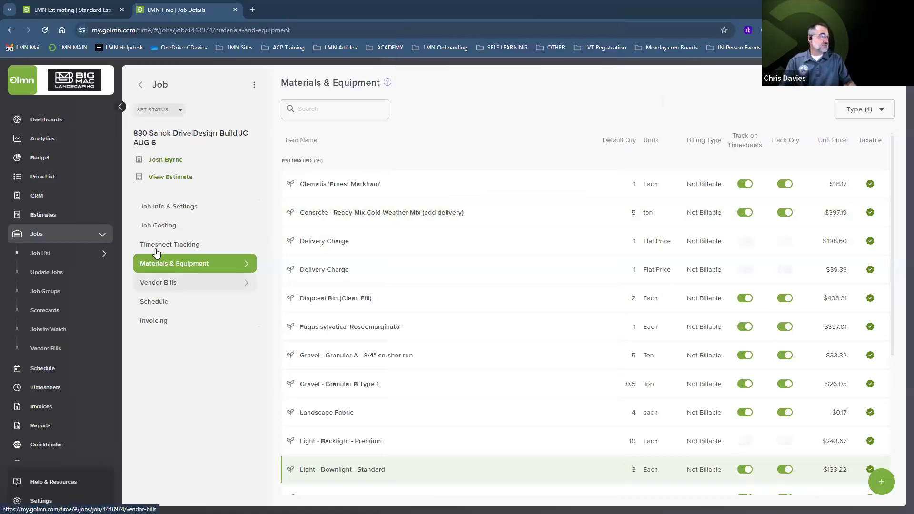
click(168, 207)
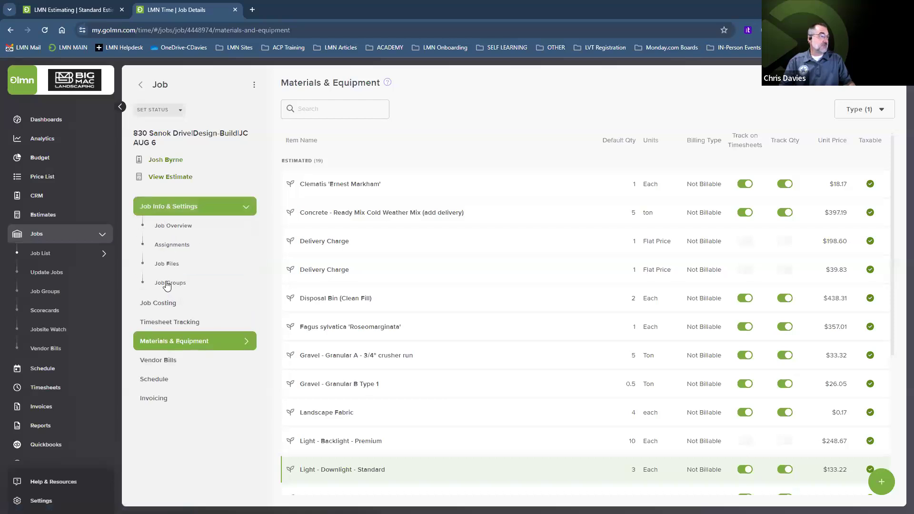
click(168, 284)
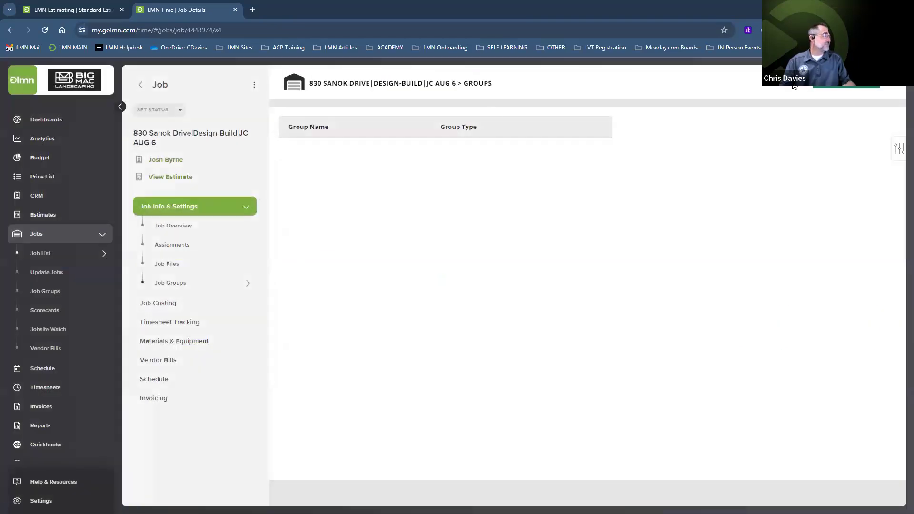
click(816, 133)
scroll(374, 189, down, 5)
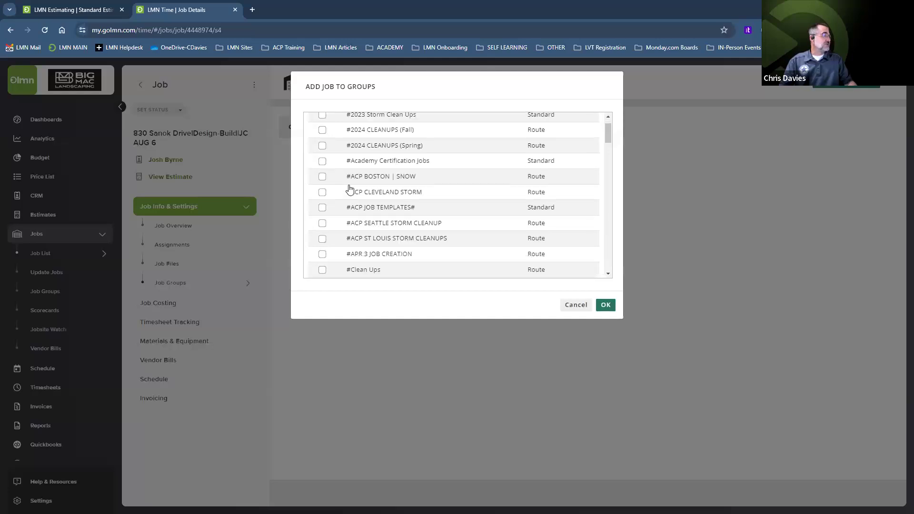
scroll(374, 189, down, 2)
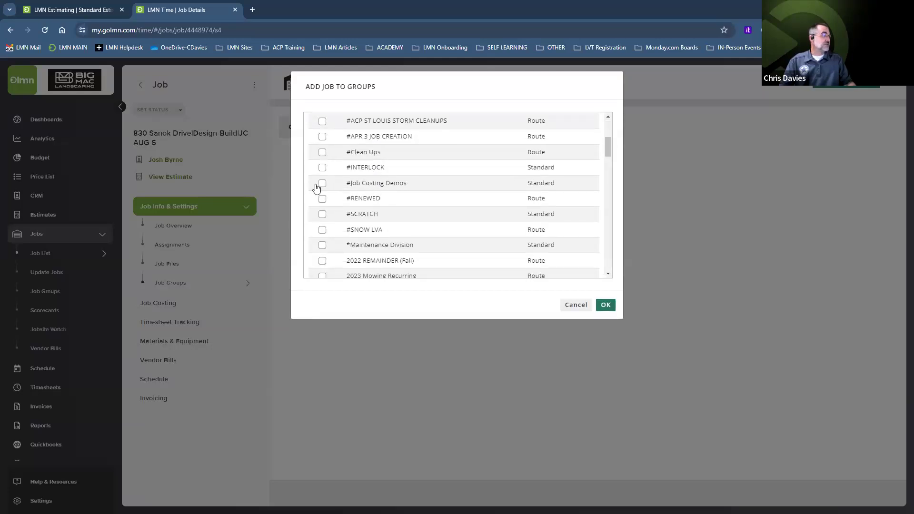
click(606, 305)
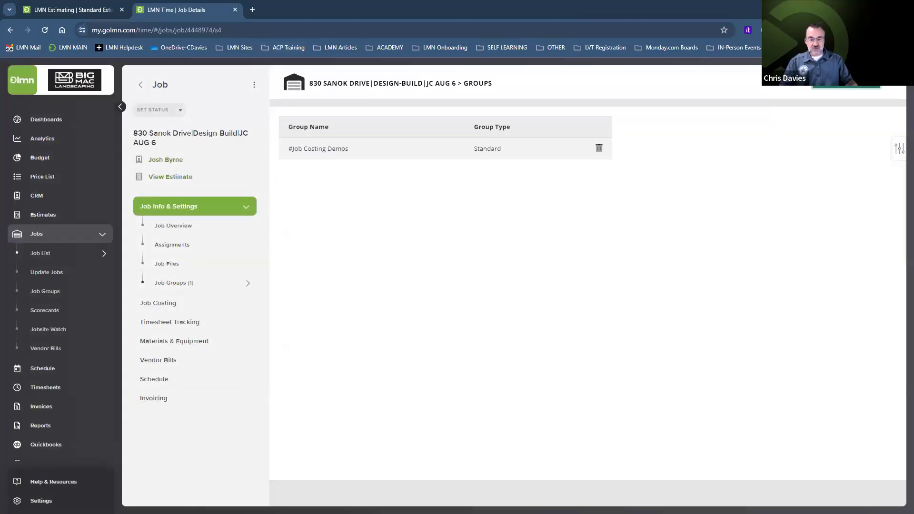
key(alt+Tab)
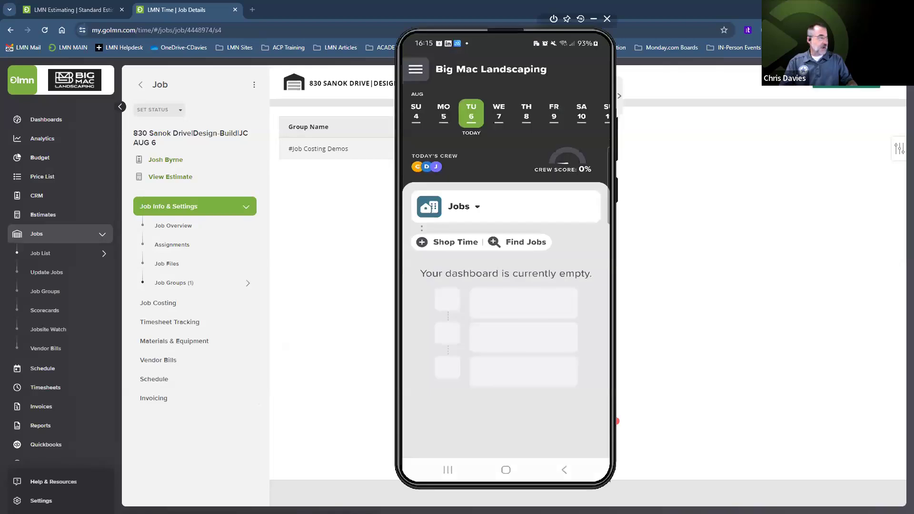
Step: Switch the Crew dashboard to routes and groups and choose #Job Costing Demos
click(479, 206)
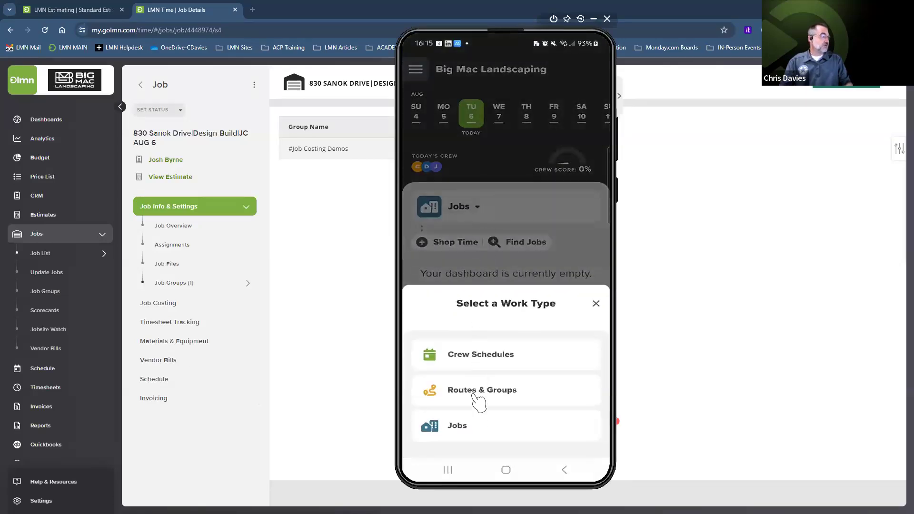
click(475, 428)
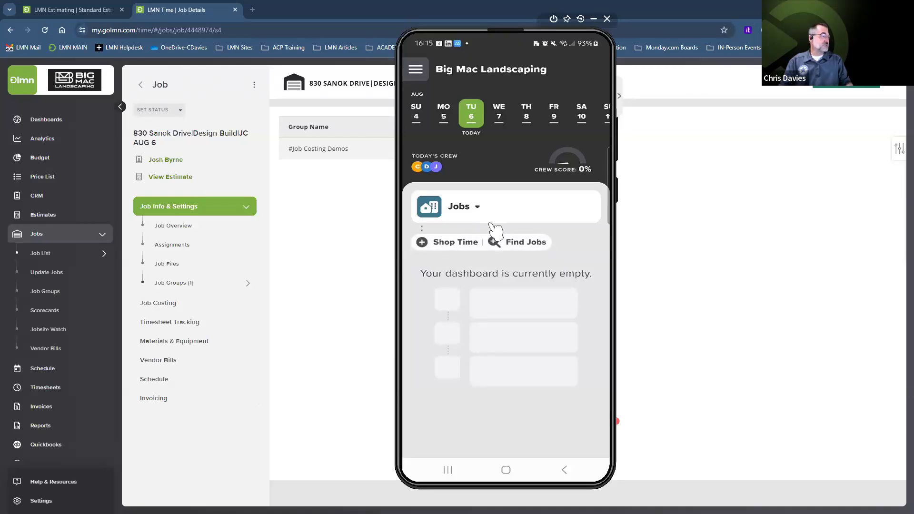
click(478, 207)
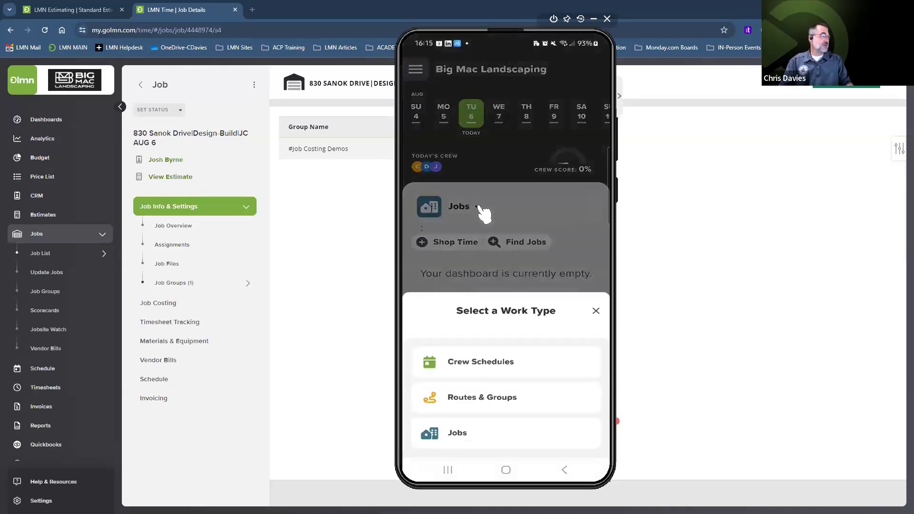
click(472, 395)
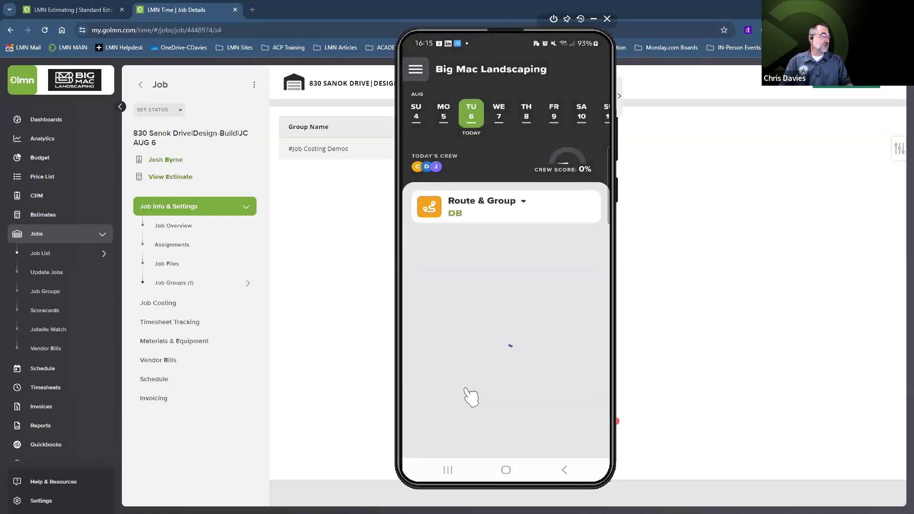
click(529, 204)
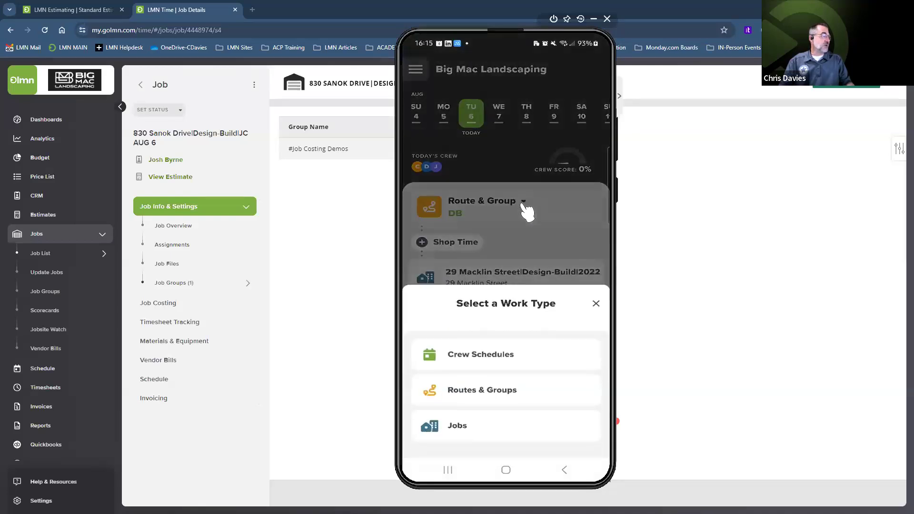
click(486, 395)
drag(490, 346, 504, 162)
drag(498, 318, 503, 187)
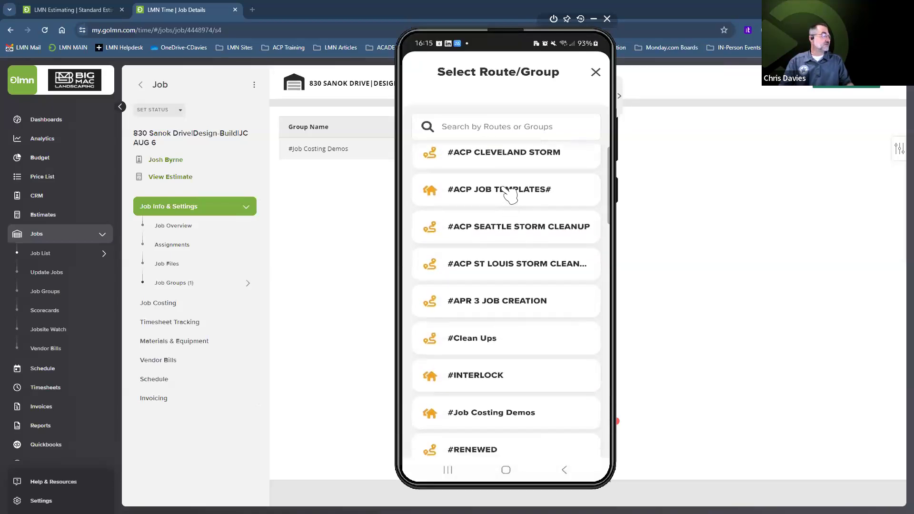
click(492, 310)
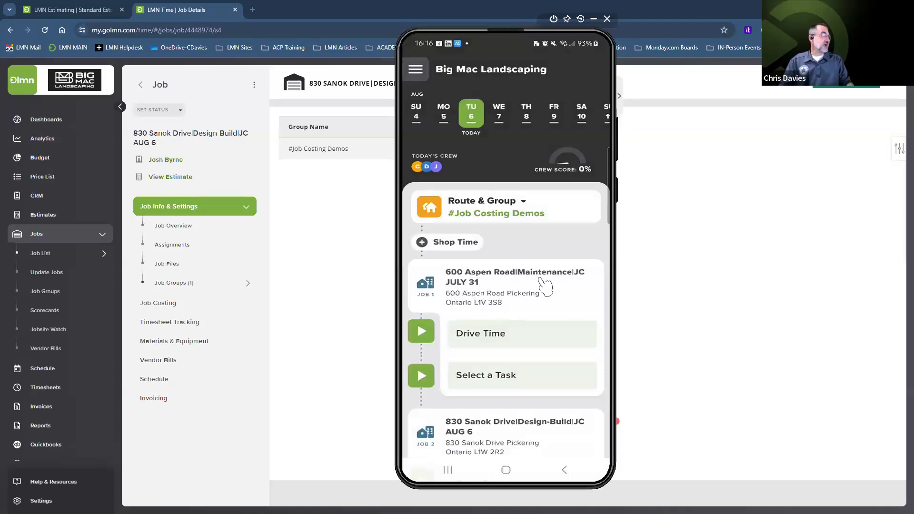
drag(543, 312, 542, 228)
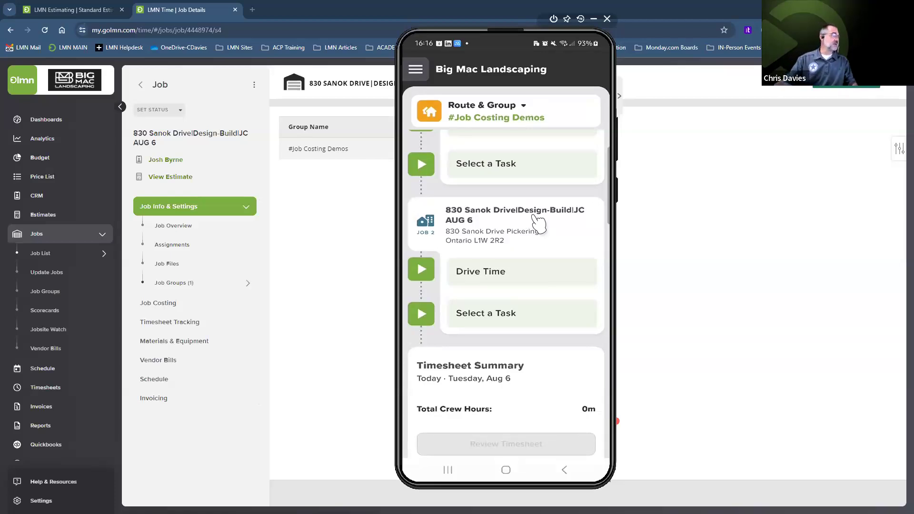
Step: Set the Paver Driveway task's start time to 8:00 AM and save
click(479, 316)
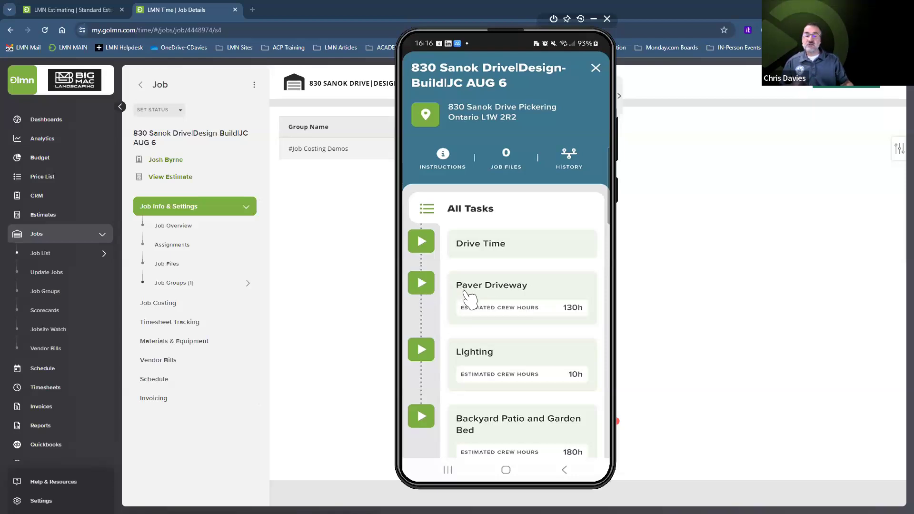
click(469, 324)
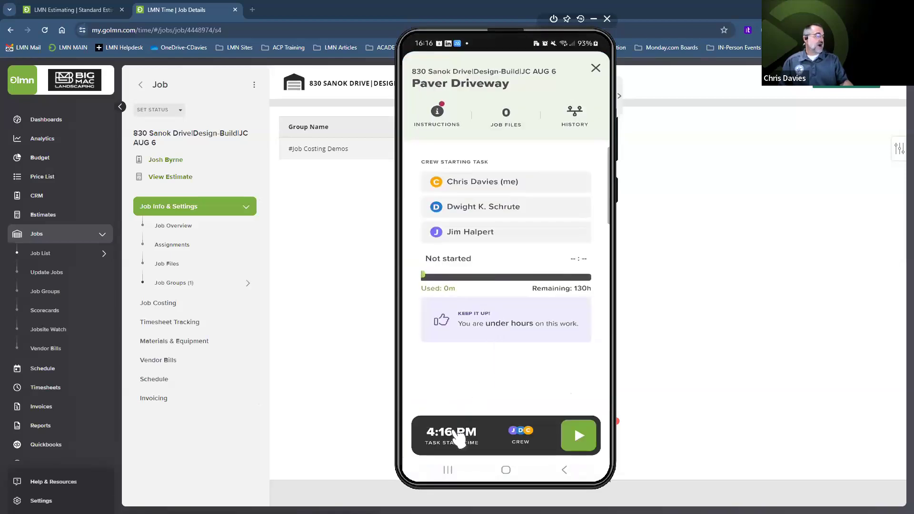
click(457, 436)
double_click(450, 241)
click(491, 400)
double_click(510, 245)
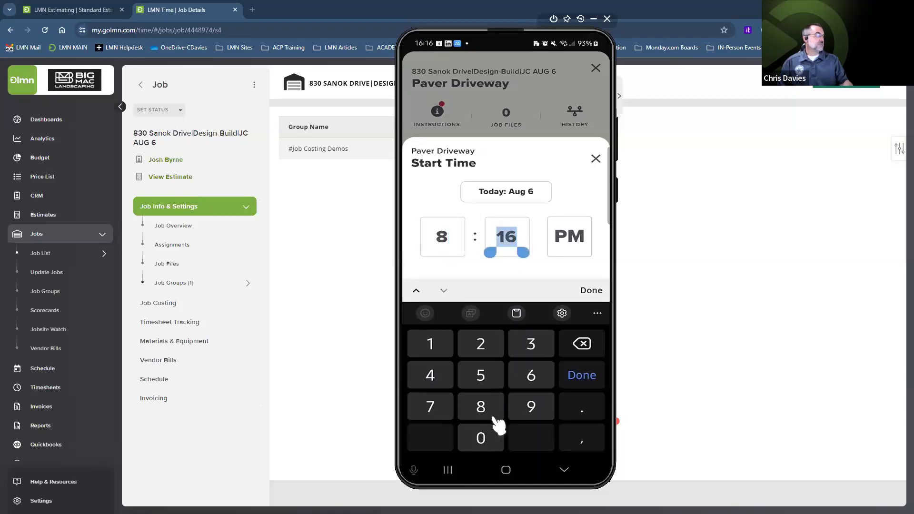
click(481, 438)
click(481, 439)
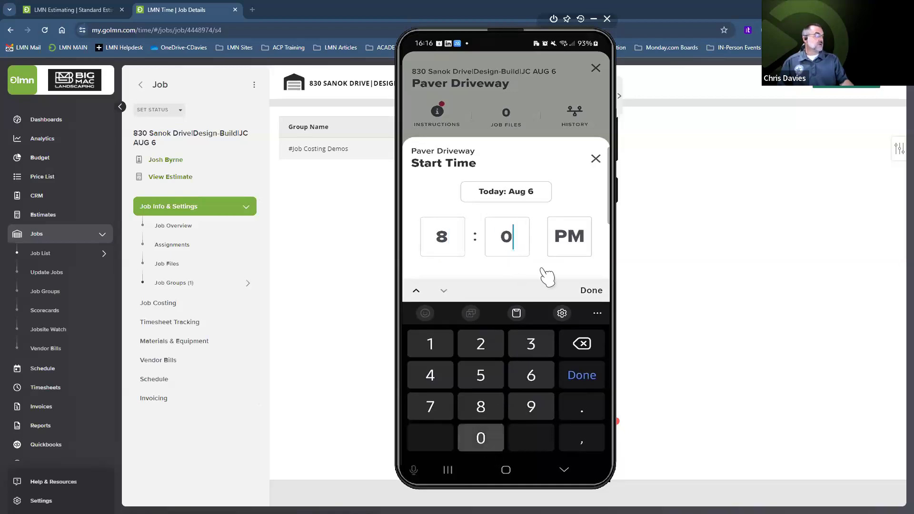
click(570, 238)
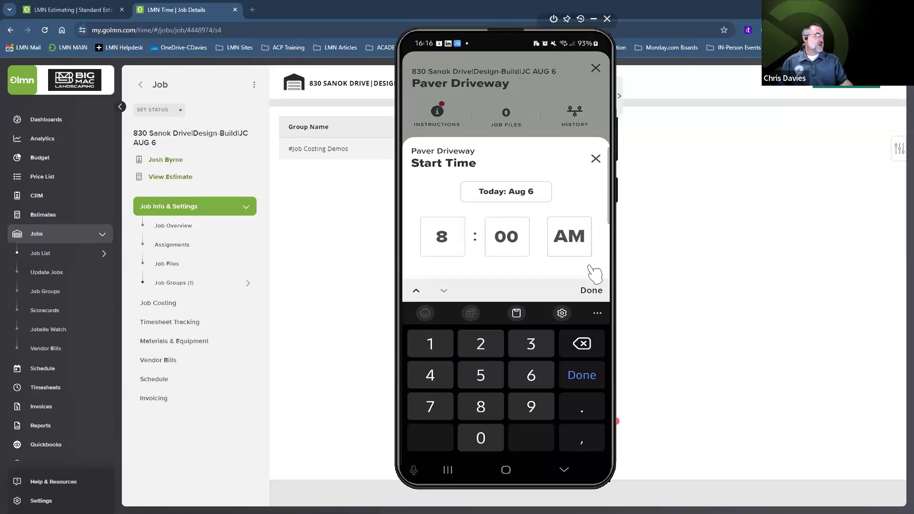
click(593, 292)
click(501, 426)
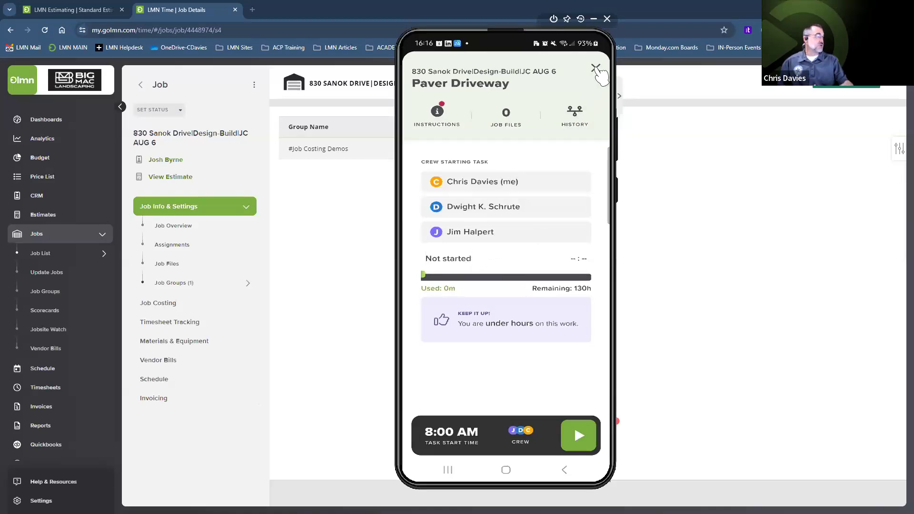
Step: Close the task and job, then look over today's crew list without changes
click(596, 68)
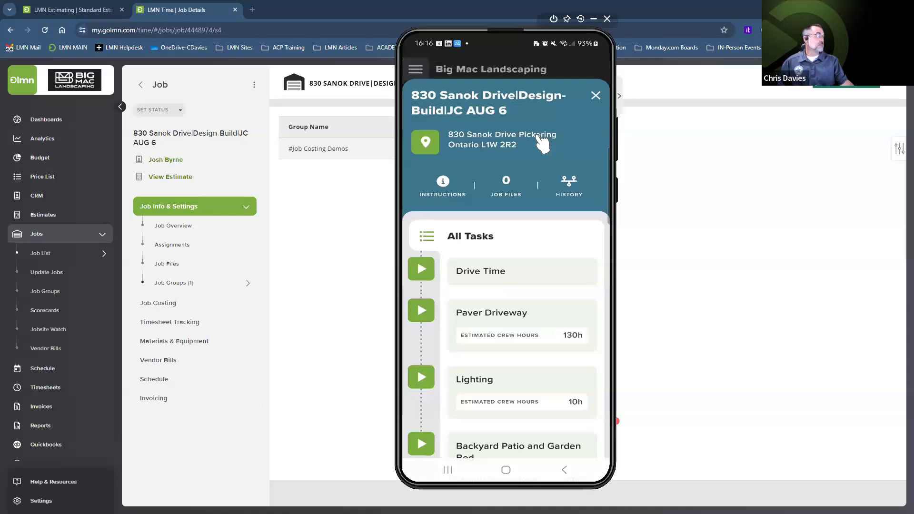
click(596, 95)
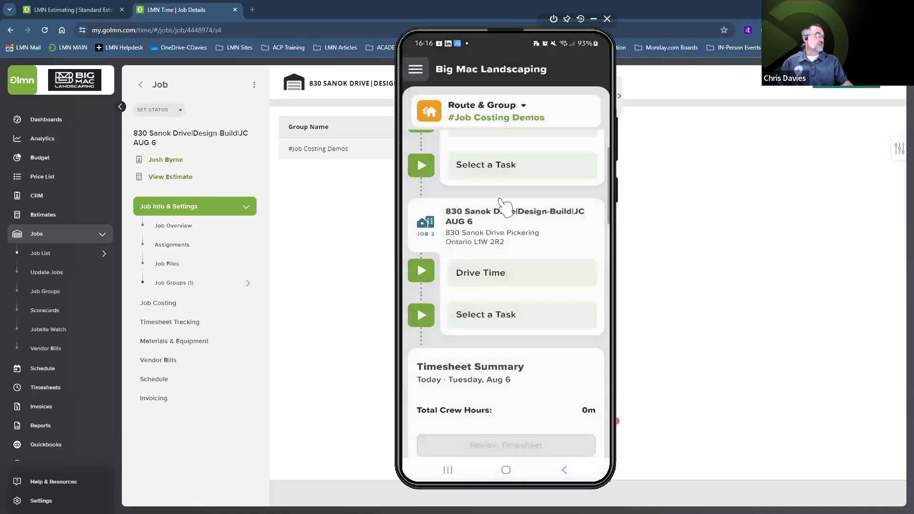
drag(503, 204, 506, 349)
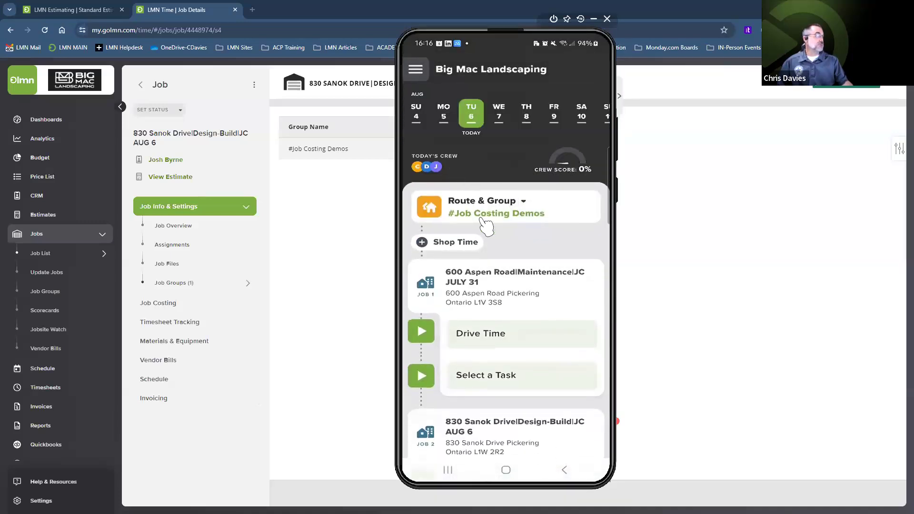
click(484, 219)
click(457, 219)
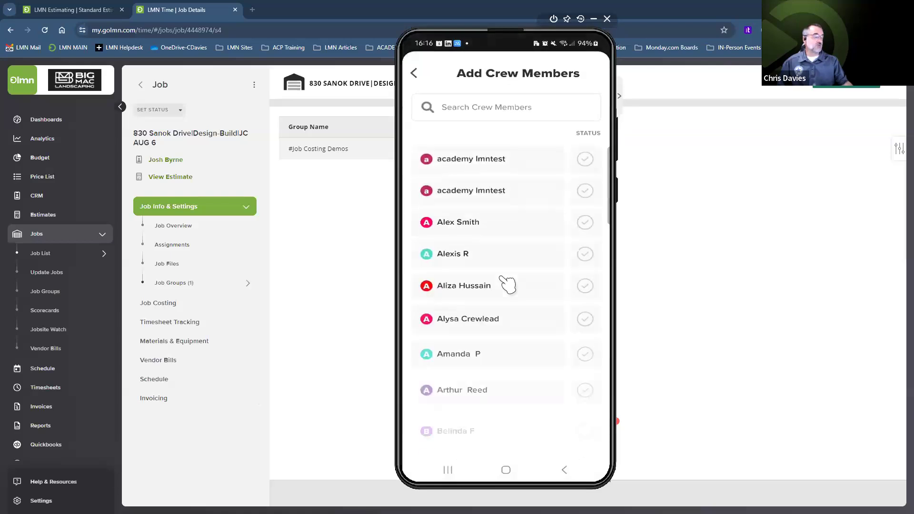
click(414, 73)
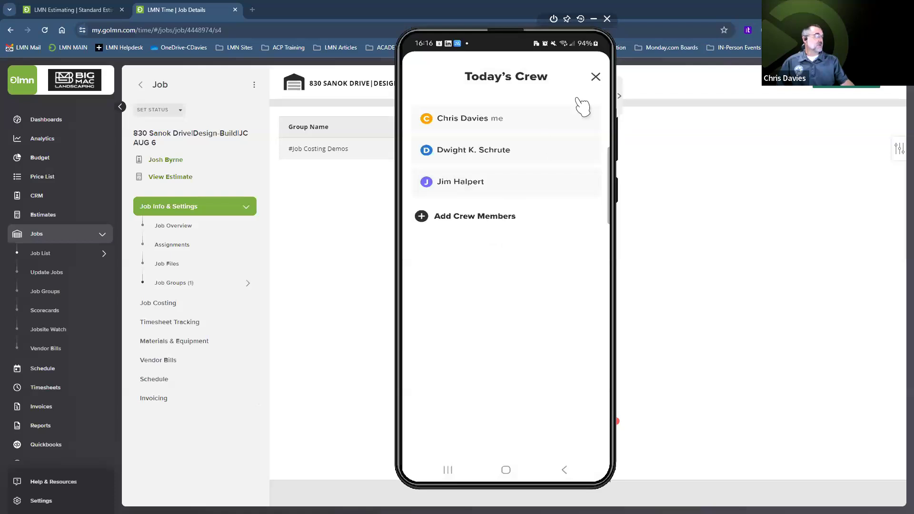
click(595, 77)
Step: Reopen Paver Driveway and re-save its start time as 8:00 AM
click(475, 430)
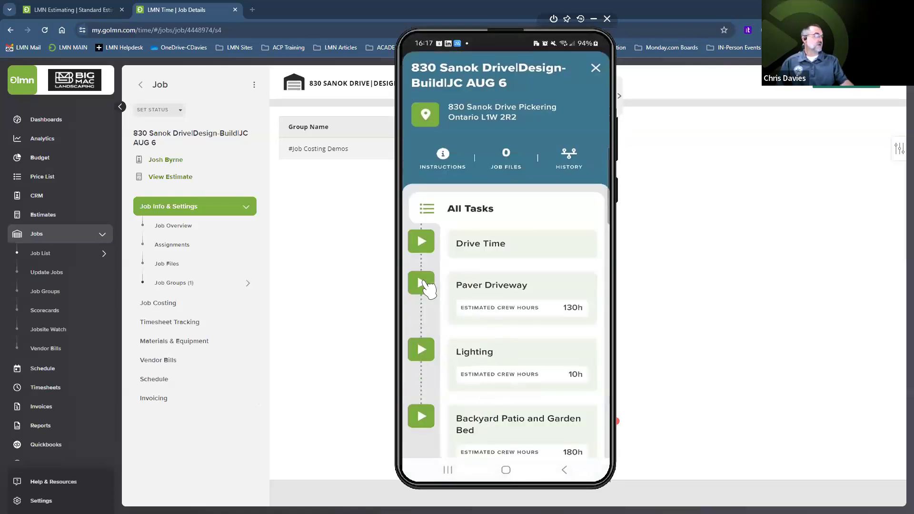
click(470, 333)
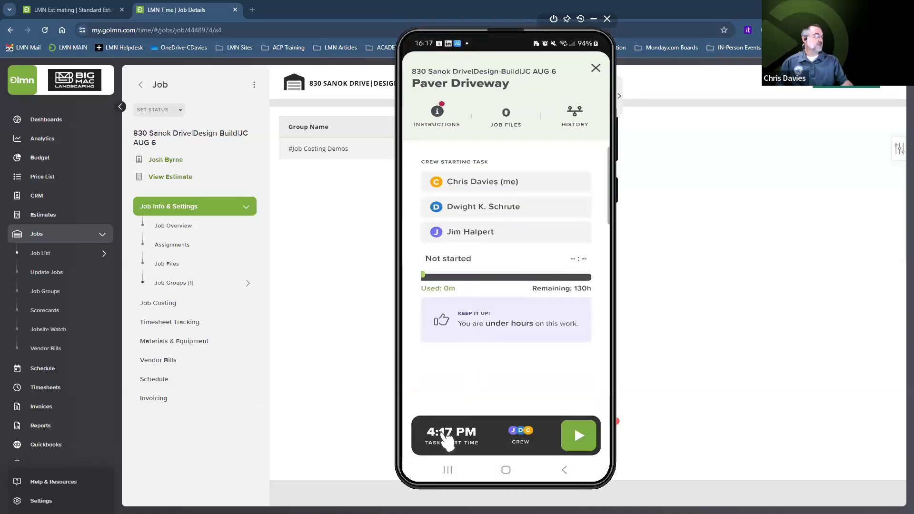
click(452, 435)
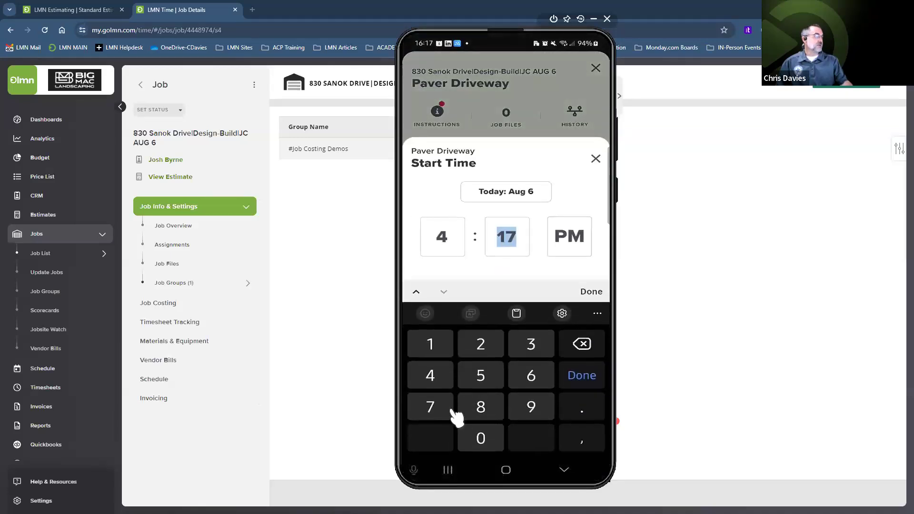
click(443, 242)
click(481, 407)
click(509, 244)
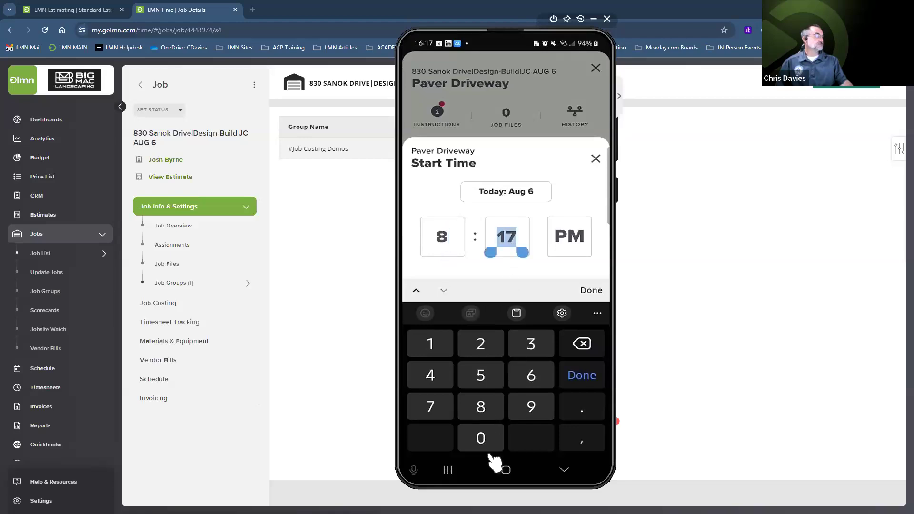
click(482, 439)
text(00)
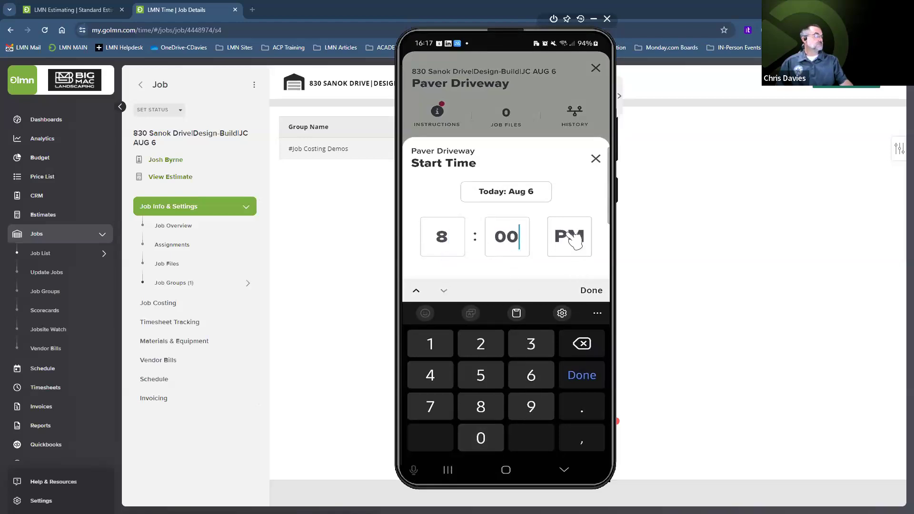
click(577, 250)
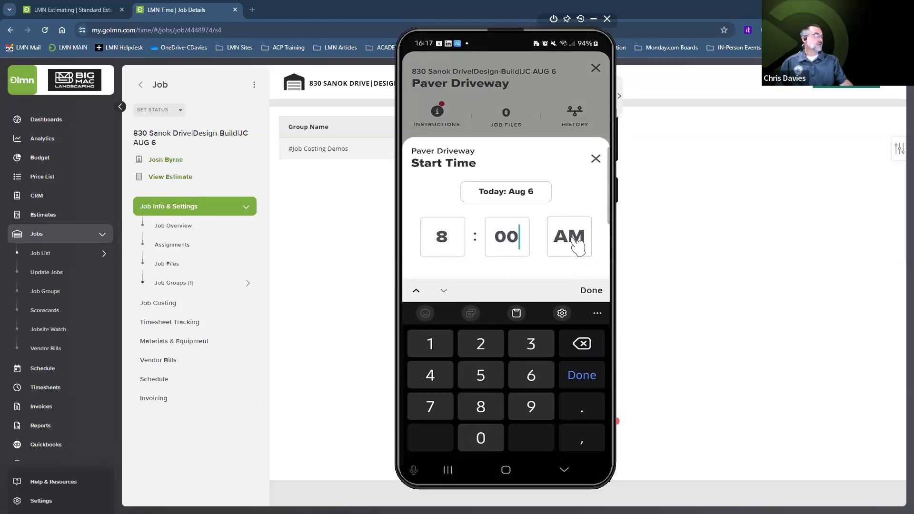
click(593, 291)
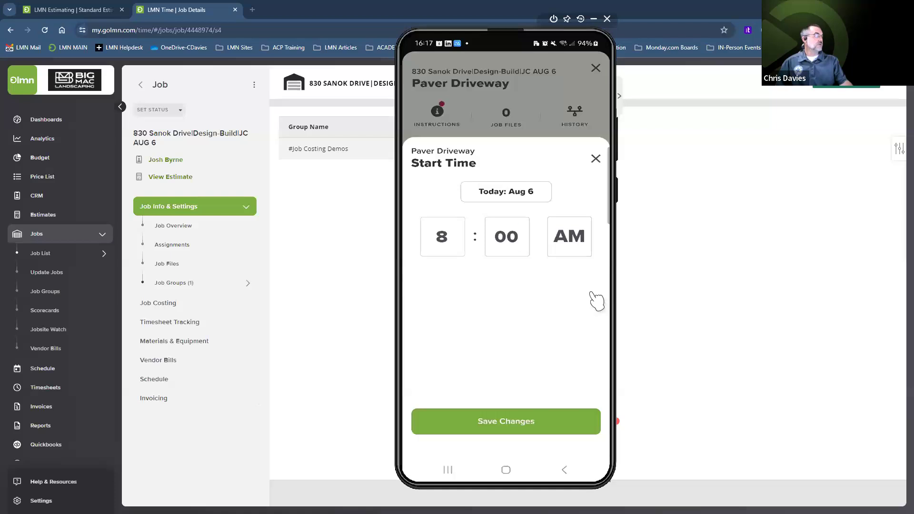
click(508, 422)
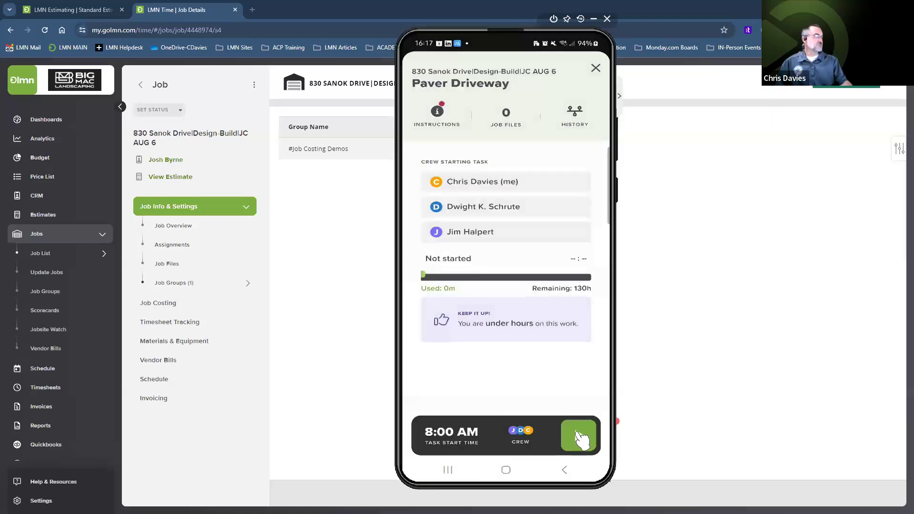
click(579, 435)
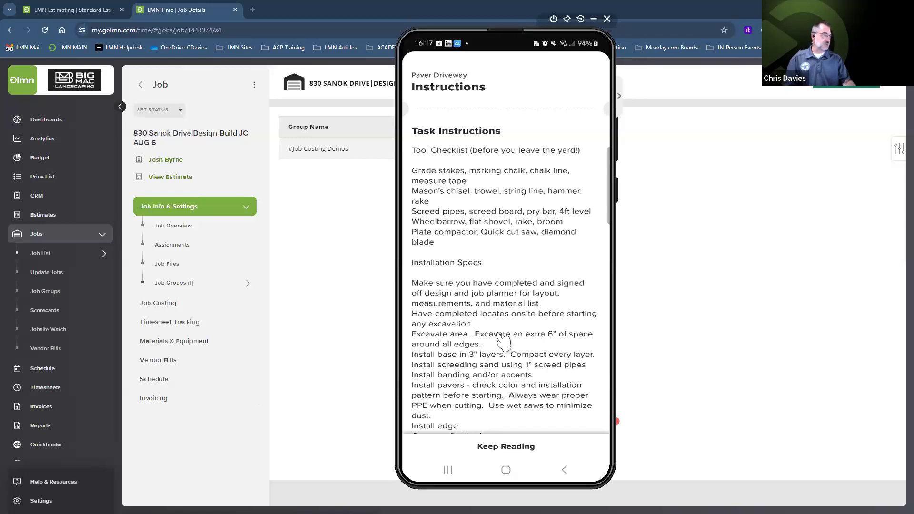
Step: Start the Paver Driveway task after scrolling its instructions, leaving it in progress
drag(506, 307, 510, 188)
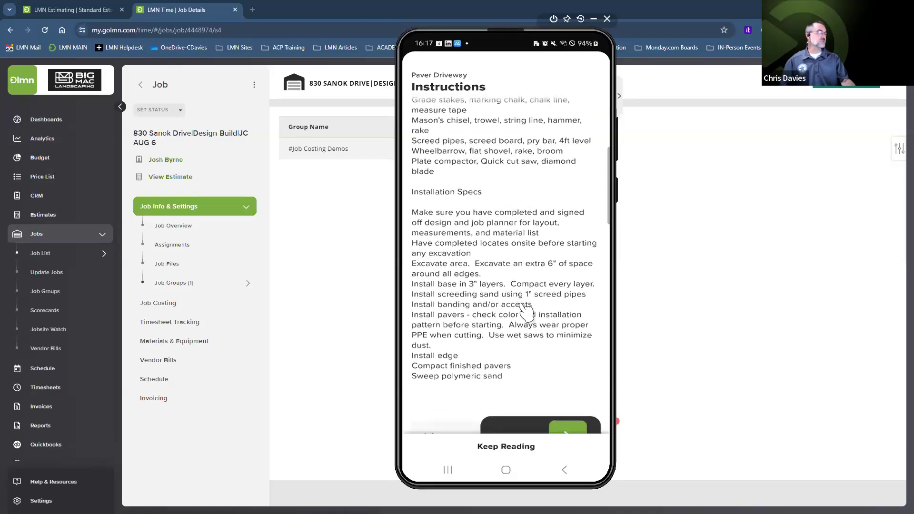
drag(535, 373, 538, 291)
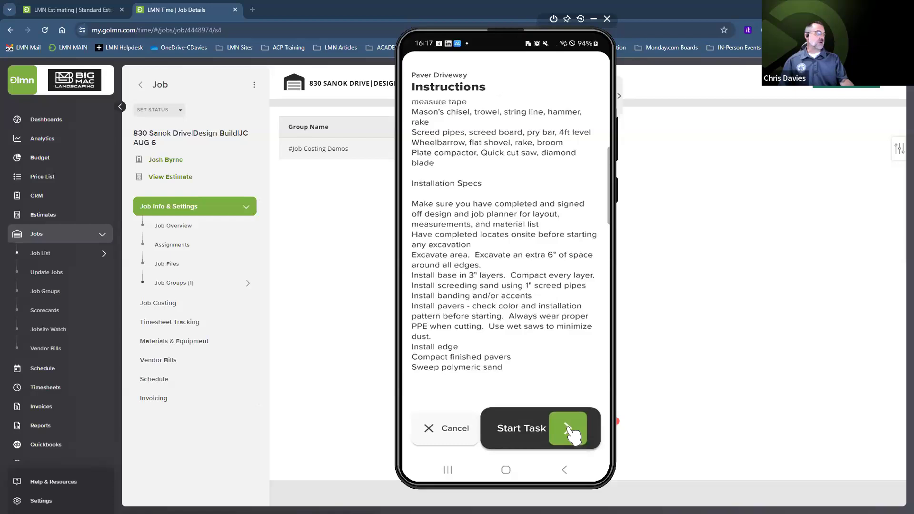
click(570, 430)
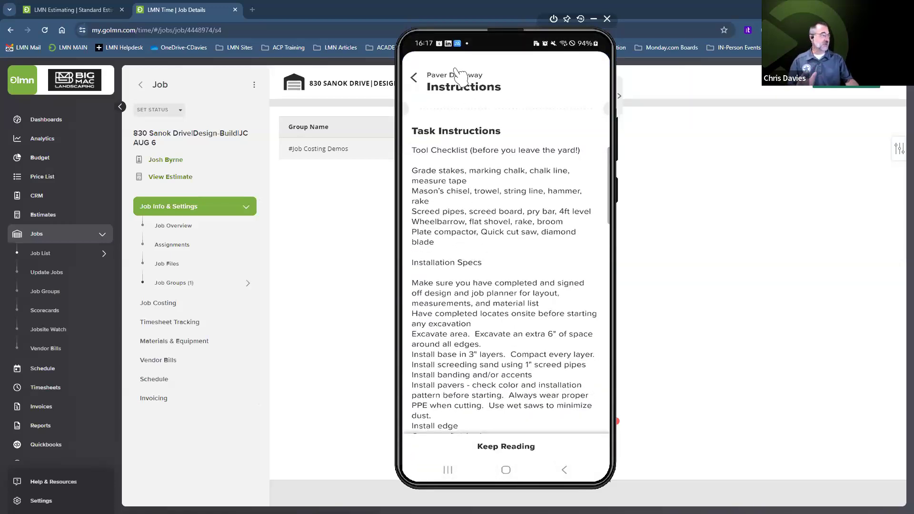
click(415, 78)
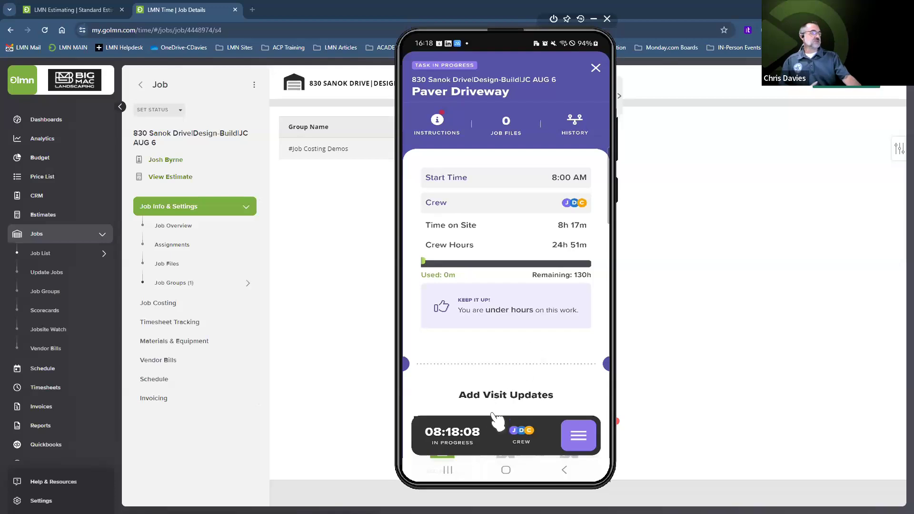
Step: Stop the task, accept crew end times, and log 1 ton Granular A and 0.5 ton Granular B
click(579, 436)
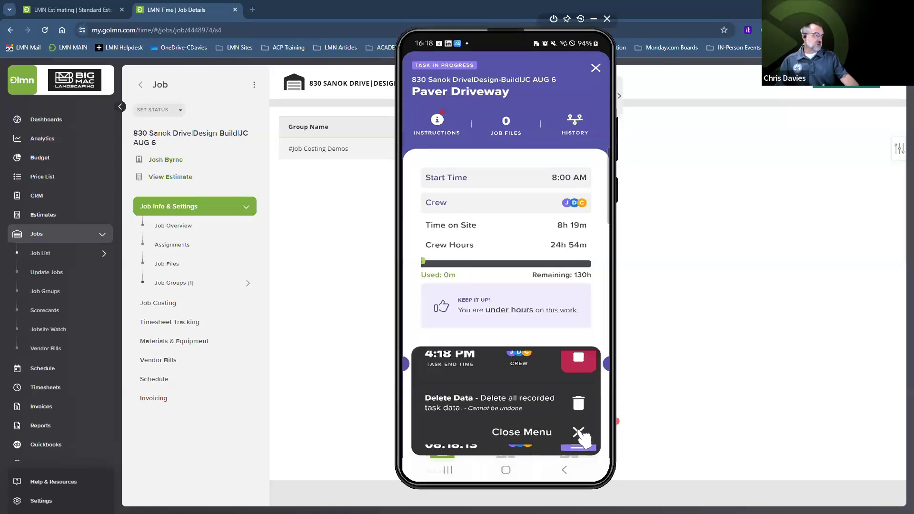
click(579, 348)
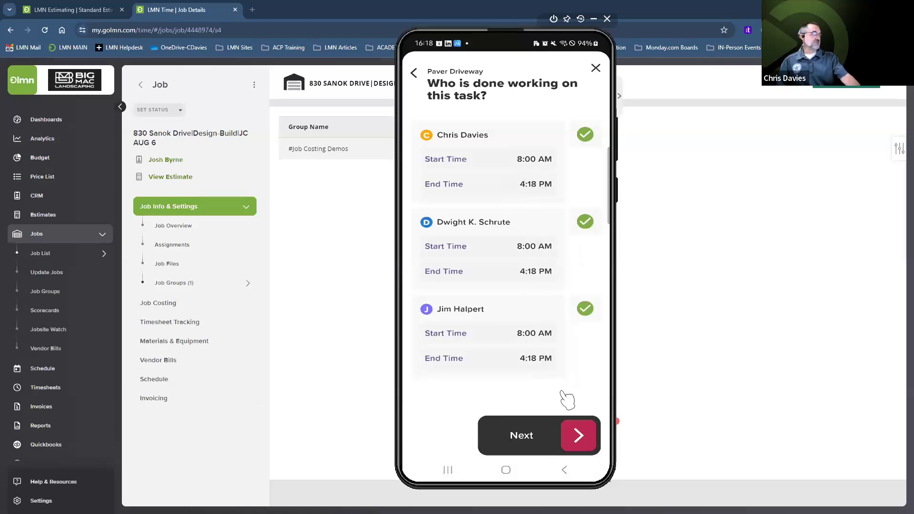
click(579, 436)
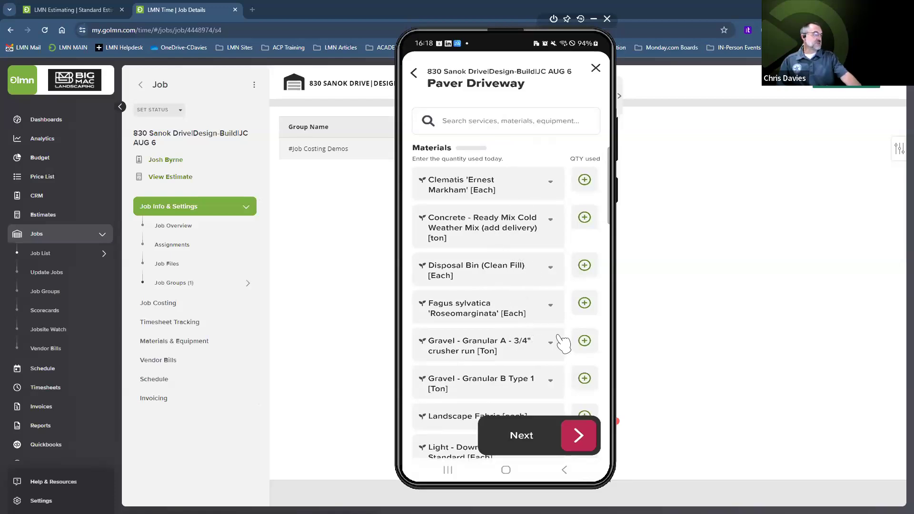
click(585, 341)
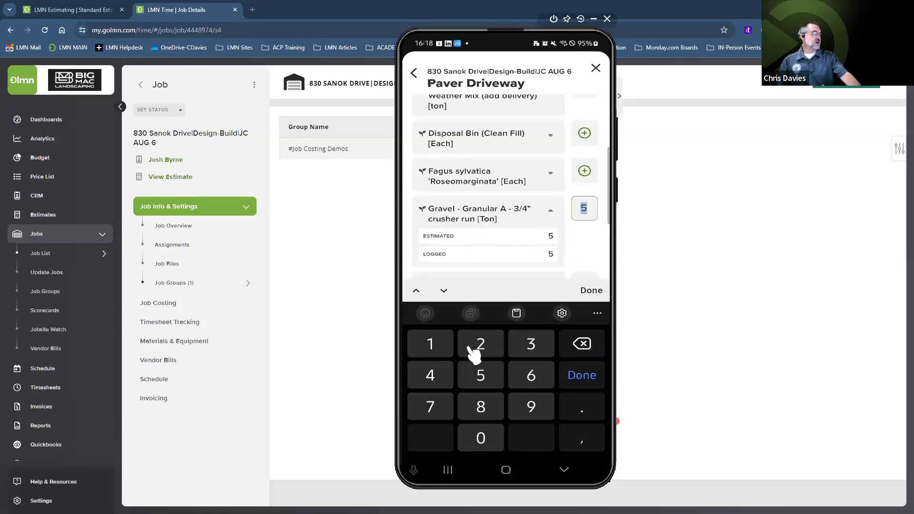
click(437, 345)
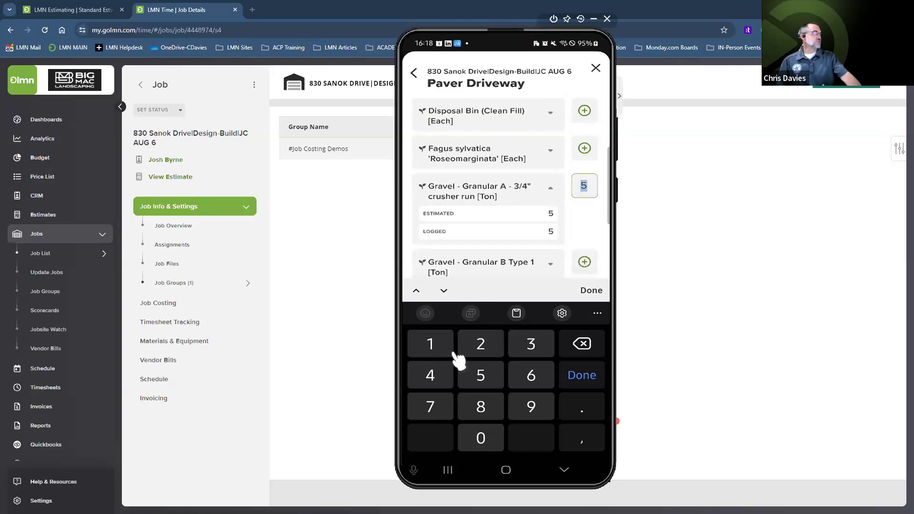
click(592, 290)
click(585, 200)
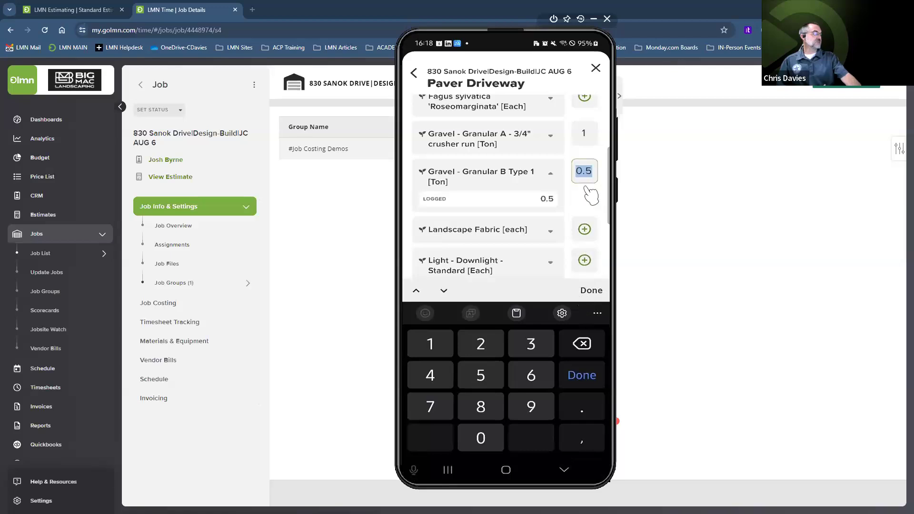
click(589, 204)
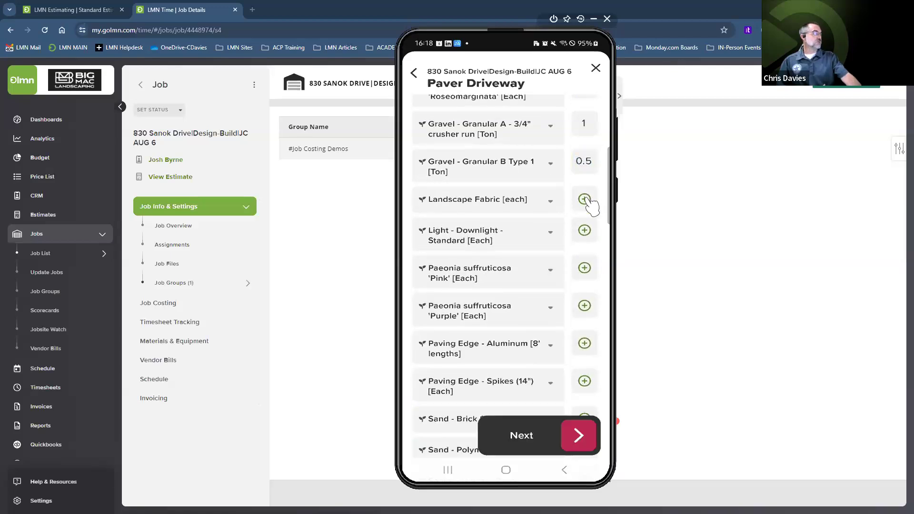
Step: Log 2 Paving Edge - Aluminum and 3 Paving Edge - Spikes
click(582, 343)
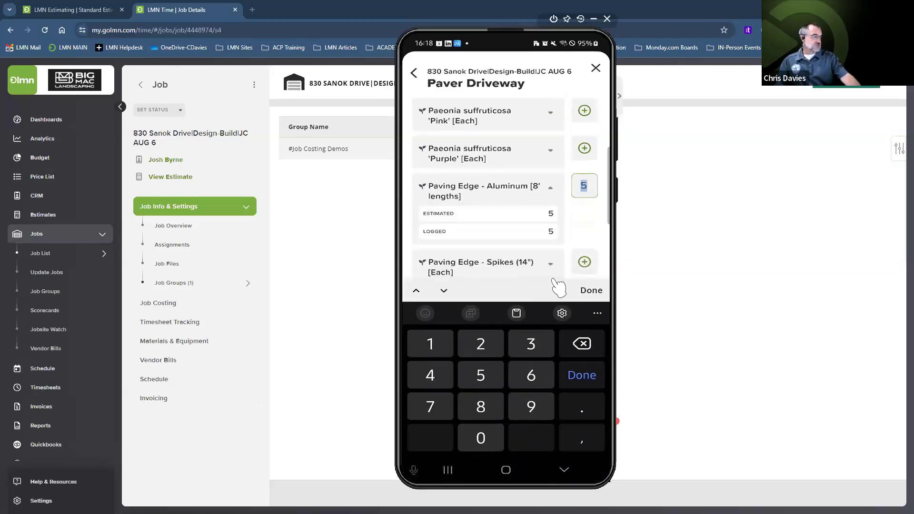
click(488, 347)
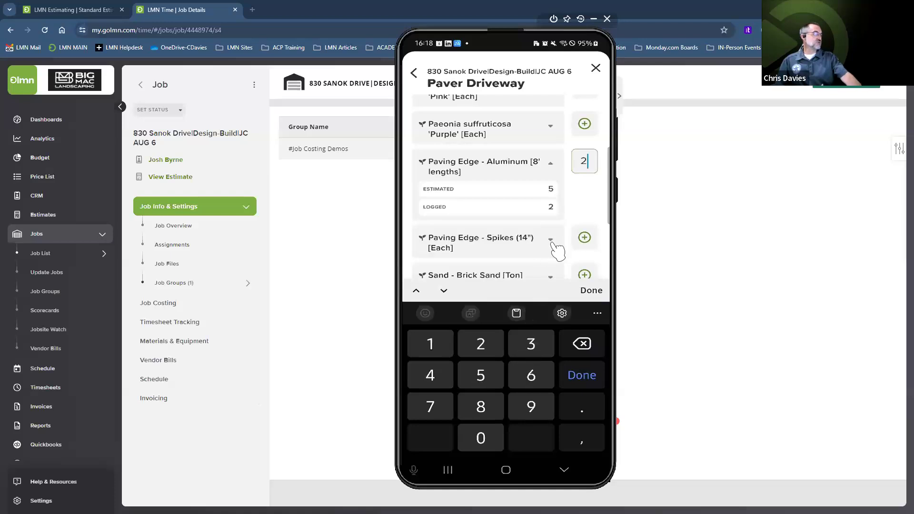
click(585, 237)
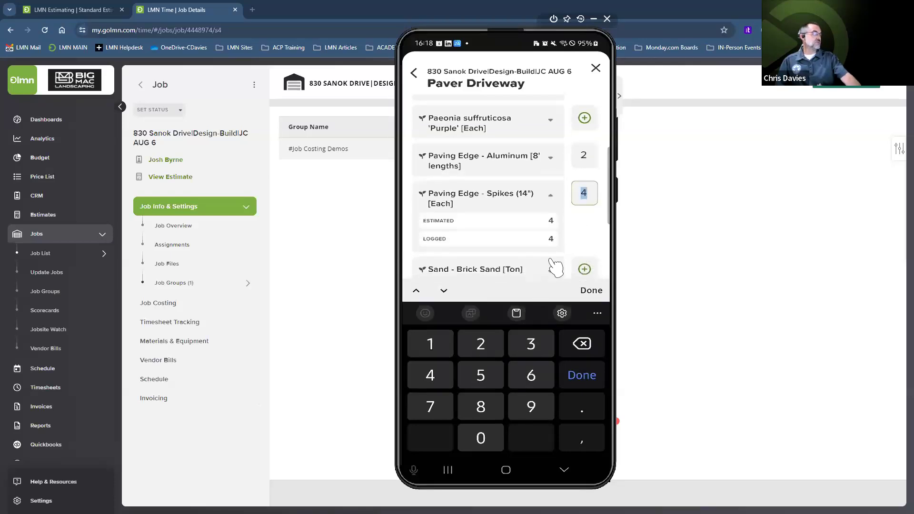
click(533, 344)
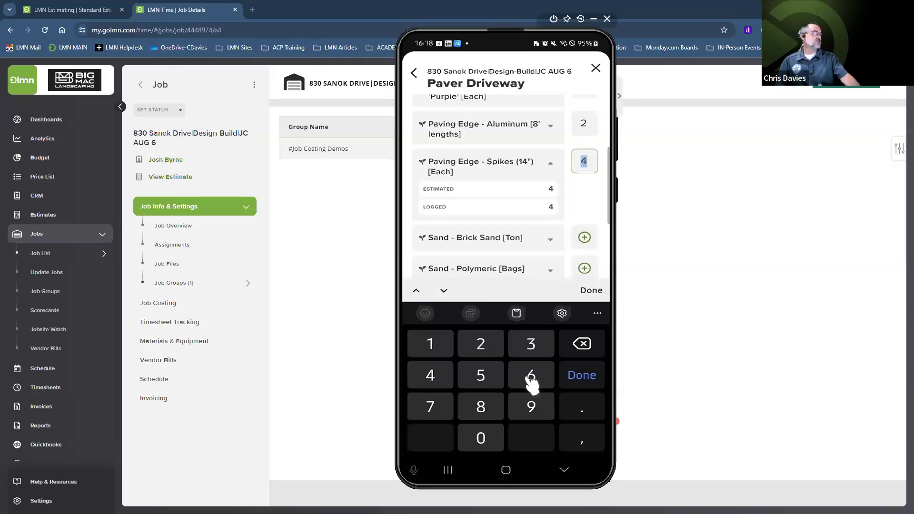
click(594, 291)
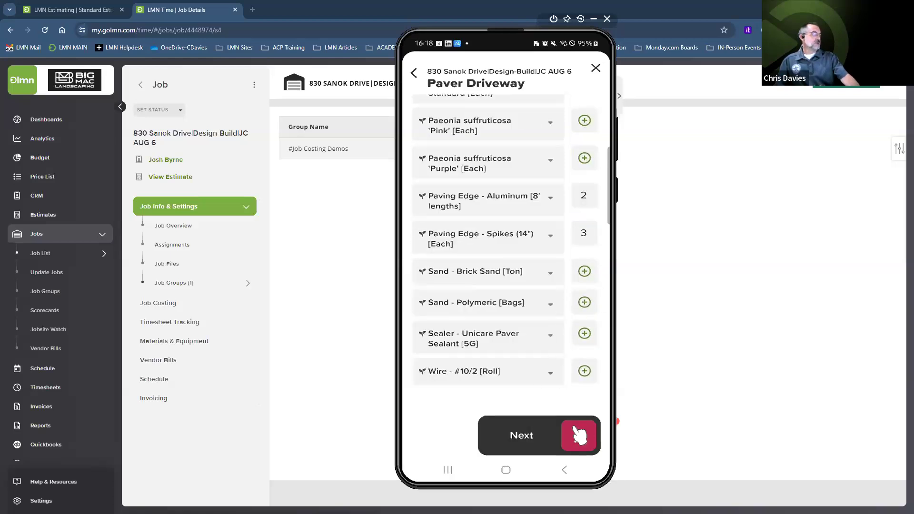
click(577, 430)
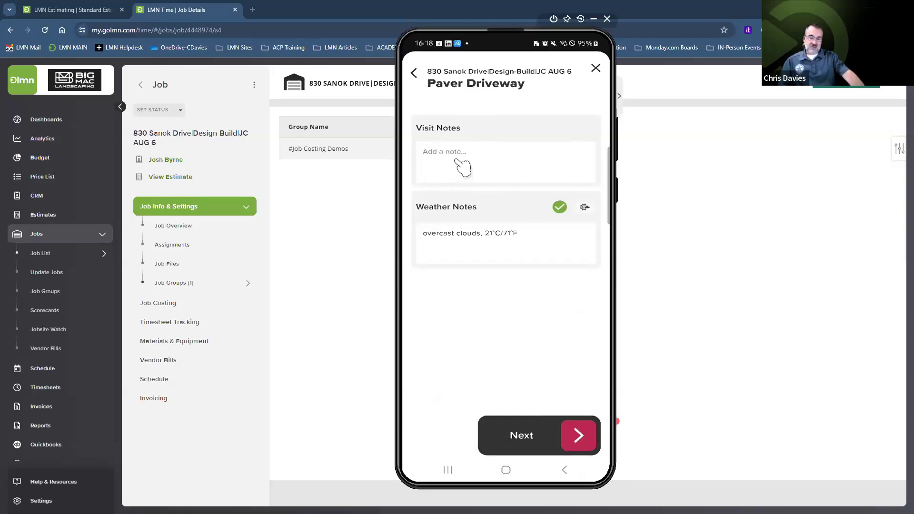
Step: Skip notes and photos and end the Paver Driveway task at 3:00 PM
click(580, 435)
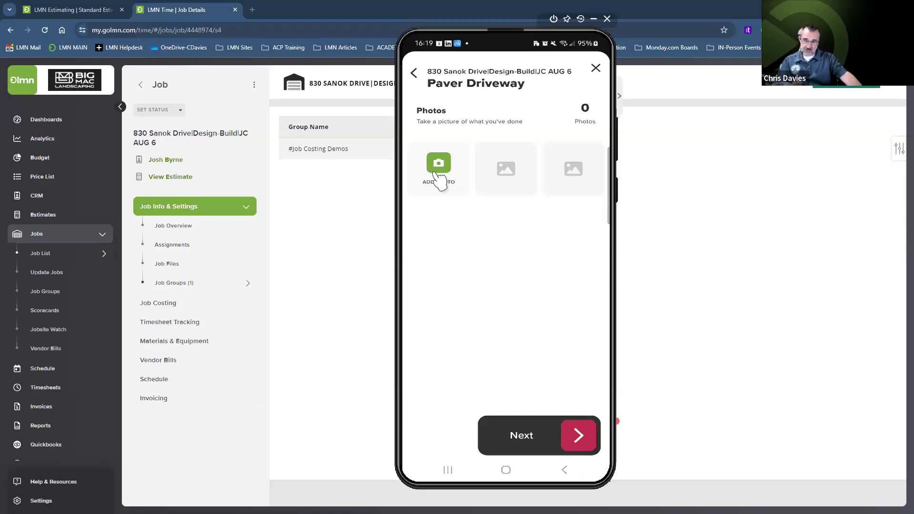
click(580, 436)
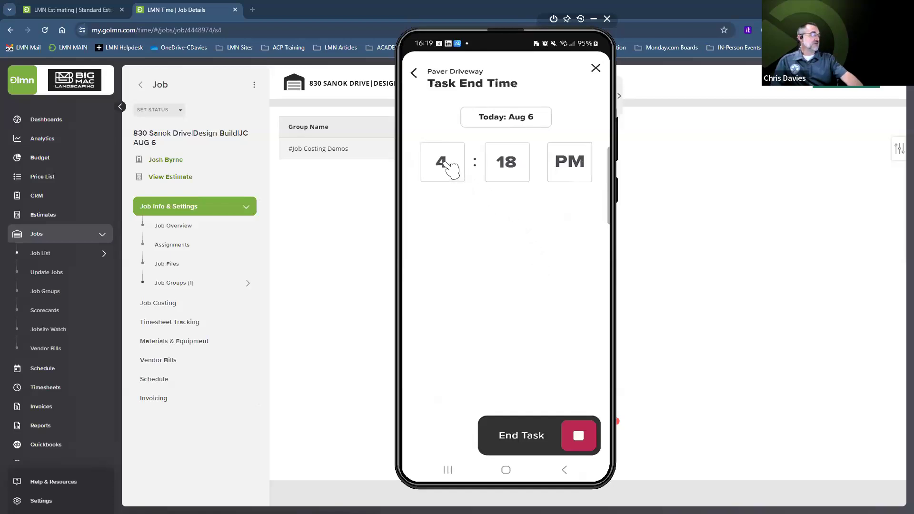
click(450, 169)
click(531, 344)
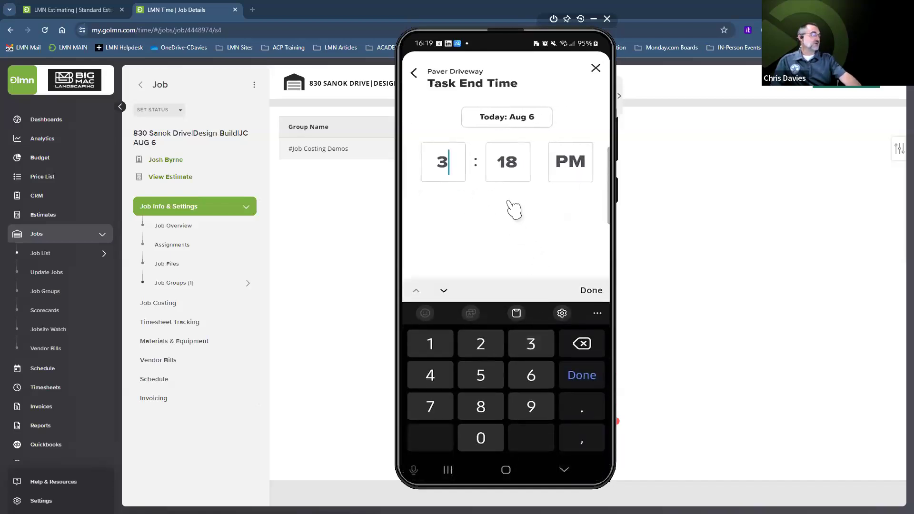
click(514, 177)
click(481, 438)
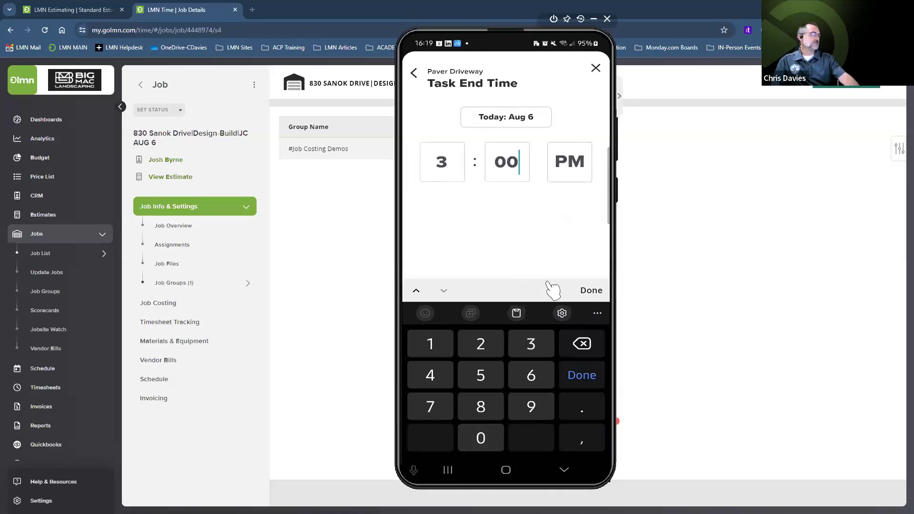
click(592, 291)
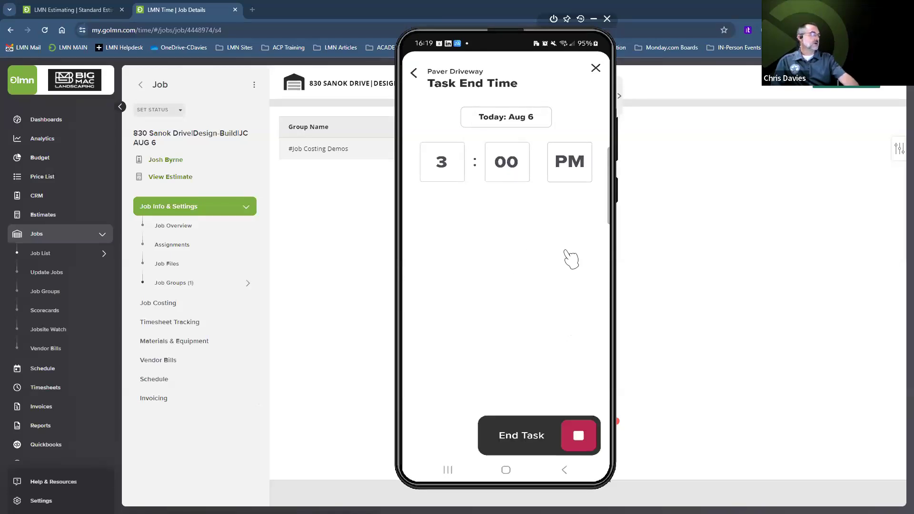
click(579, 434)
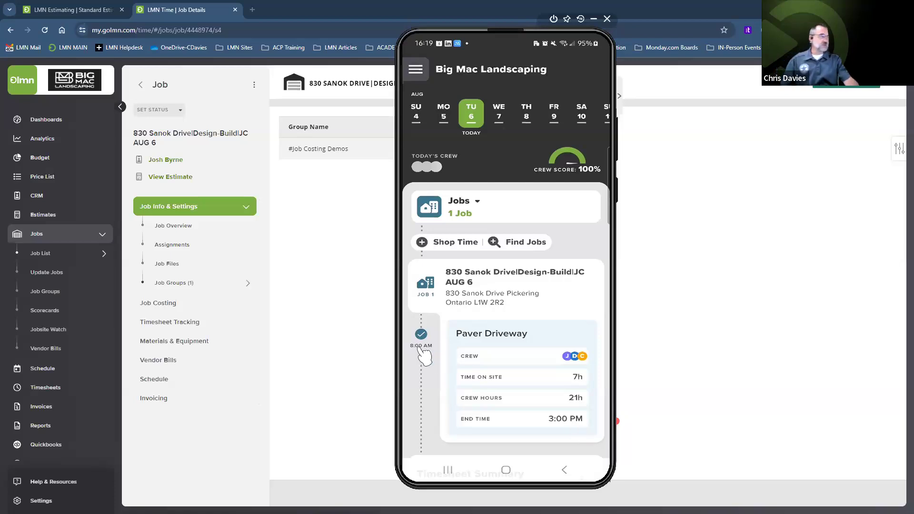
click(729, 351)
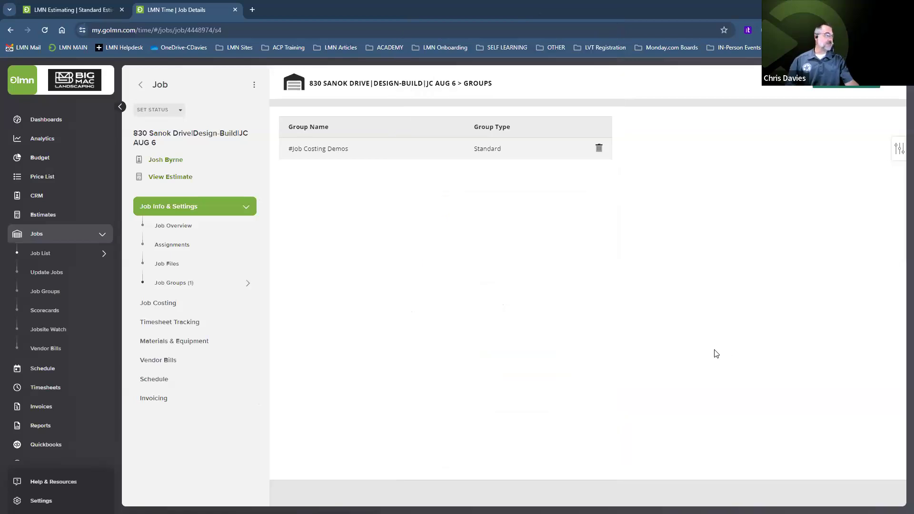
click(159, 304)
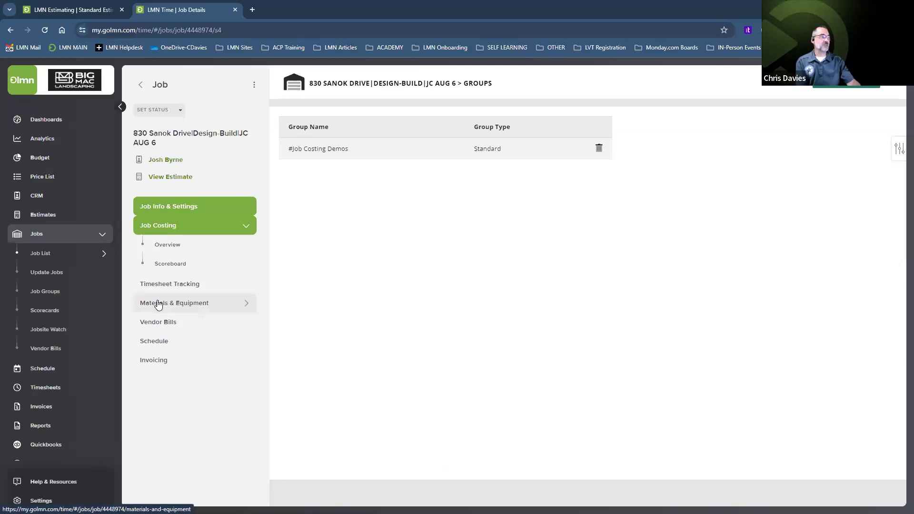
click(165, 267)
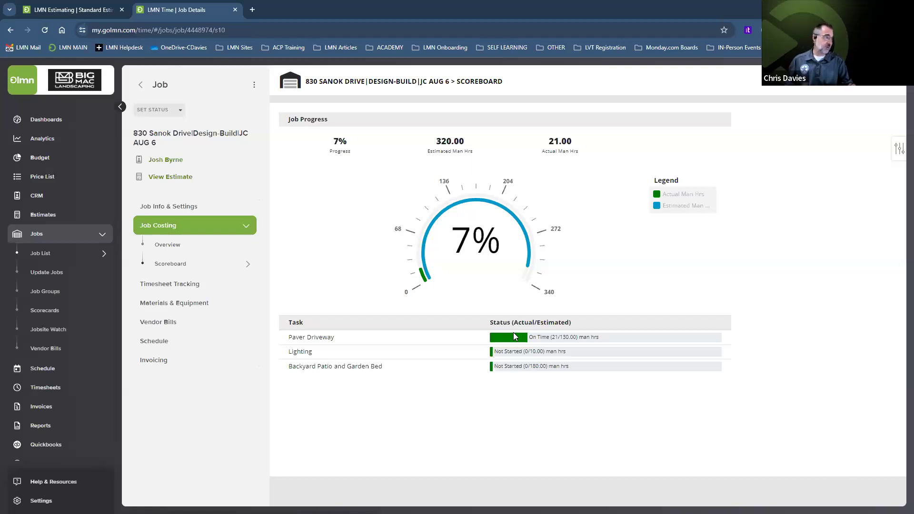
click(168, 246)
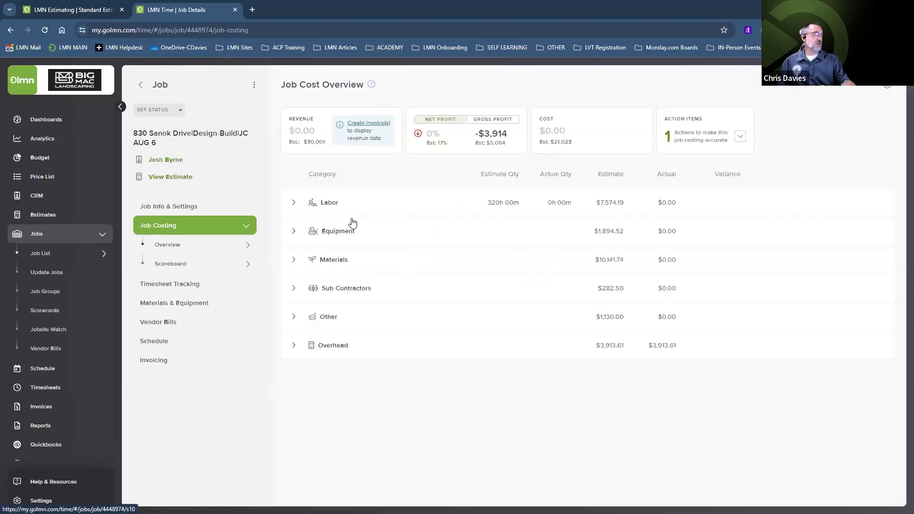
Step: Expand Labor into Paver Driveway, Lighting and Backyard Patio items, then switch to the mirrored crew app
click(294, 203)
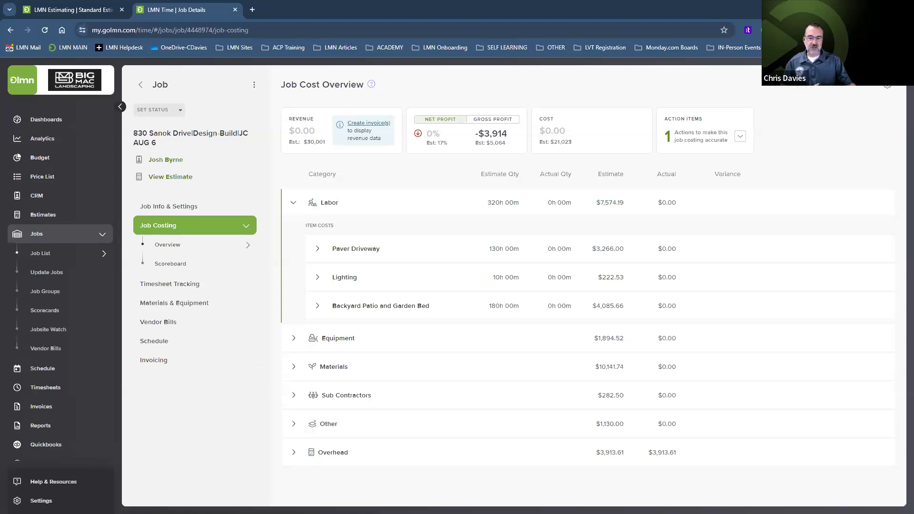
key(alt+Tab)
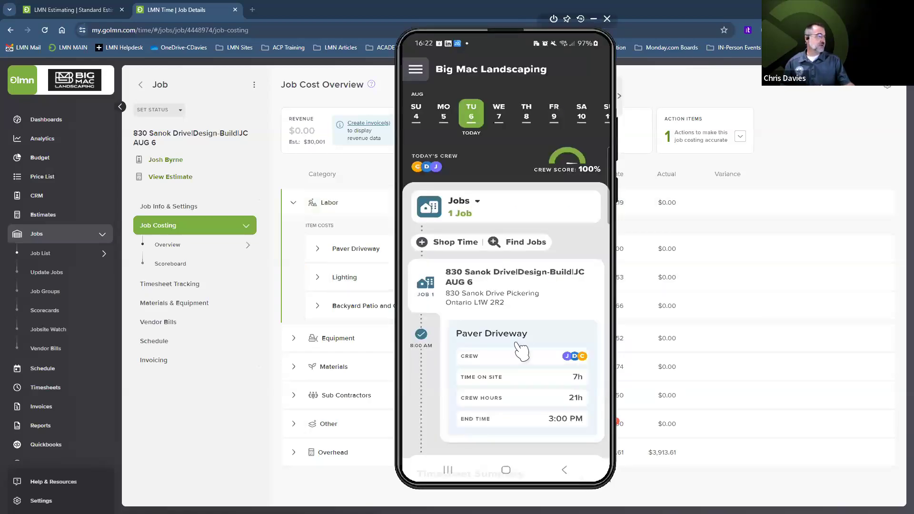
Step: Submit today's 21-hour crew timesheet with No for lunch, then return to job costing
drag(527, 384, 535, 229)
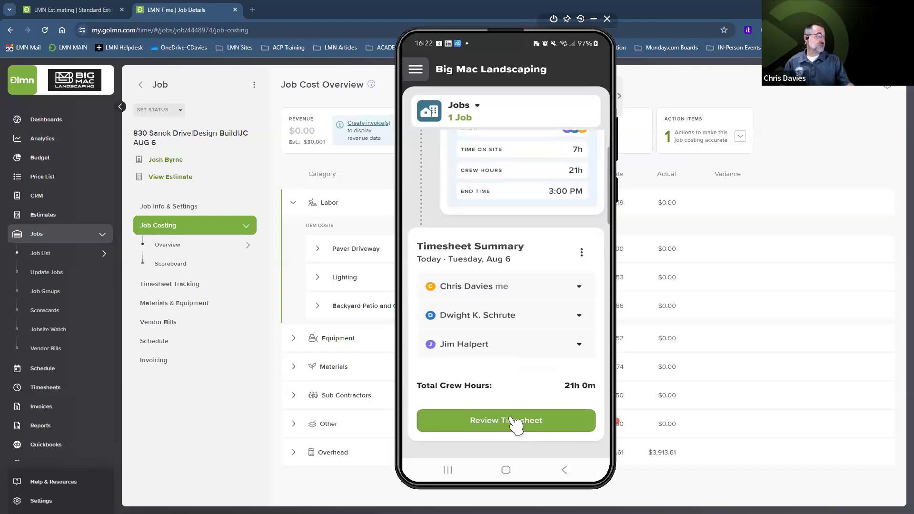
click(516, 423)
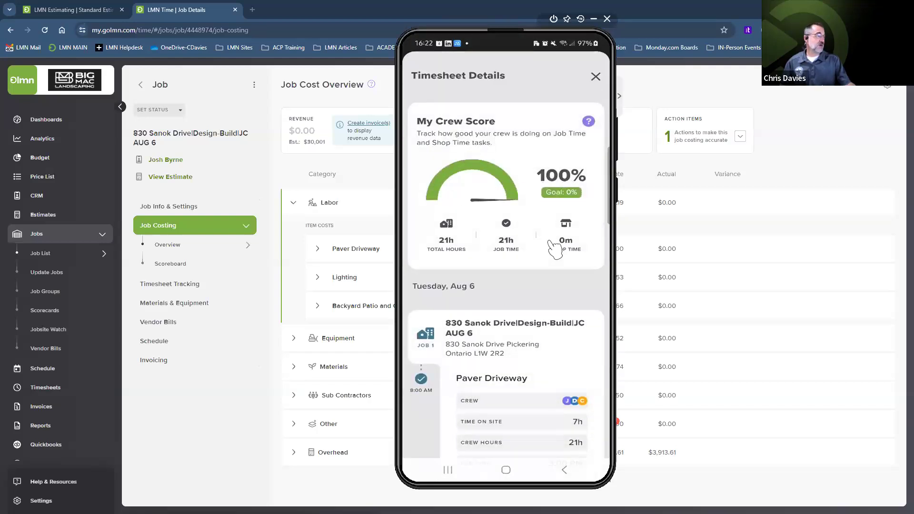
drag(552, 360, 549, 236)
drag(531, 361, 527, 224)
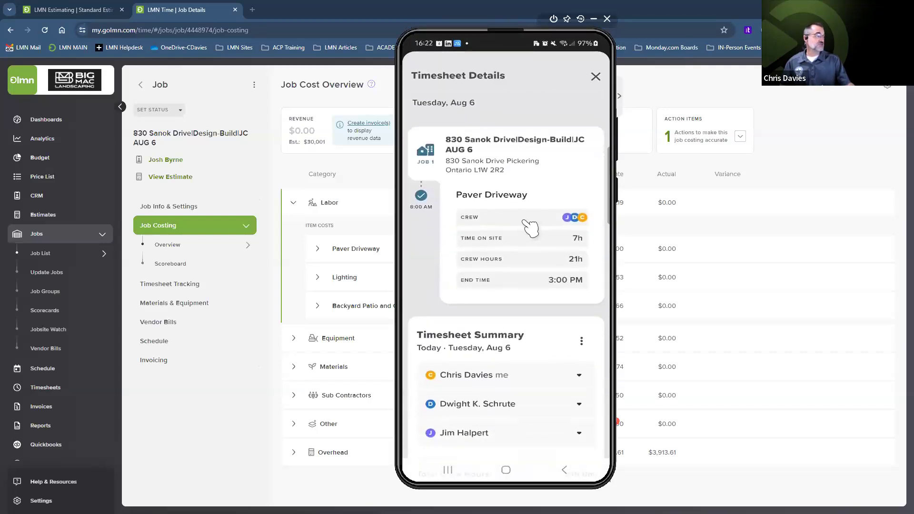
drag(550, 146, 542, 202)
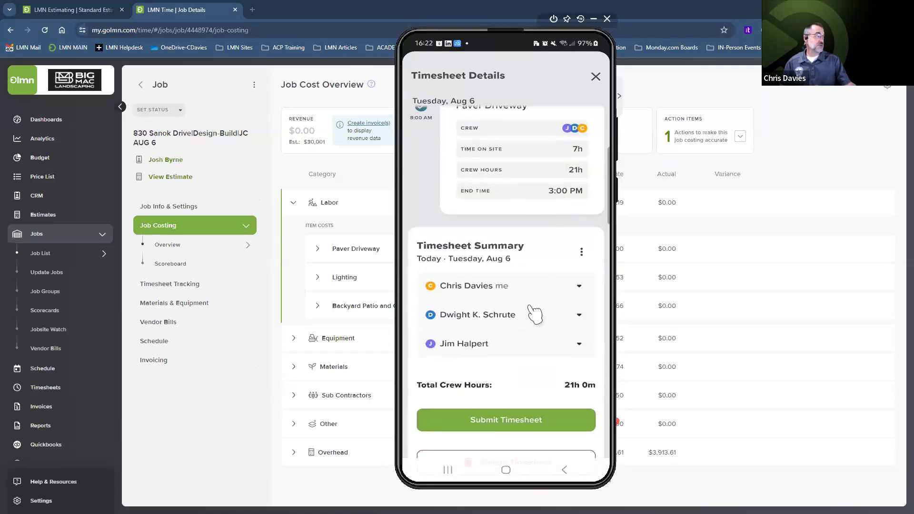
click(506, 420)
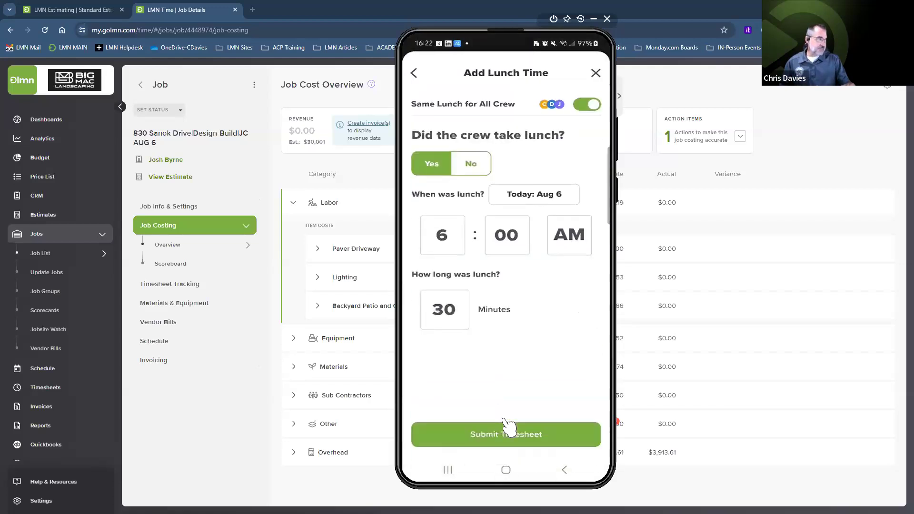
click(471, 163)
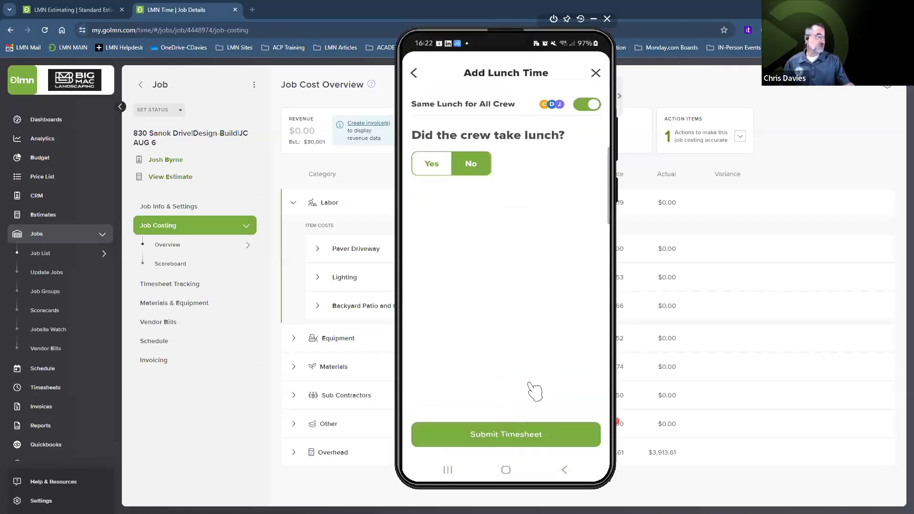
click(523, 436)
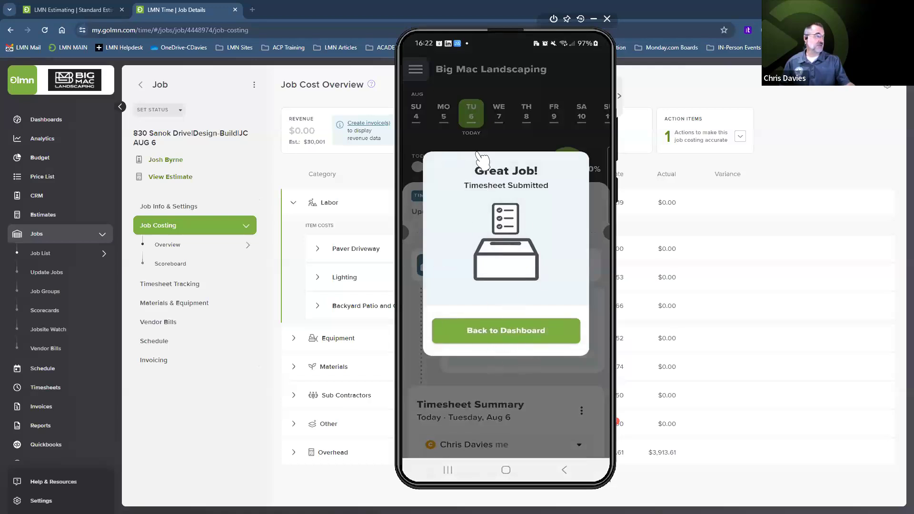
click(696, 81)
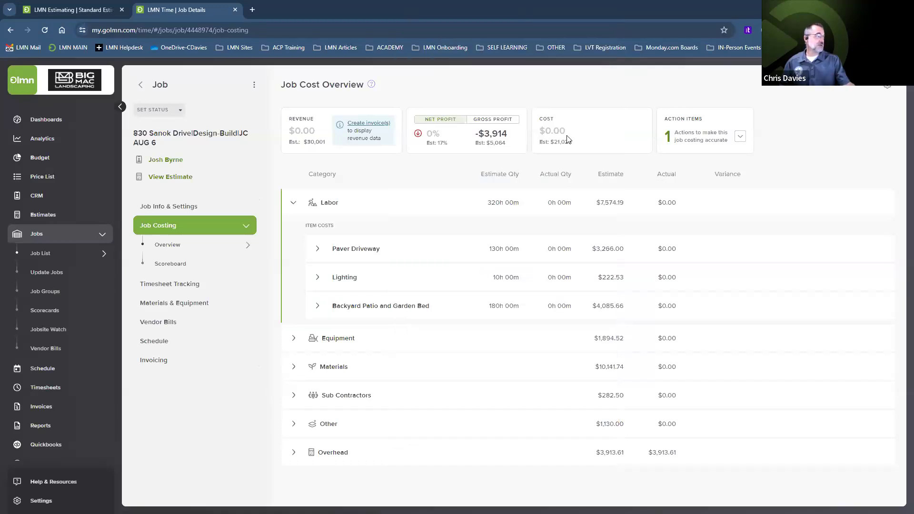
Step: Reload the Job Cost Overview so Labor shows 21h at $485.73 and total cost $550
click(45, 30)
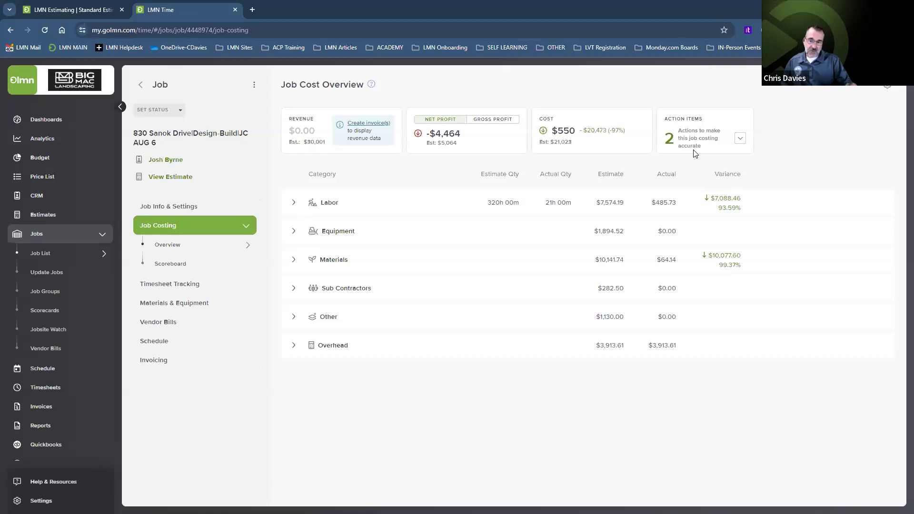
Step: Review the two missing-wage-cost action items, then go to Settings > Manage Users & Staff
click(741, 141)
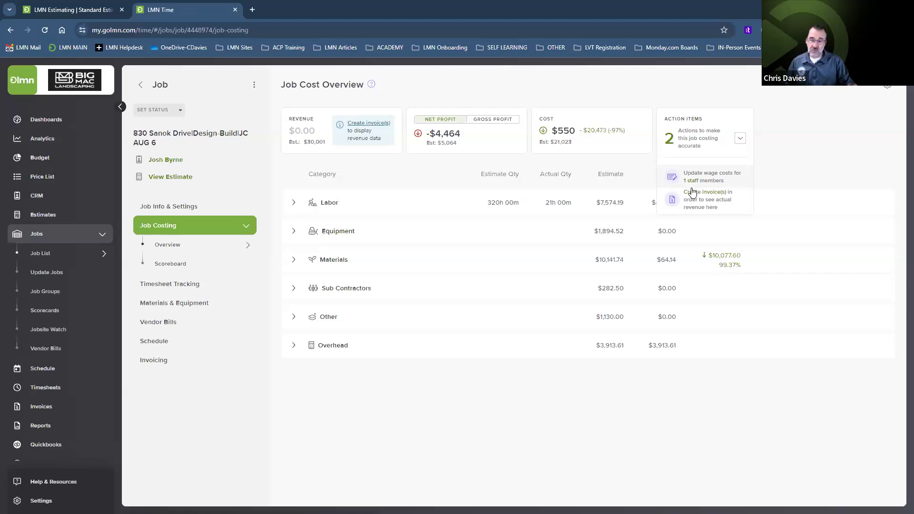
click(823, 165)
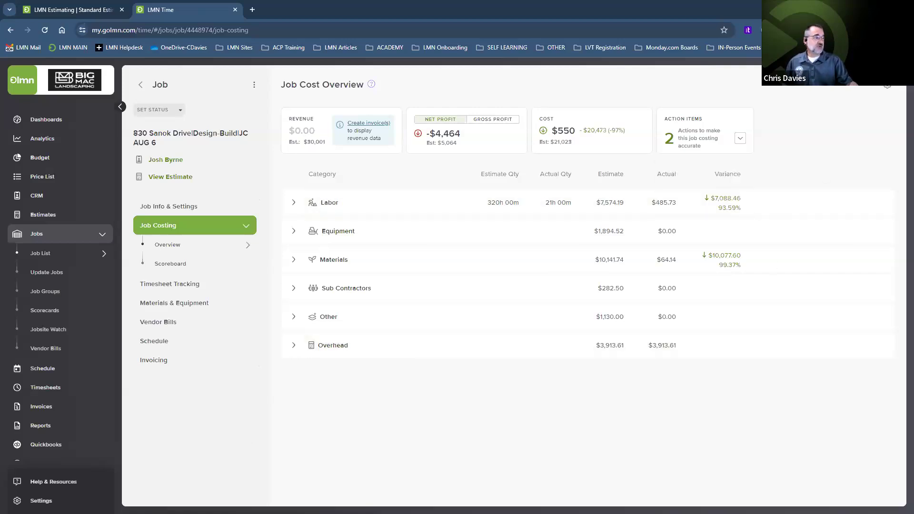
click(41, 501)
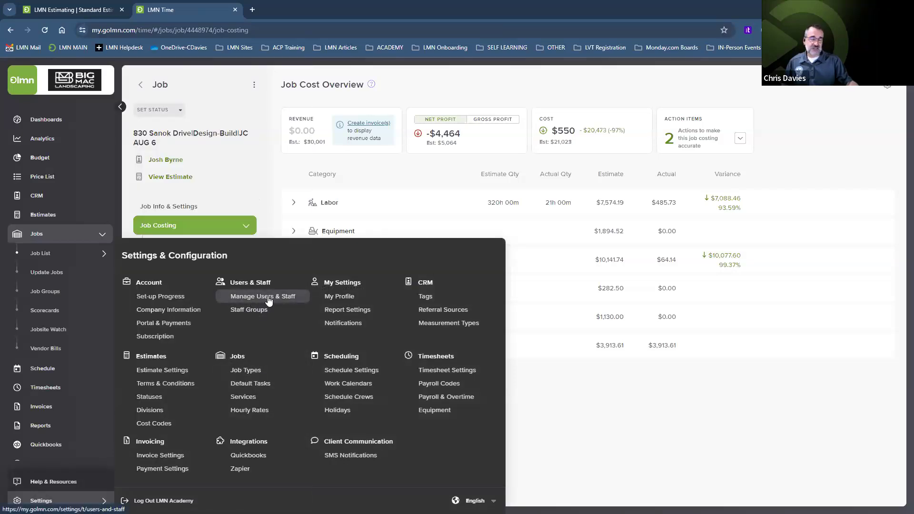
click(269, 301)
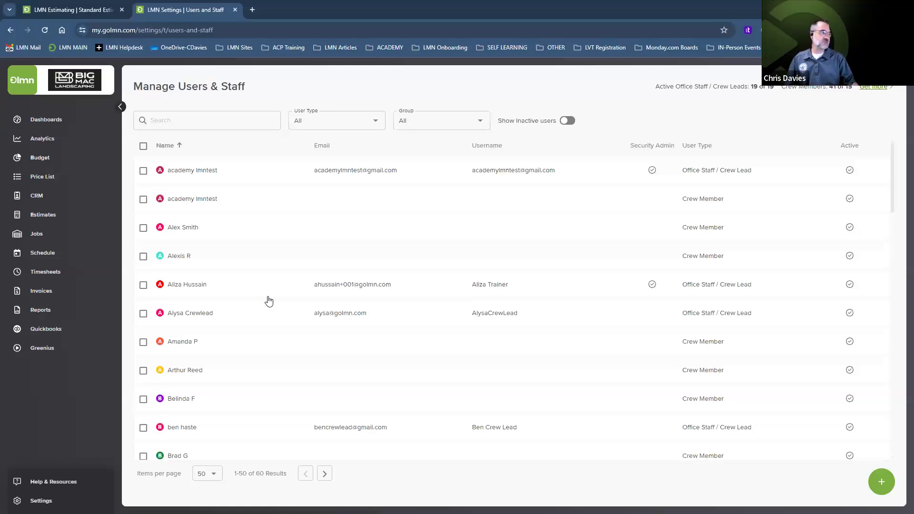
Step: Check a staff member's wage costs, a $44.84 hourly rate, and return to the staff list
scroll(242, 273, down, 3)
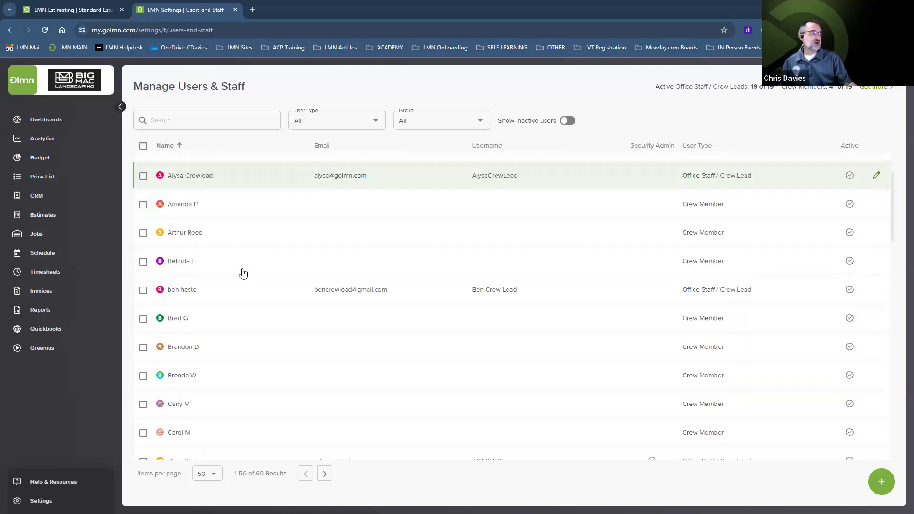
scroll(243, 272, down, 3)
click(198, 316)
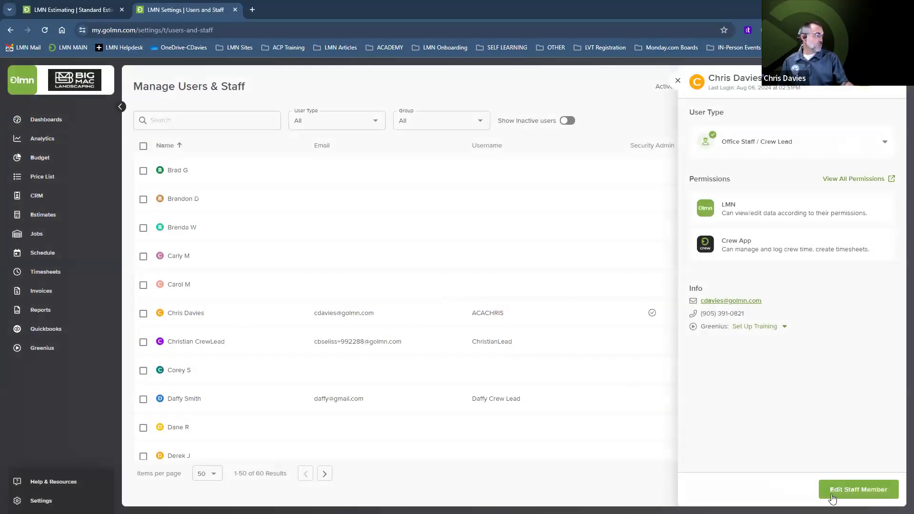
click(857, 494)
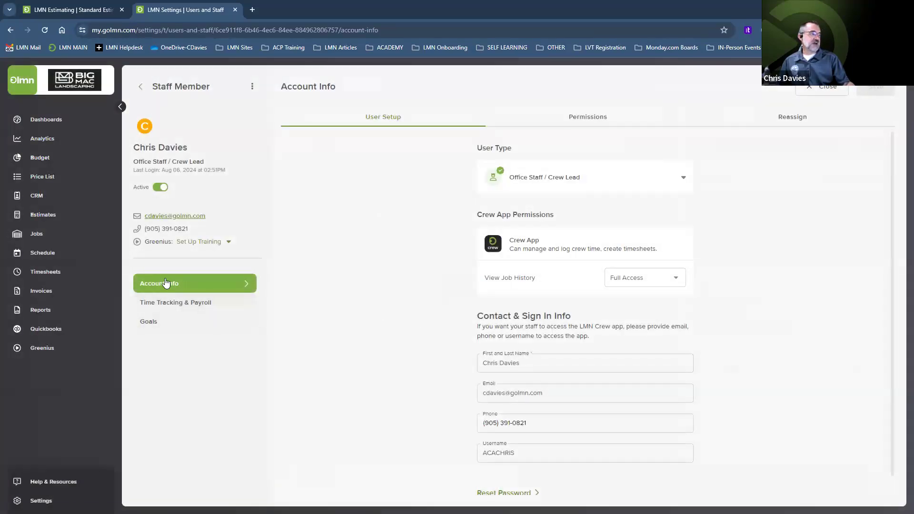
click(185, 306)
click(431, 118)
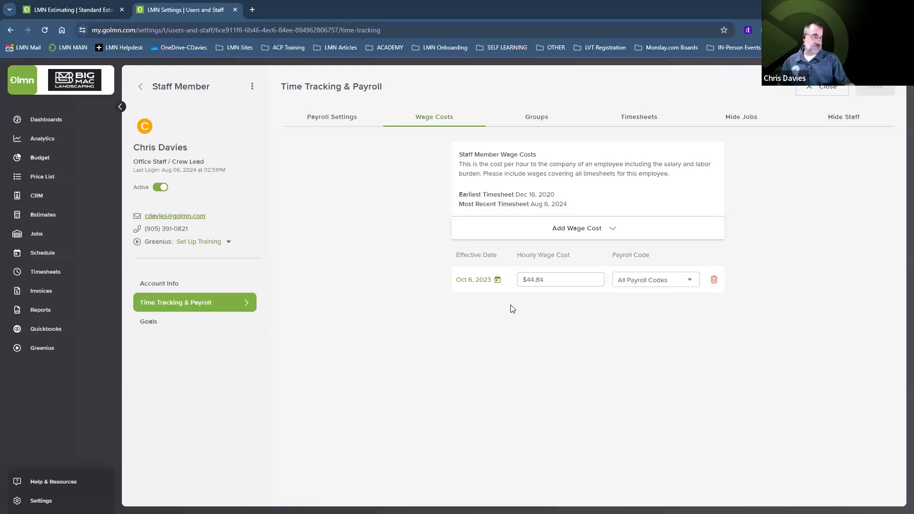
click(544, 280)
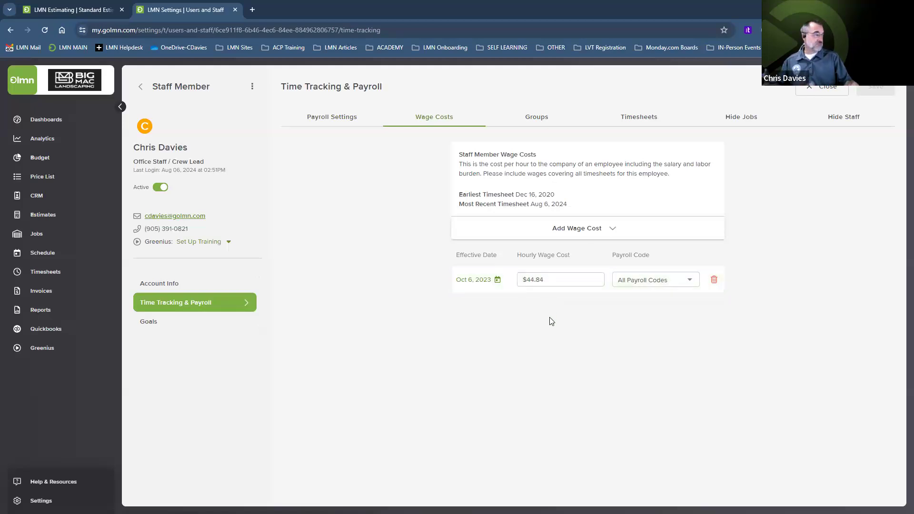
click(141, 87)
Step: Check a crew member's wage costs ($24.55 hourly from Apr 6, 2022, Field Wages-Reg) and return
scroll(235, 270, down, 5)
scroll(236, 269, down, 3)
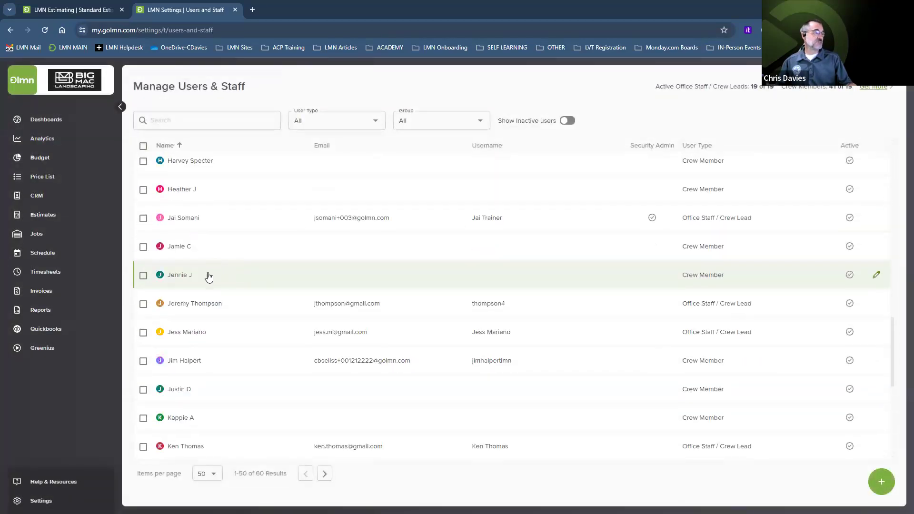
click(188, 362)
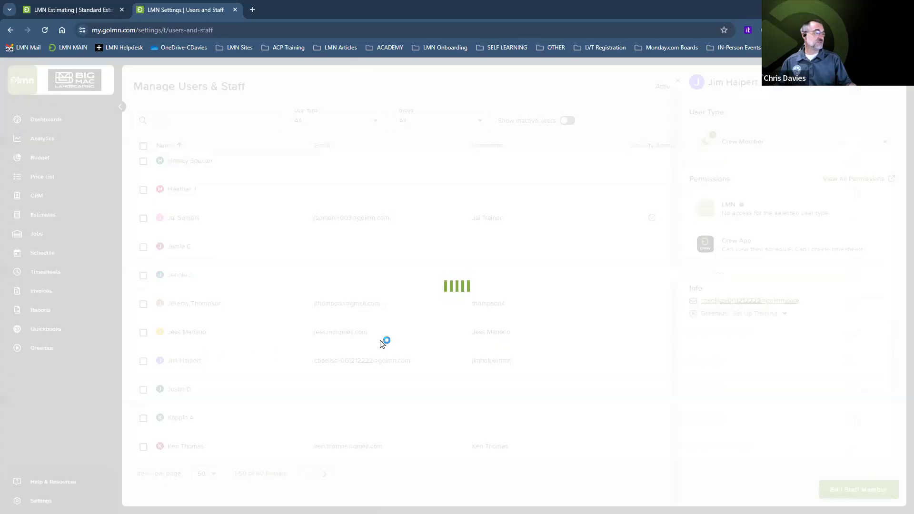
click(852, 491)
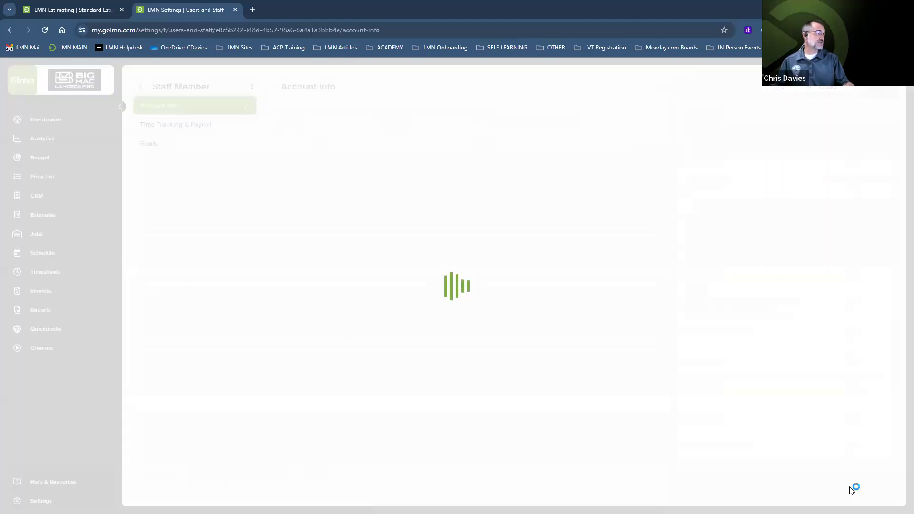
click(180, 281)
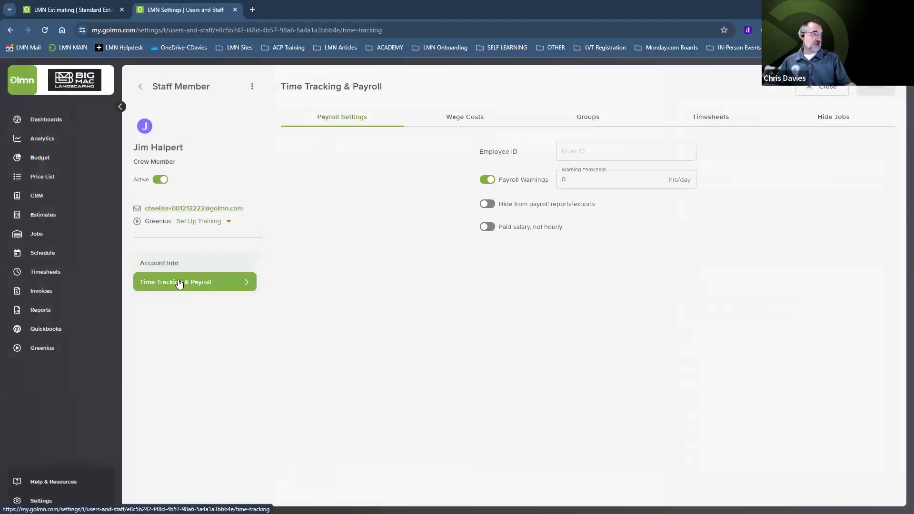
click(455, 118)
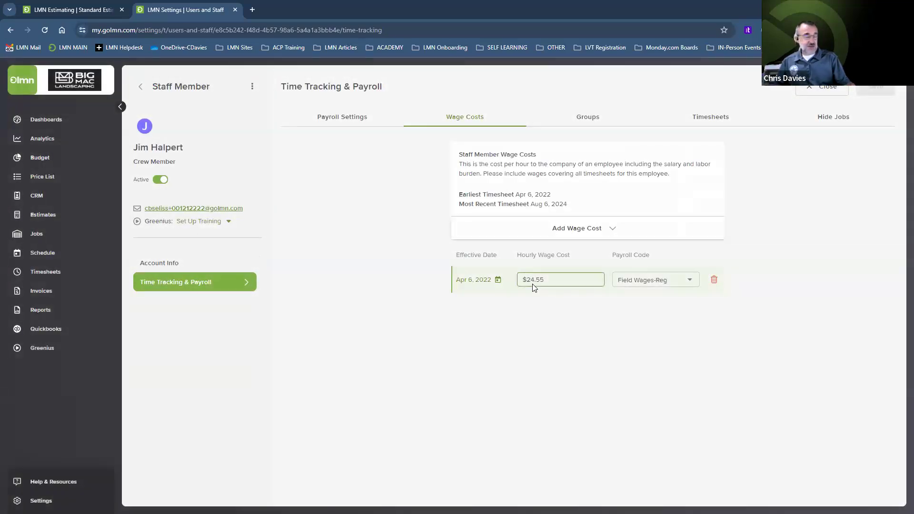
click(140, 86)
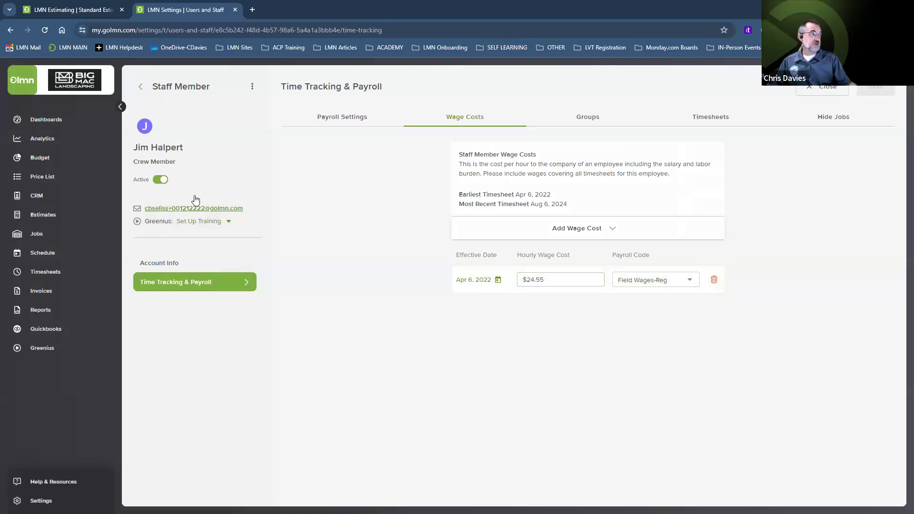
Step: Open another crew member's Wage Costs under Time Tracking & Payroll, finding none recorded
scroll(190, 305, down, 8)
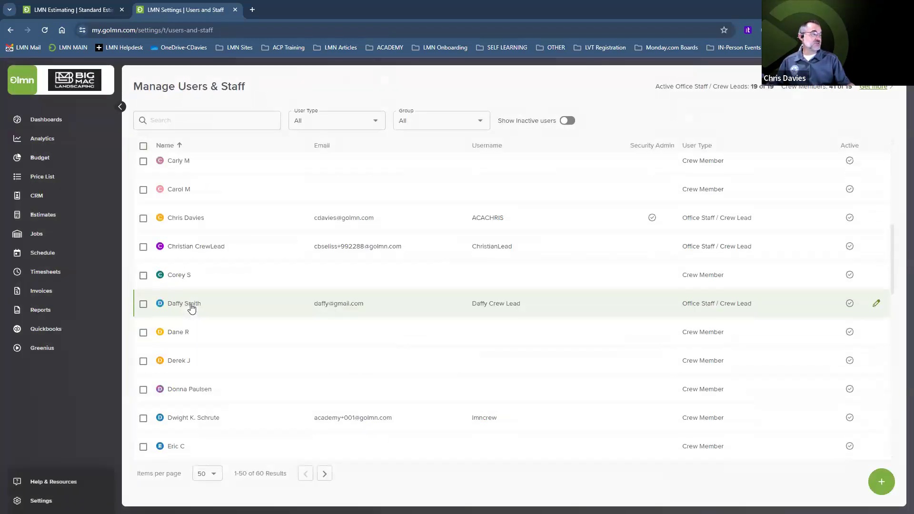
click(182, 420)
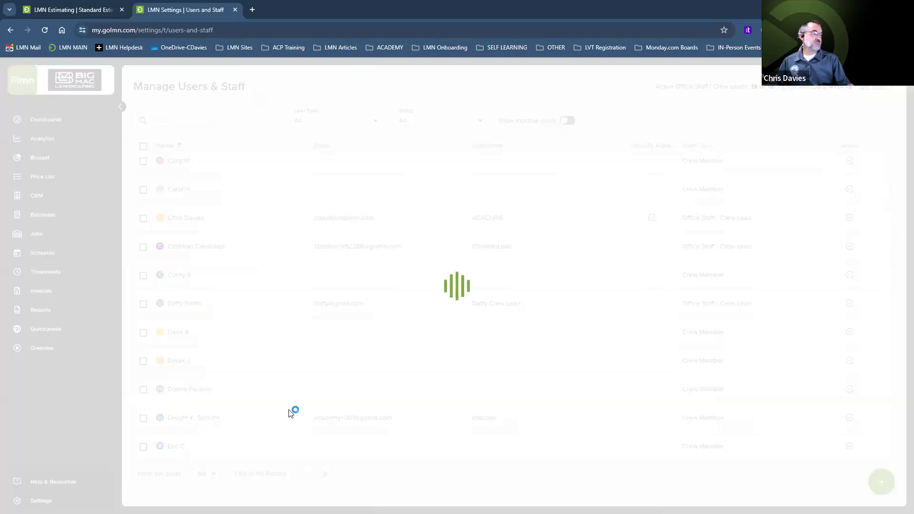
click(855, 490)
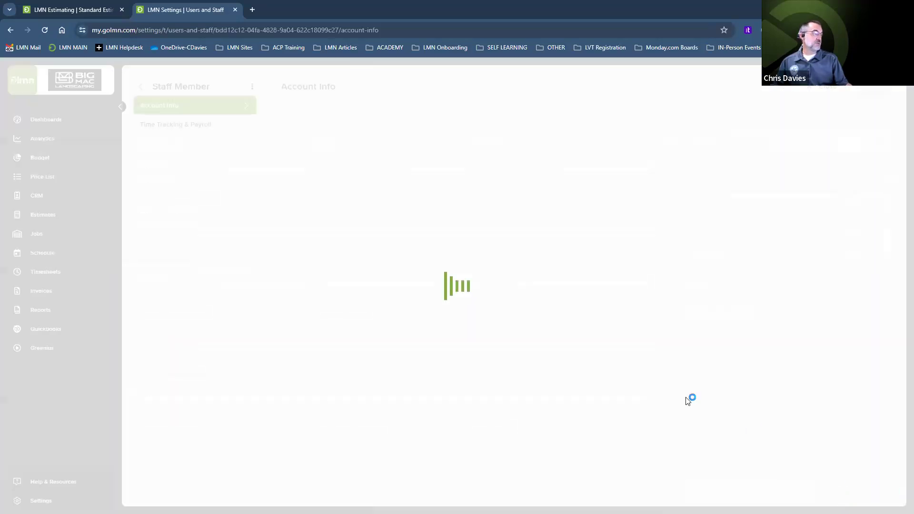
click(190, 282)
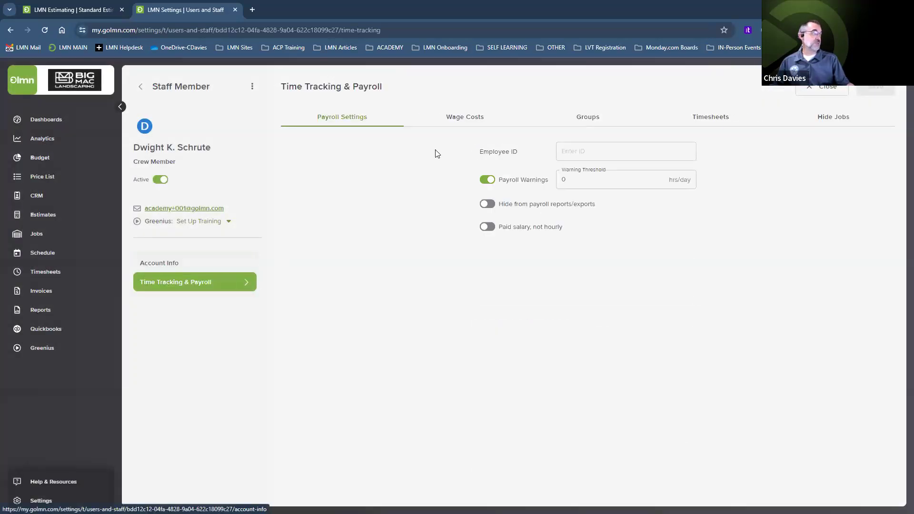
click(460, 119)
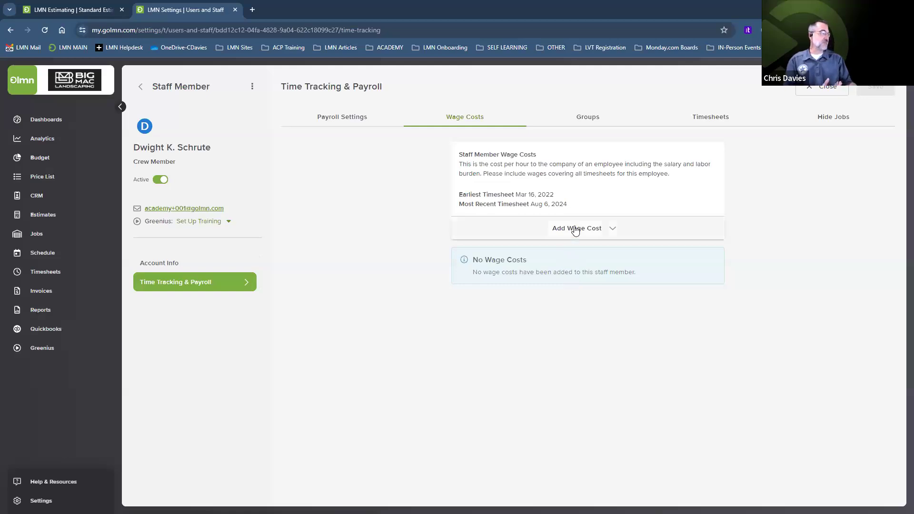
Step: Inspect the Add Wage Cost form ($20.00 hourly, 18.00% burden), then go to the Job List
click(575, 230)
click(562, 305)
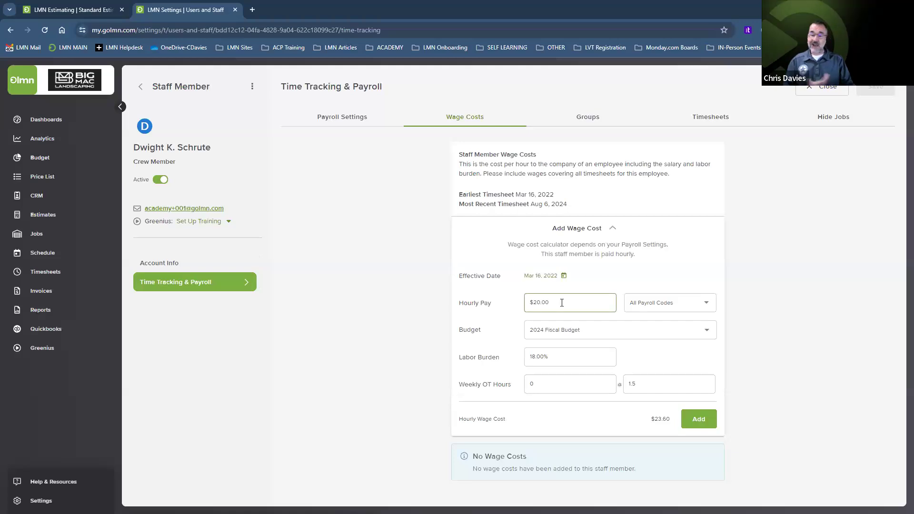
click(560, 358)
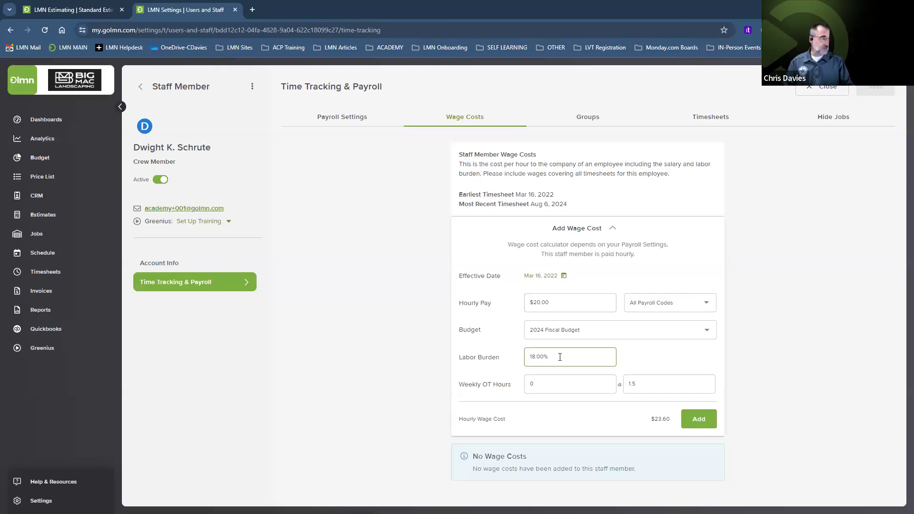
click(546, 386)
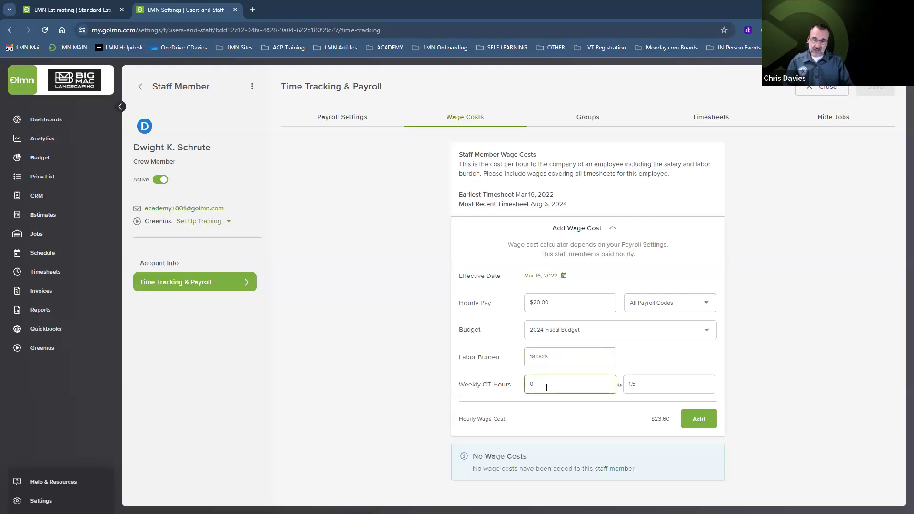
click(568, 422)
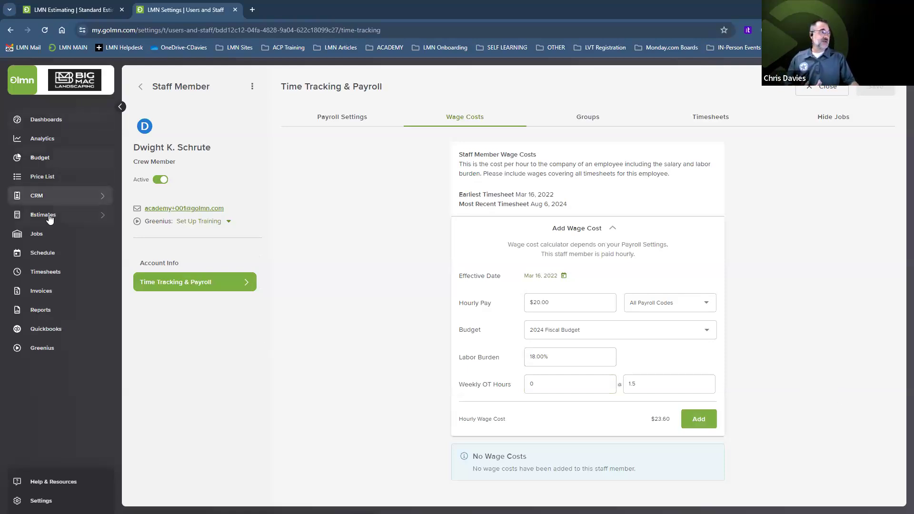
click(38, 235)
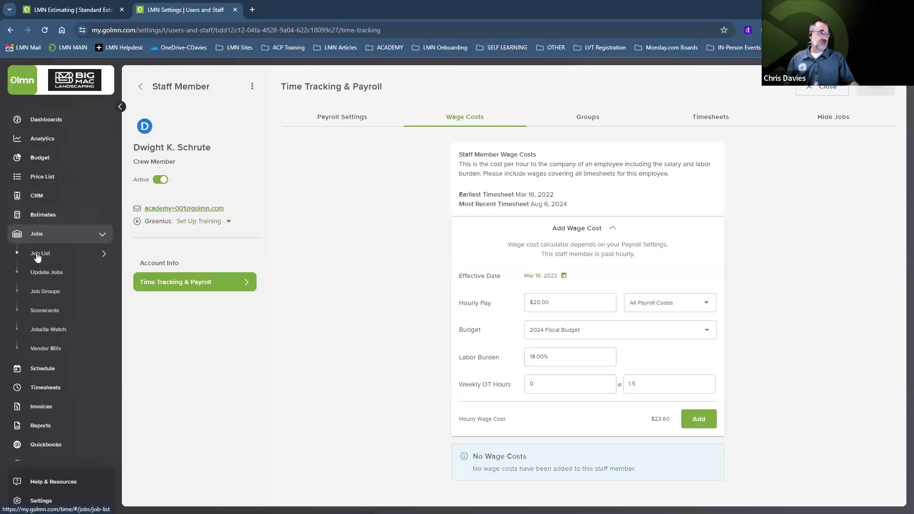
click(36, 253)
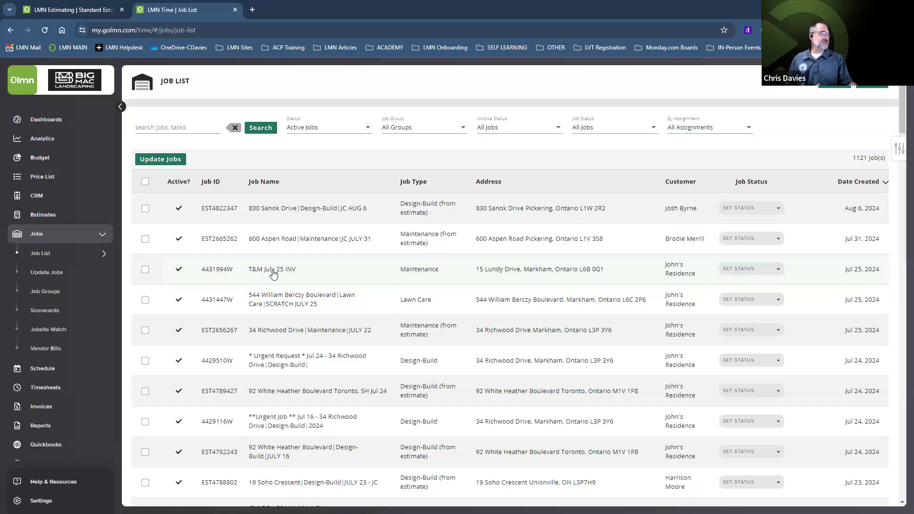
click(355, 211)
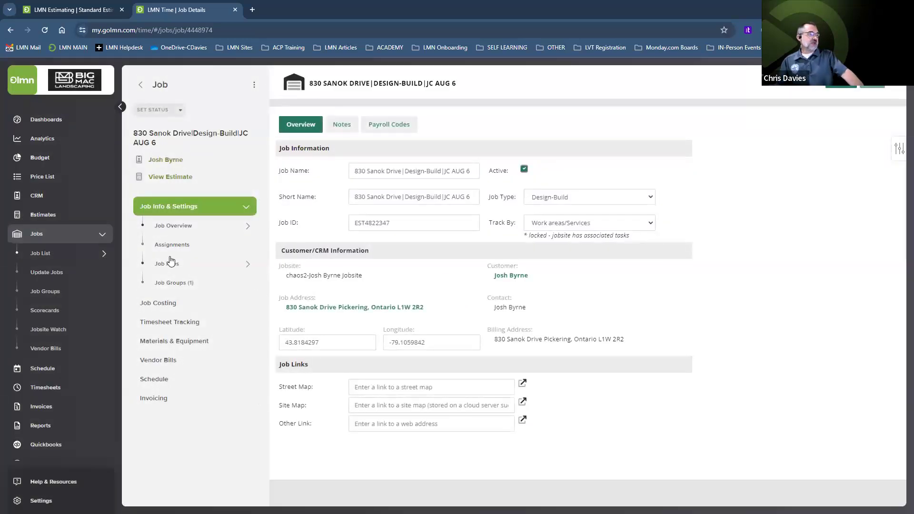
click(159, 303)
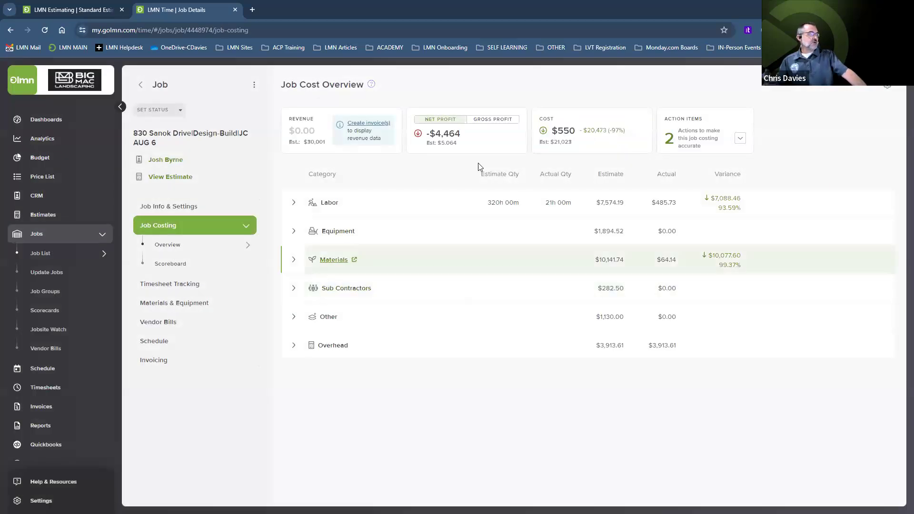
click(741, 141)
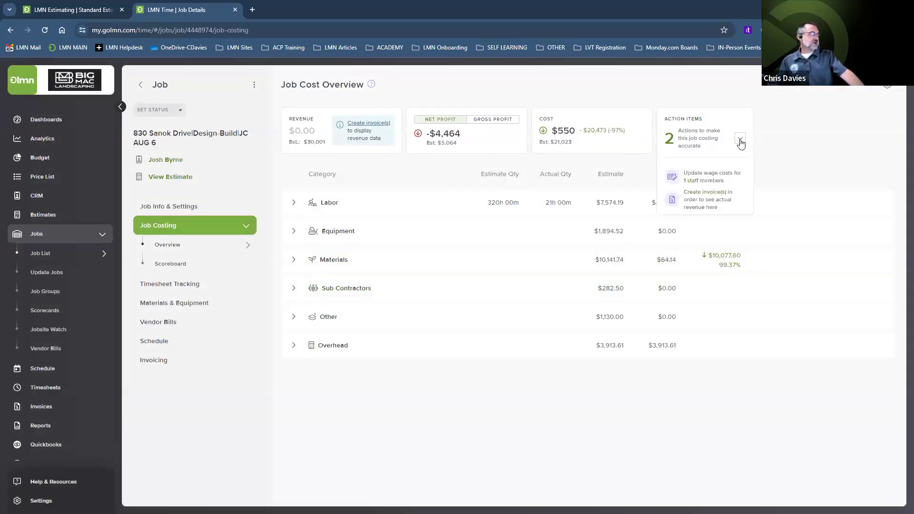
click(694, 184)
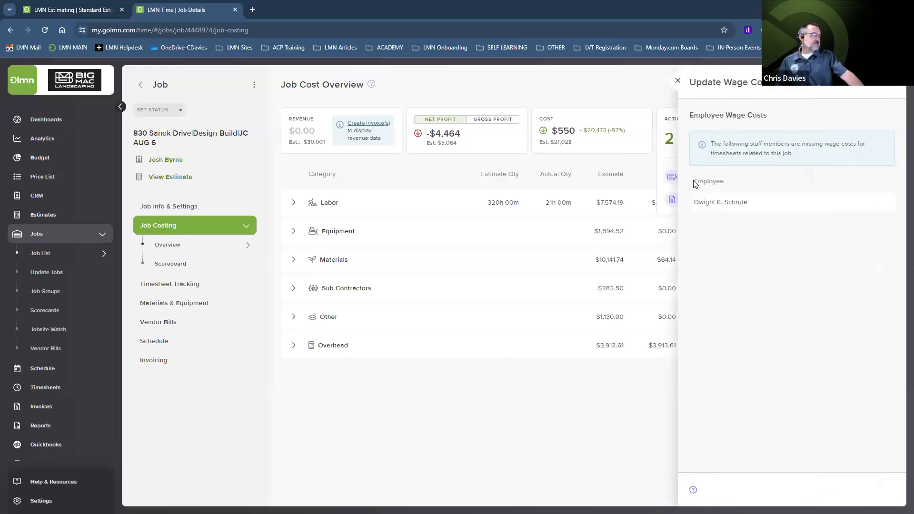
Step: Add the crew member's $18.50 hourly wage cost with 0 OT hours ($21.83) and save
click(754, 205)
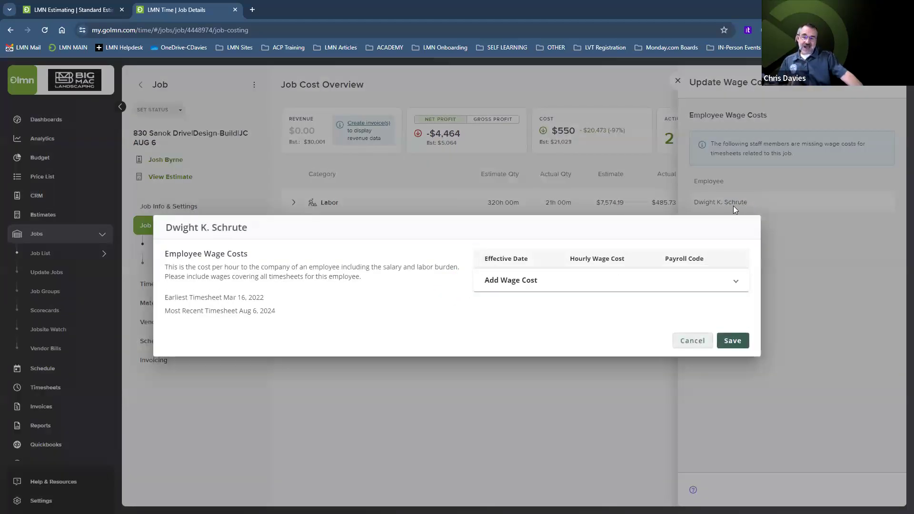
click(529, 280)
drag(577, 266, 523, 268)
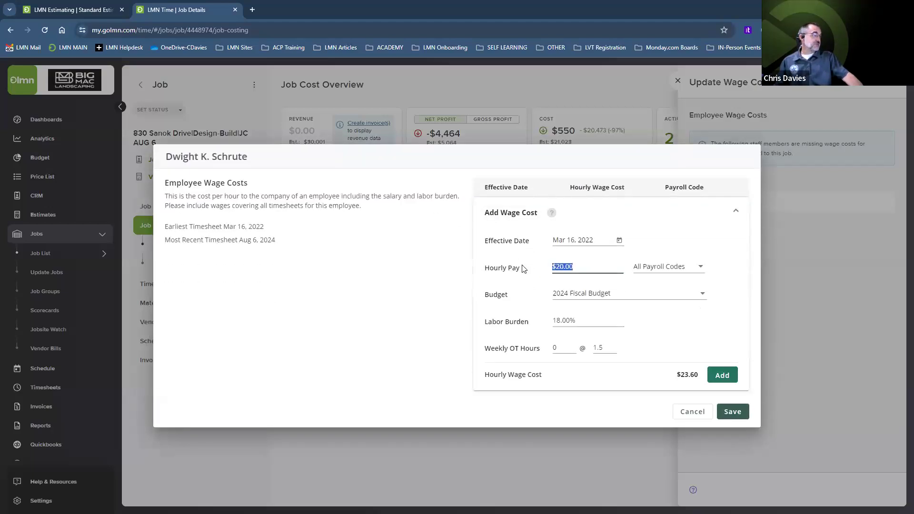
text(18.50)
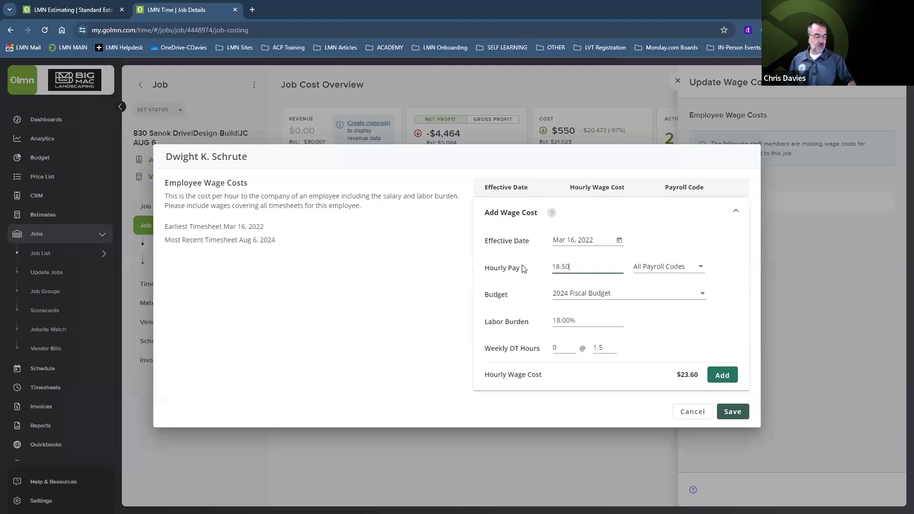
click(707, 241)
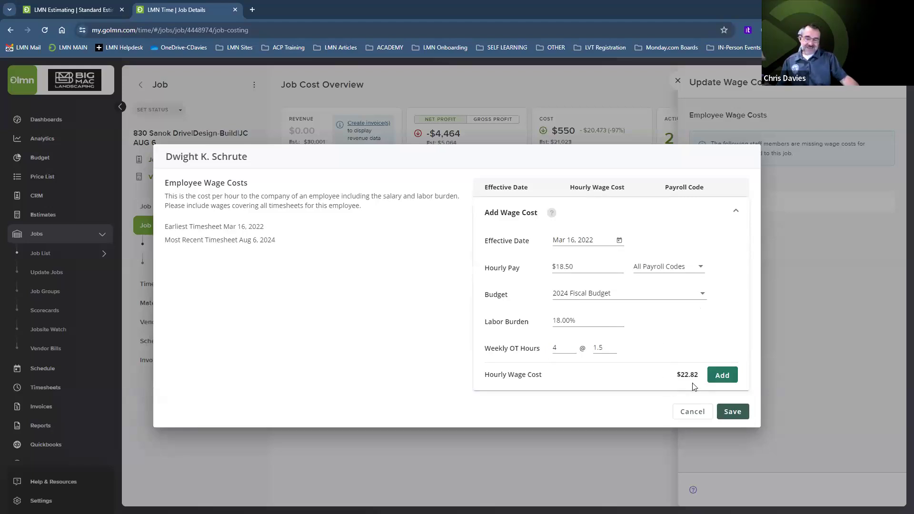
drag(558, 347, 543, 352)
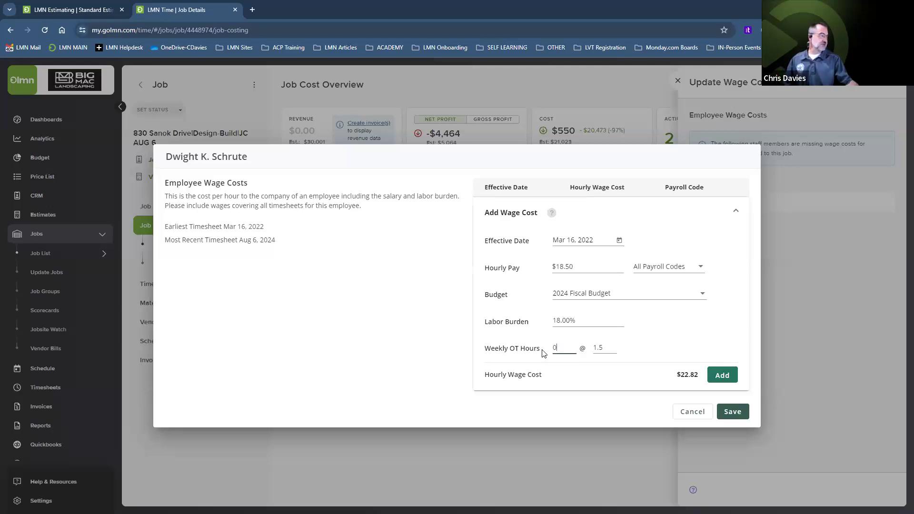
click(723, 376)
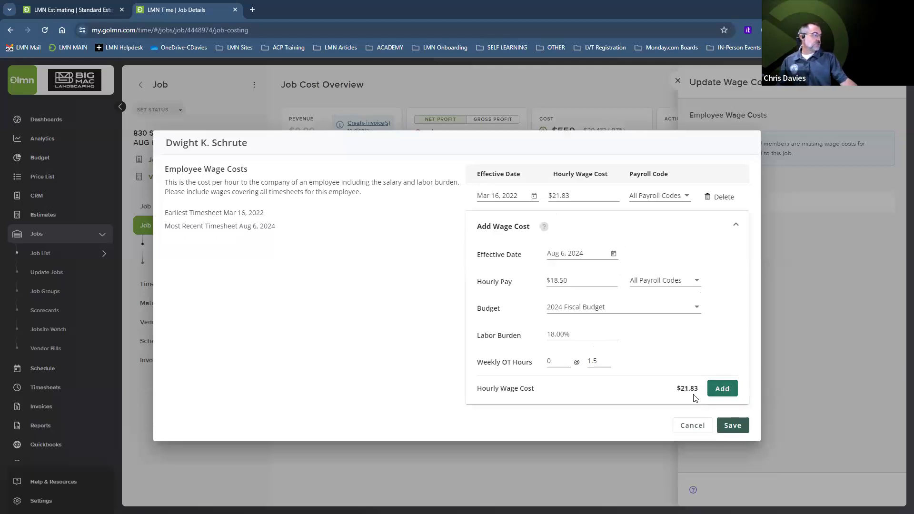
click(736, 426)
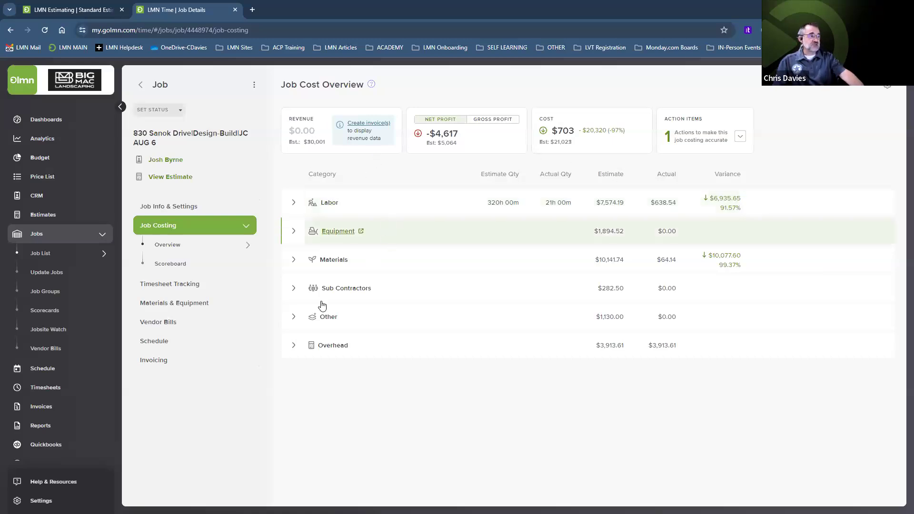
Step: Open the job's Invoice Schedule showing two $15,000.38 milestone invoices against $30,000.75
click(156, 362)
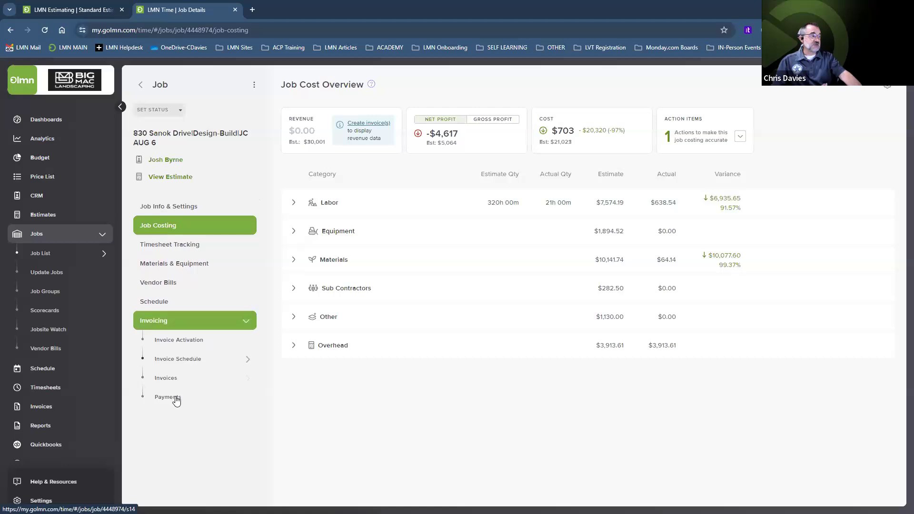
click(171, 362)
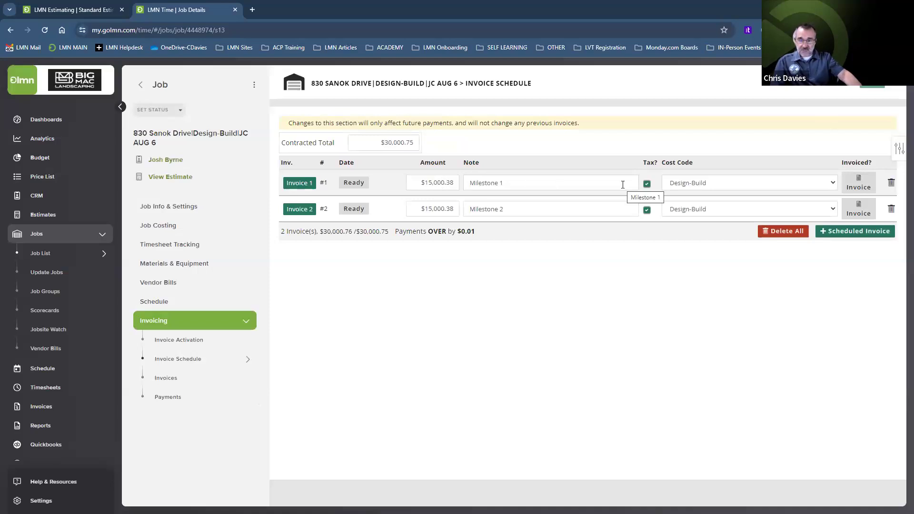
Step: Generate the Milestone 1 invoice, then reopen invoice INV-4265
click(861, 185)
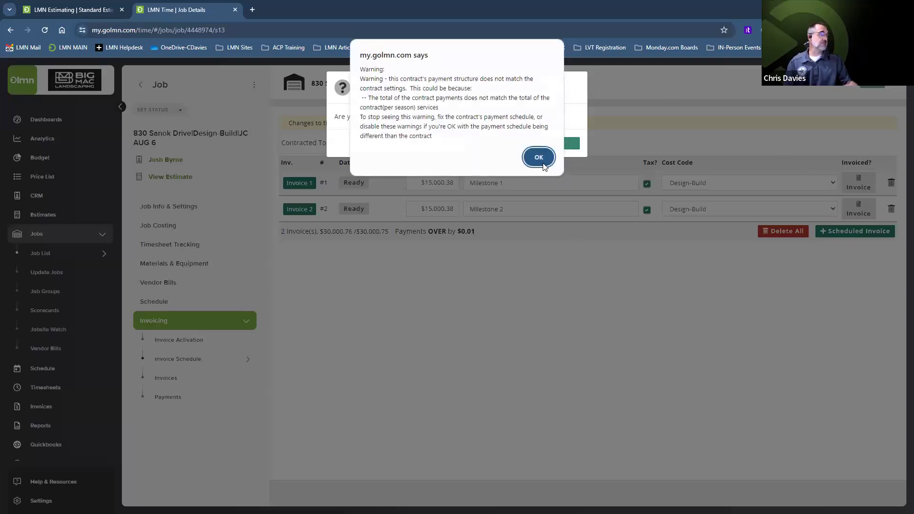
click(538, 159)
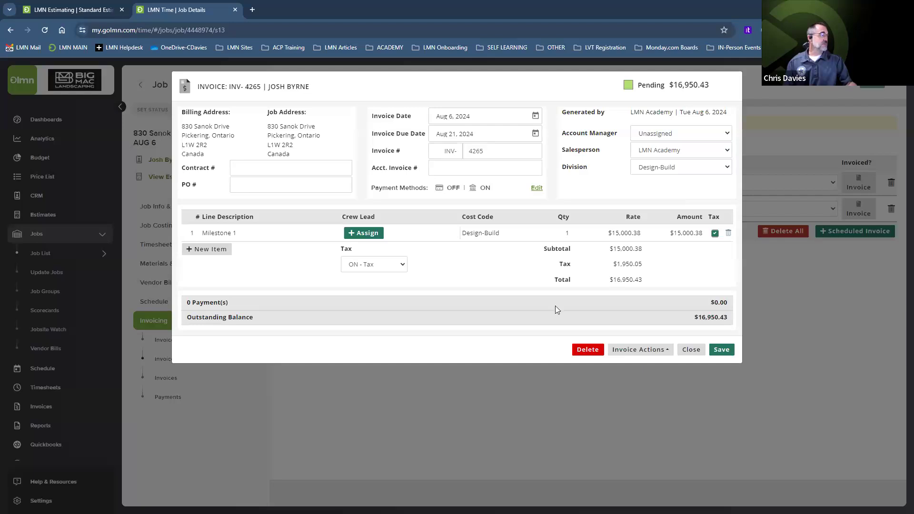
click(729, 233)
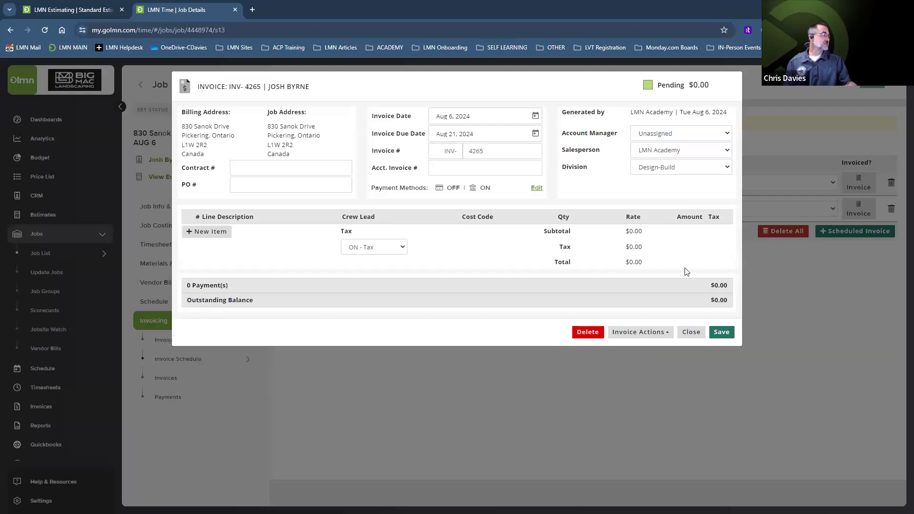
click(691, 332)
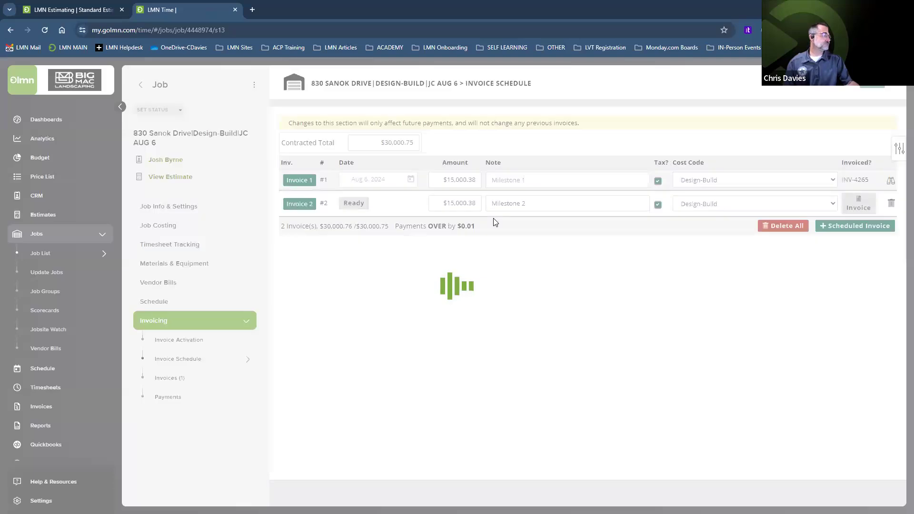
click(891, 182)
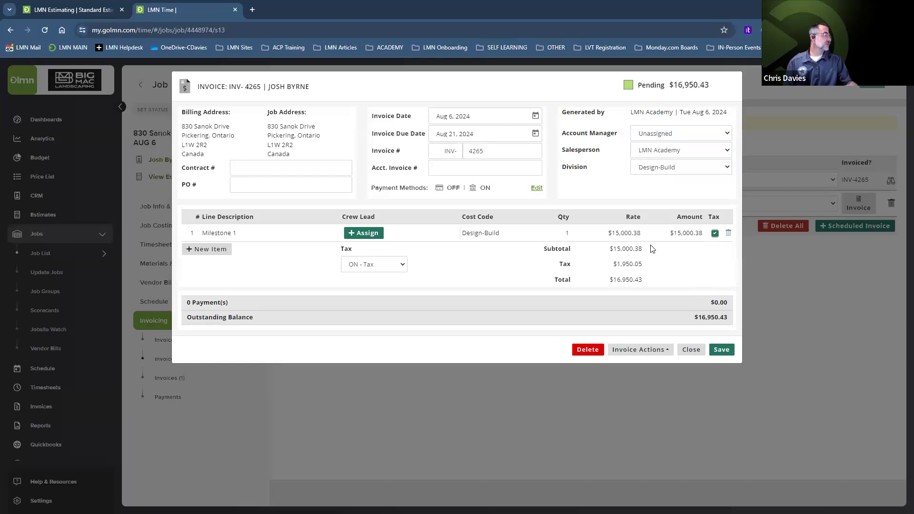
Step: Set the Milestone 1 rate to $15,000.00 and save the invoice at $16,950.00 total
click(624, 352)
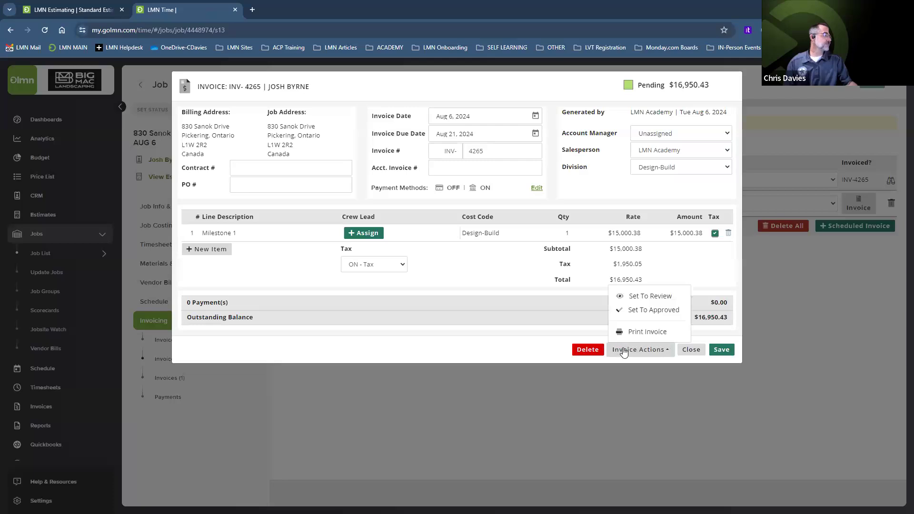
click(492, 273)
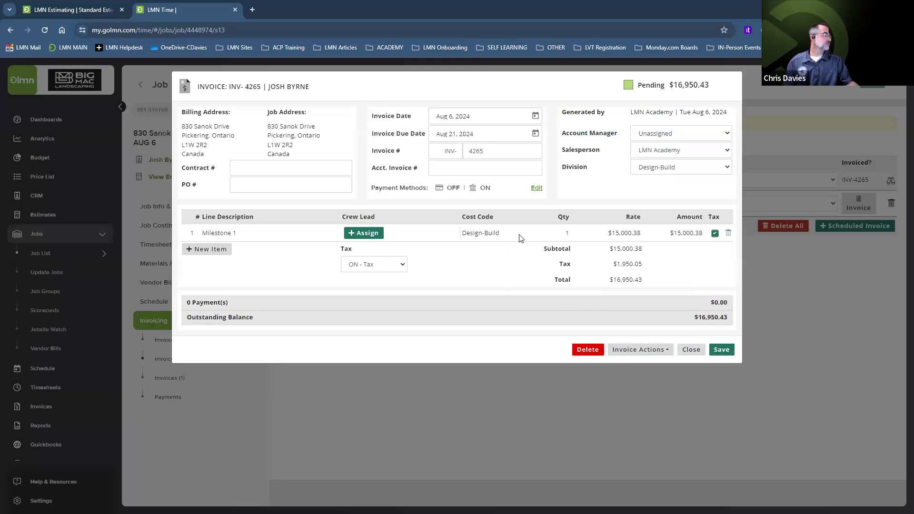
click(627, 234)
drag(624, 233, 610, 233)
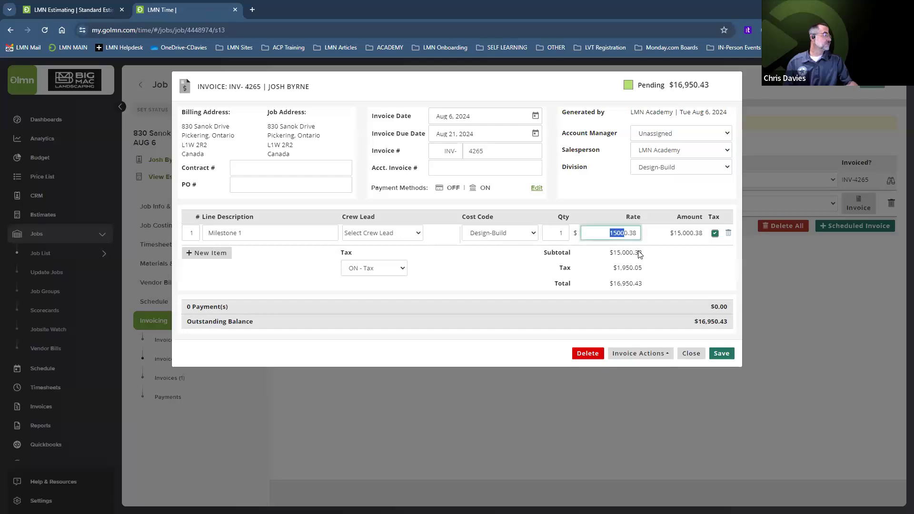
click(634, 232)
click(635, 231)
key(BackSpace)
text(1500)
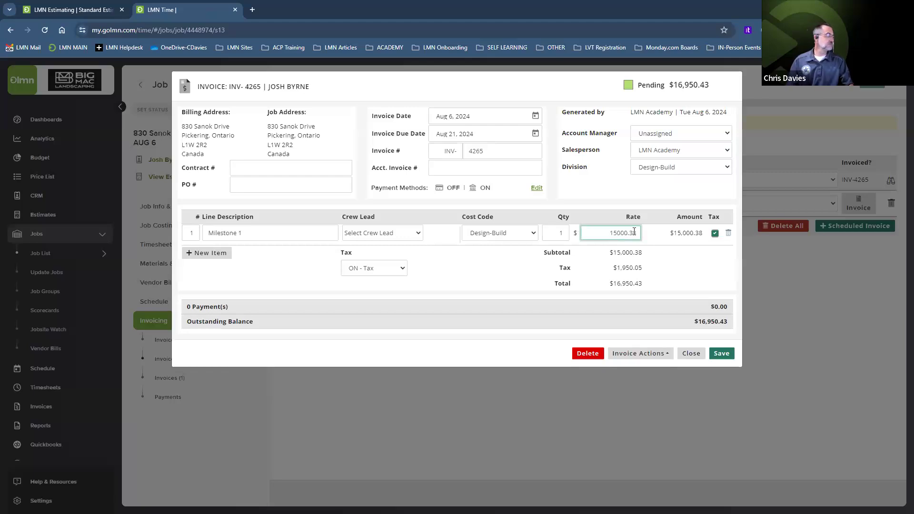
key(Delete)
key(Delete)
key(Delete)
key(Delete)
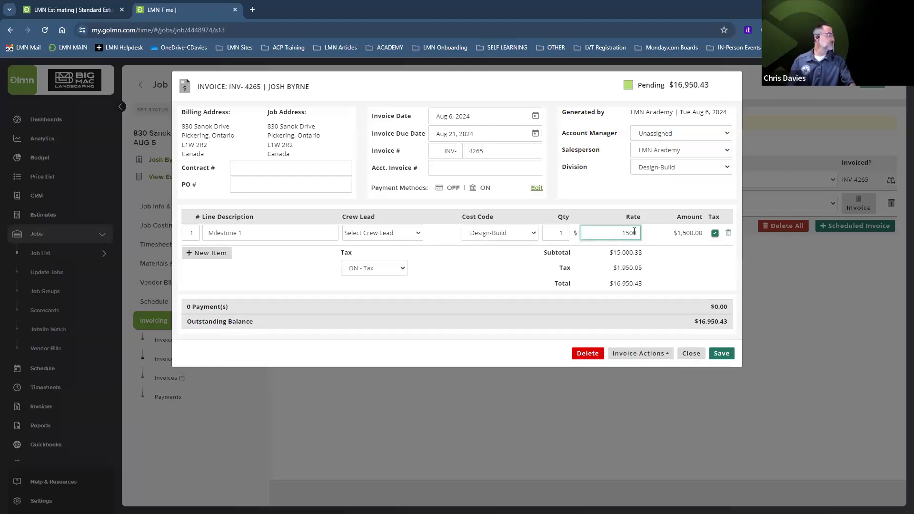
text(000.)
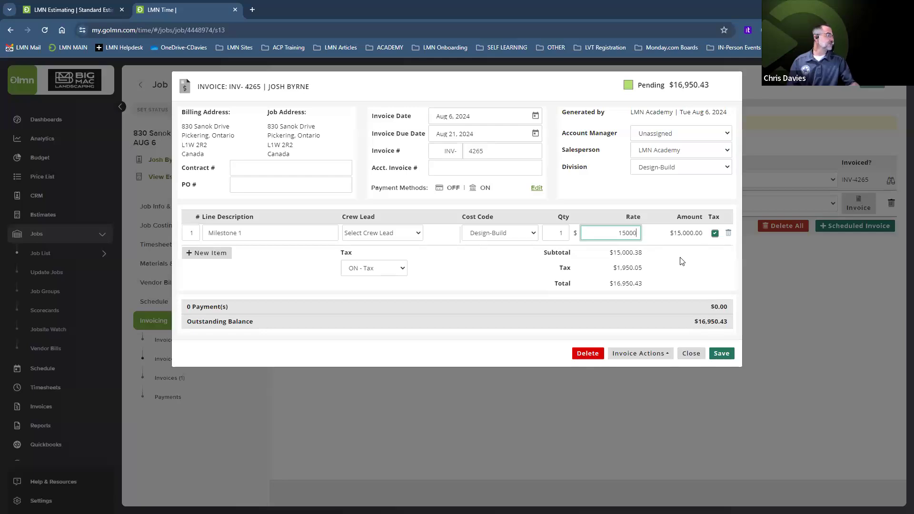
click(682, 261)
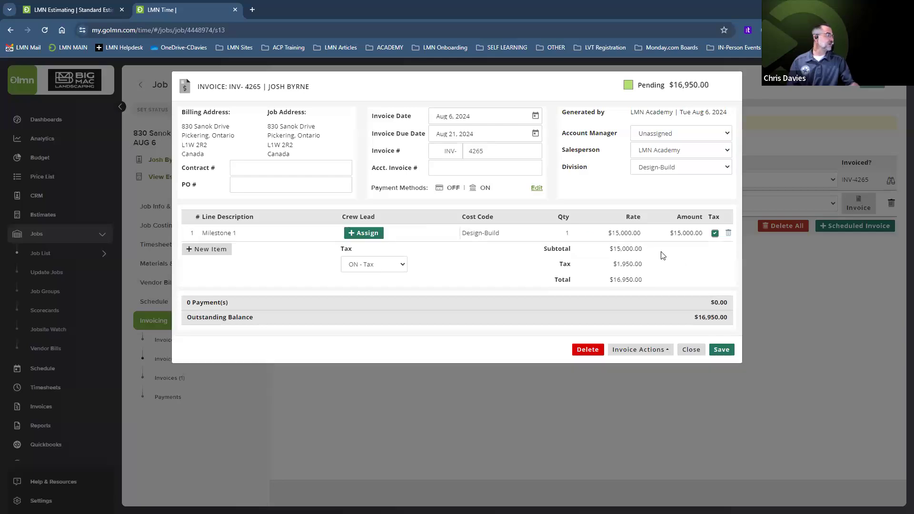
click(722, 351)
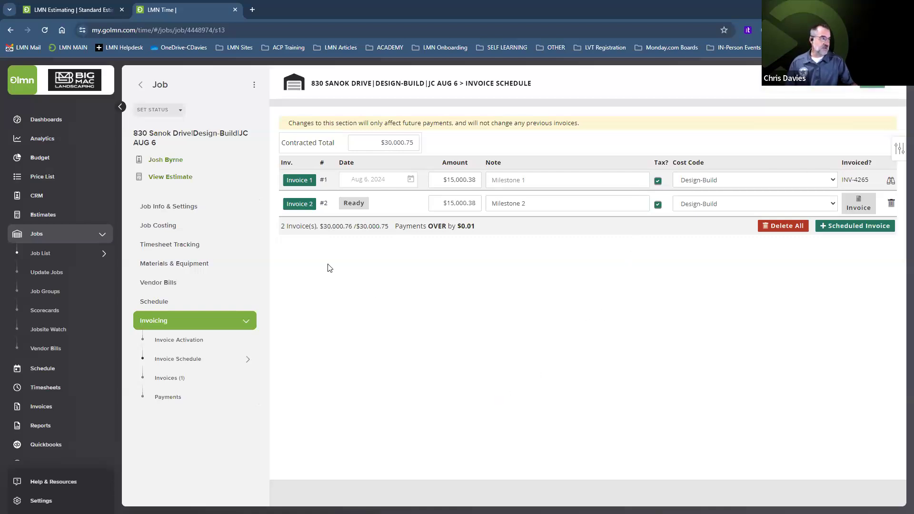
click(167, 227)
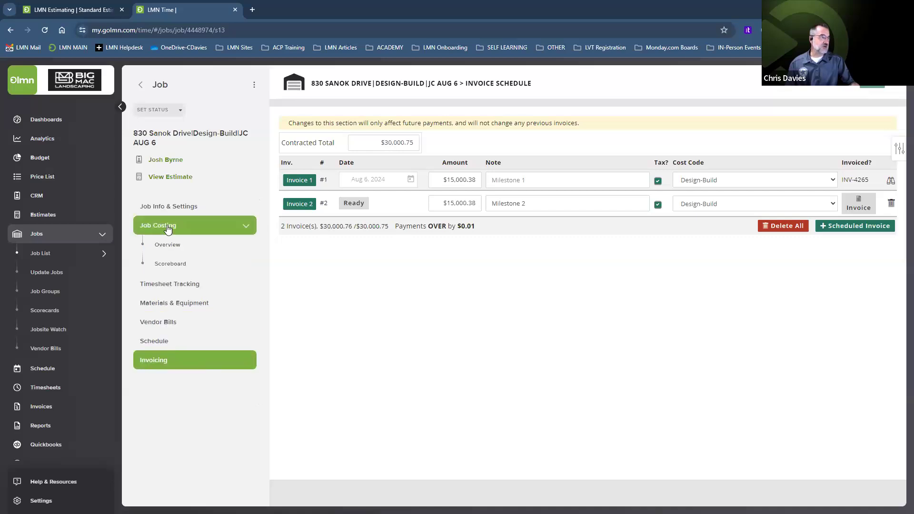
click(170, 245)
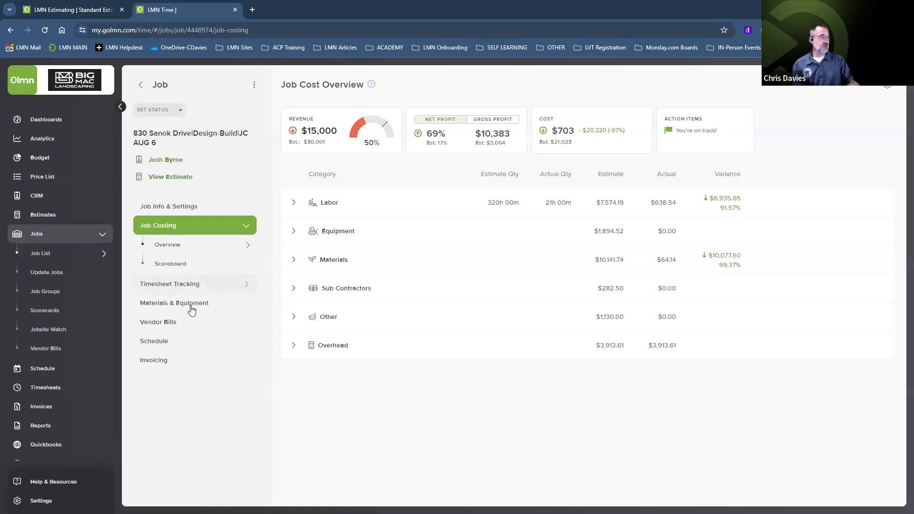
click(169, 324)
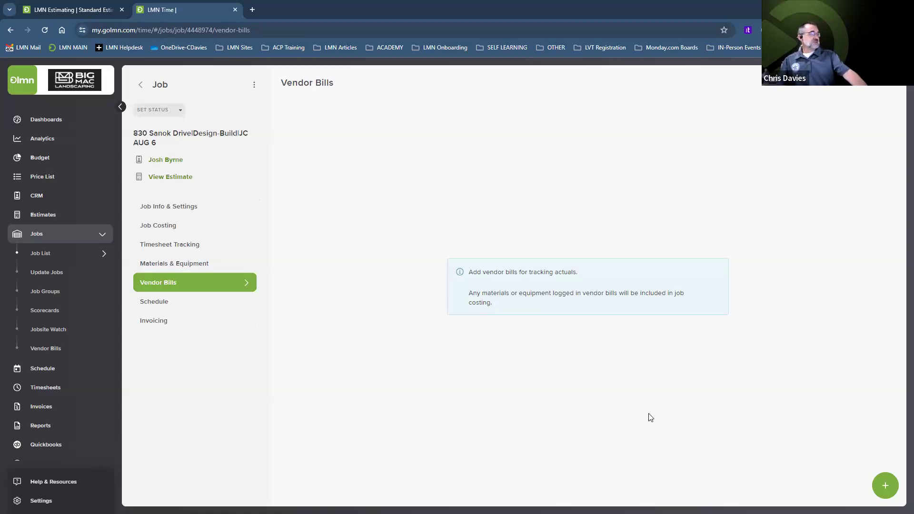
Step: Start a Home Depot vendor bill with reference 894516+311 and note 'Needed aluminum edging'
click(885, 485)
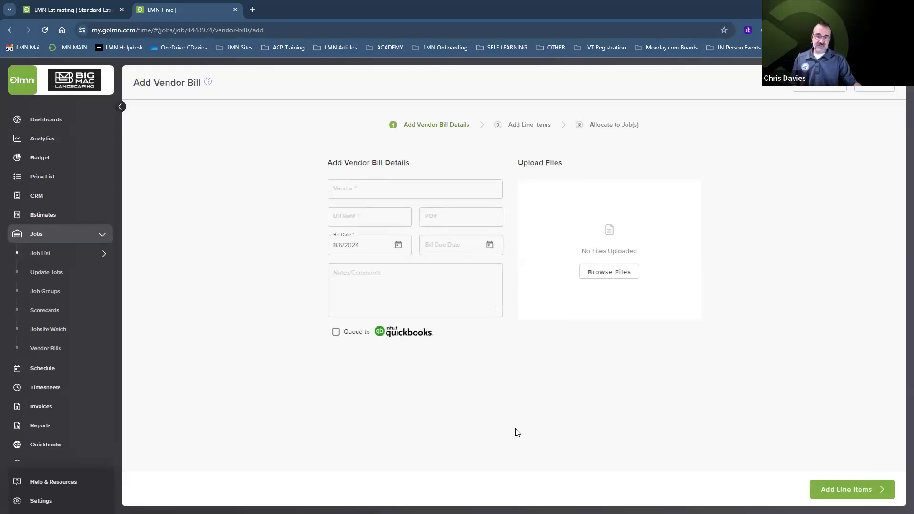
click(354, 188)
text(Home Depot)
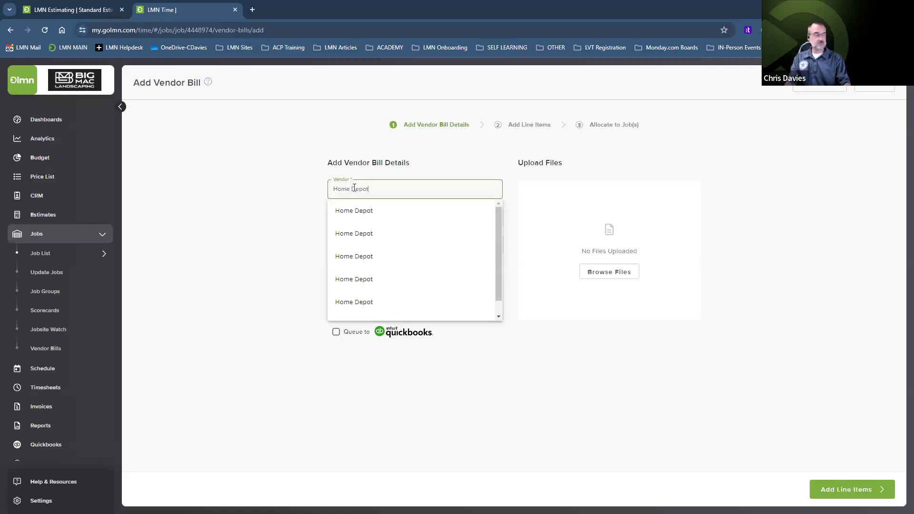
click(367, 210)
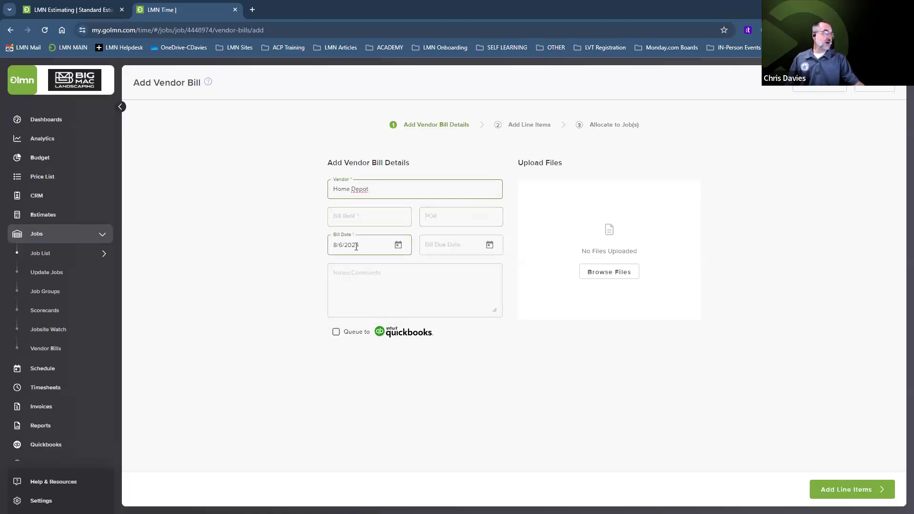
click(361, 216)
text(8945)
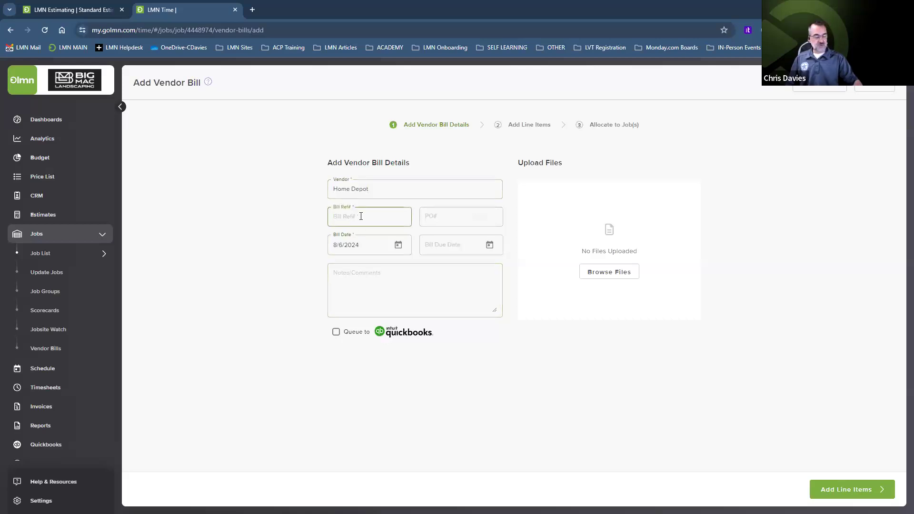
text(16+311)
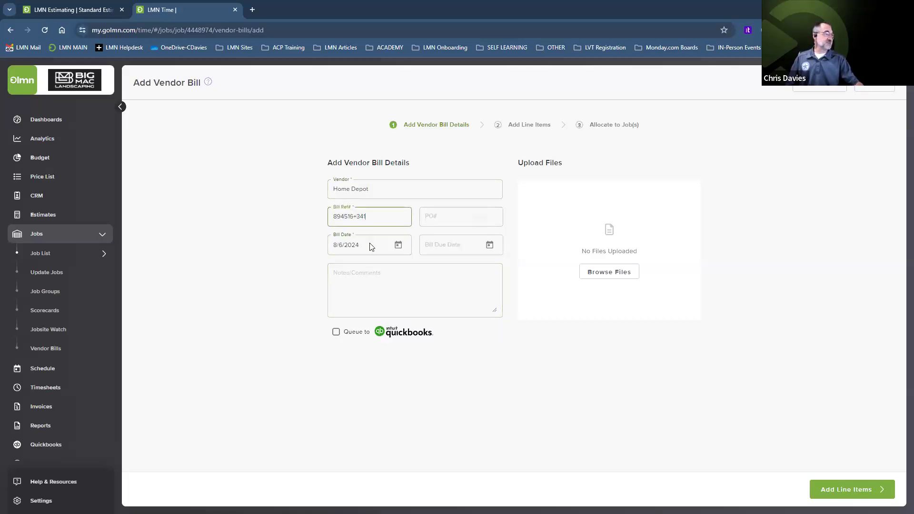
click(382, 280)
text(Nee)
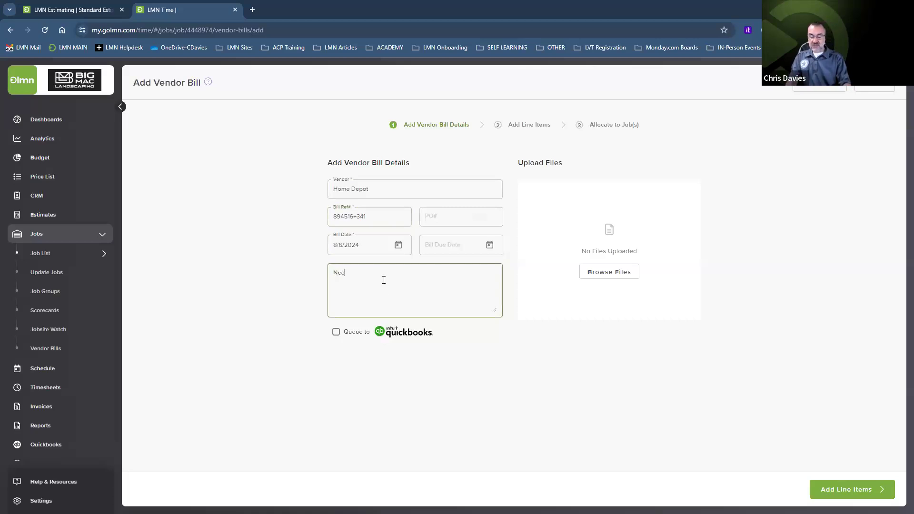
text(ded )
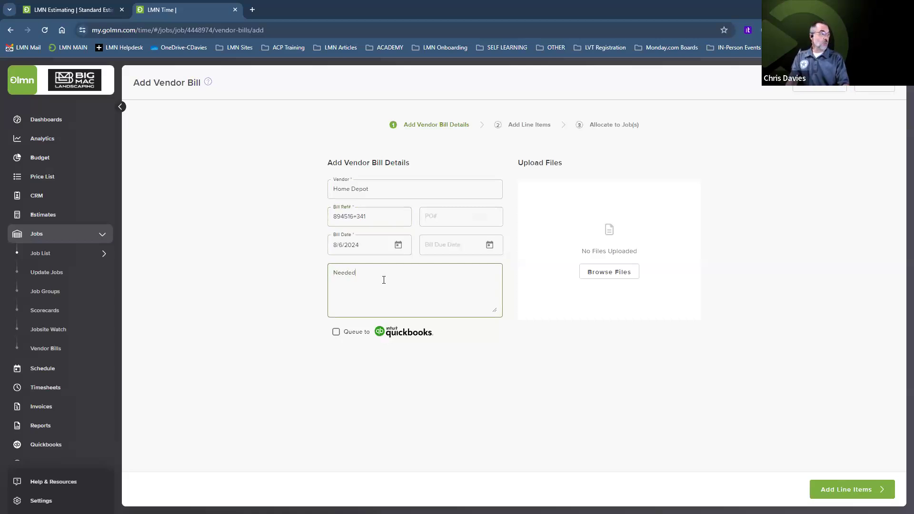
text(aluminum edging)
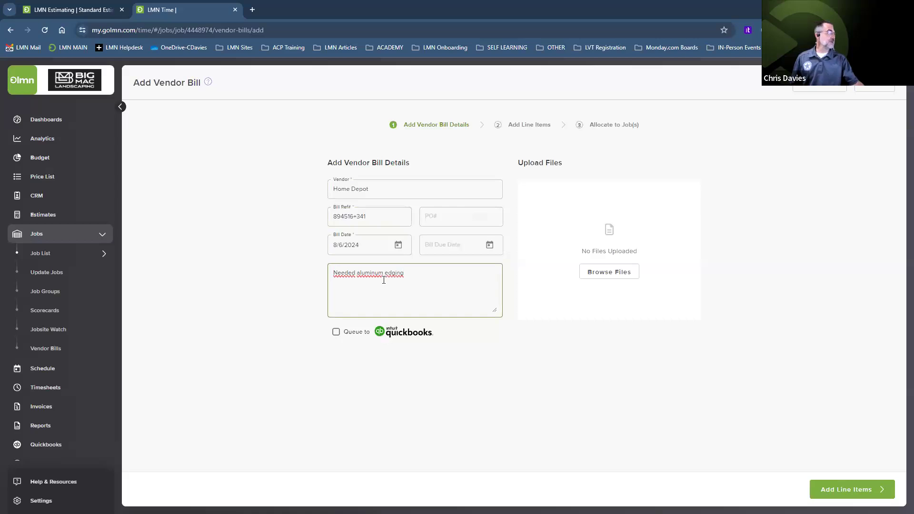
click(549, 388)
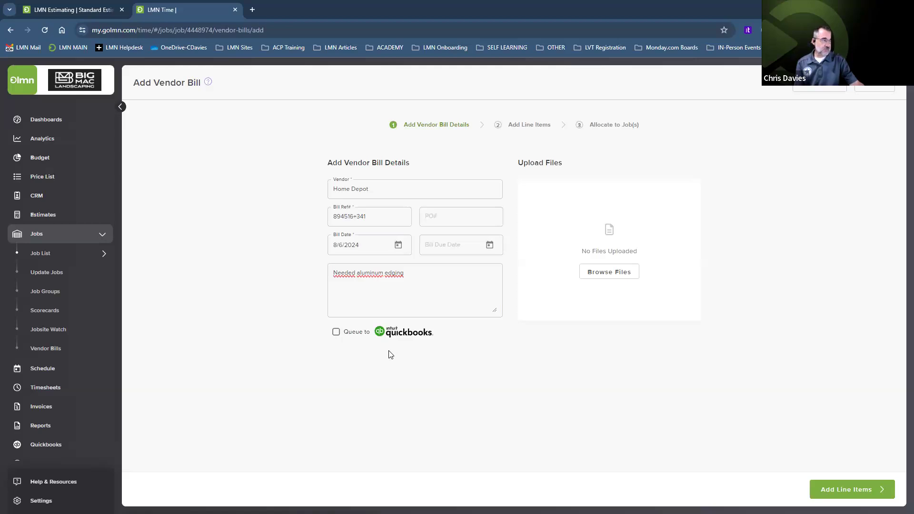
Step: Queue the bill to QuickBooks and attach the Home Depot receipt image from the Desktop
click(337, 333)
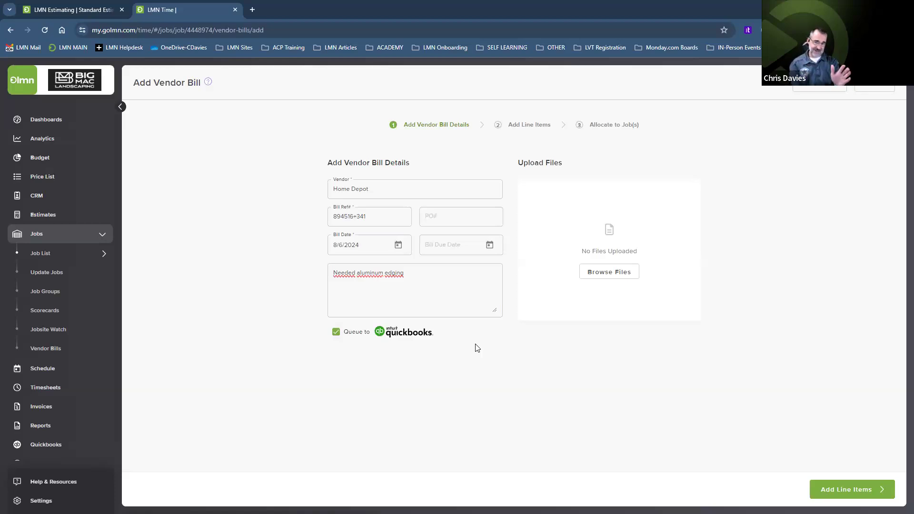
click(601, 273)
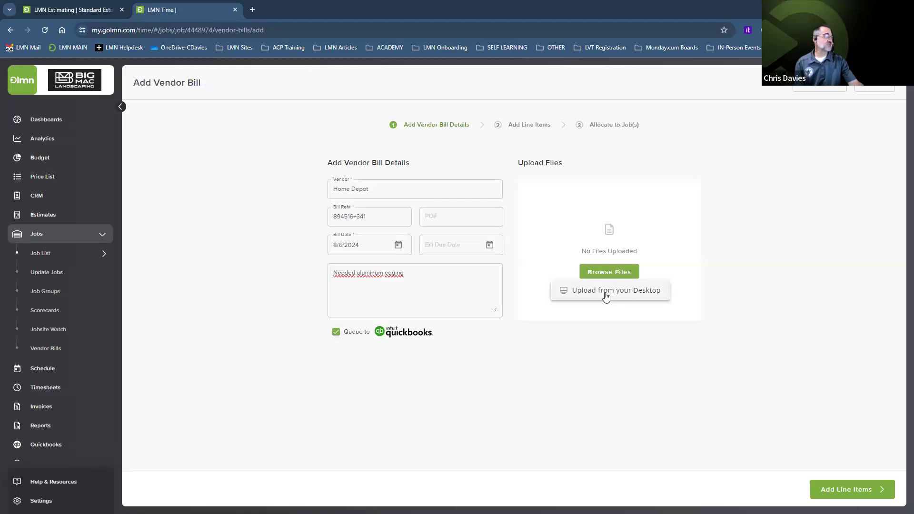
click(607, 299)
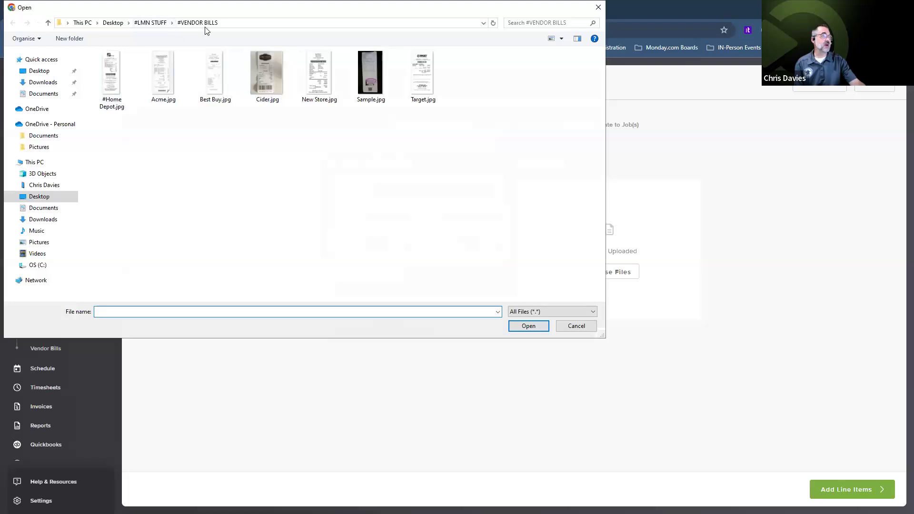
click(115, 77)
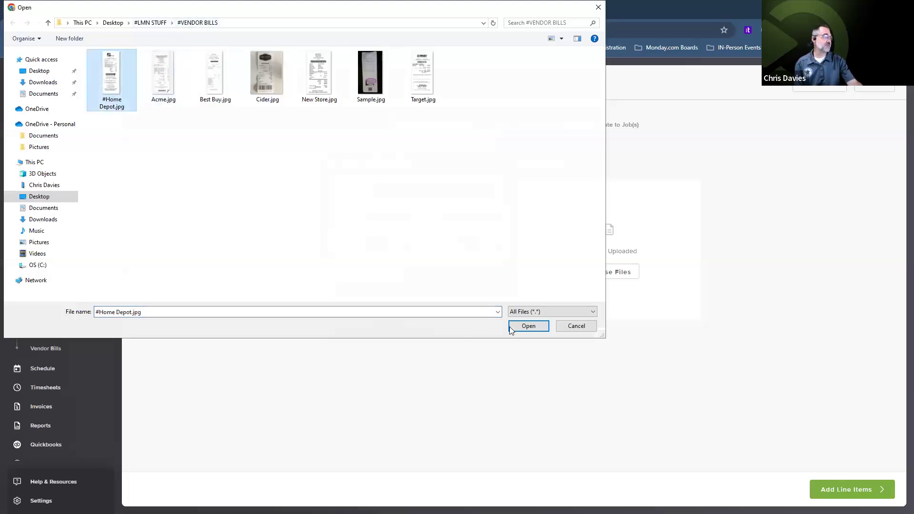
click(528, 330)
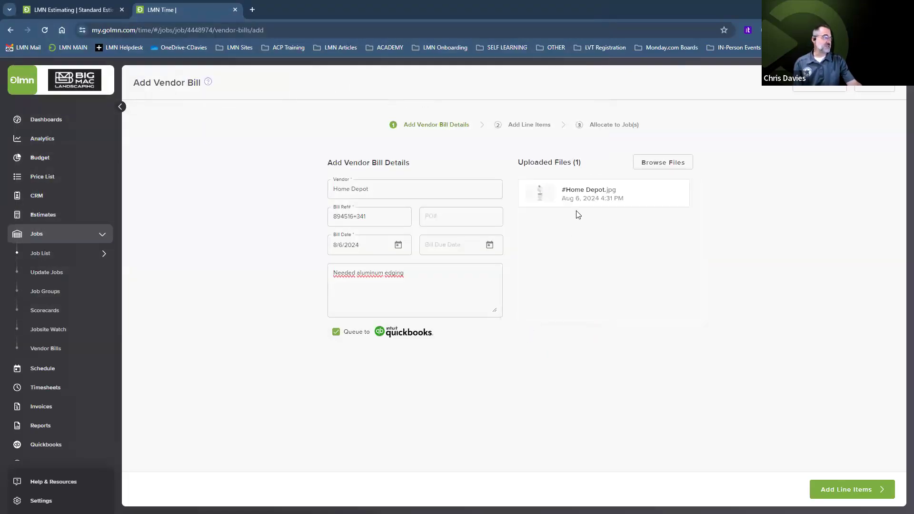
click(840, 493)
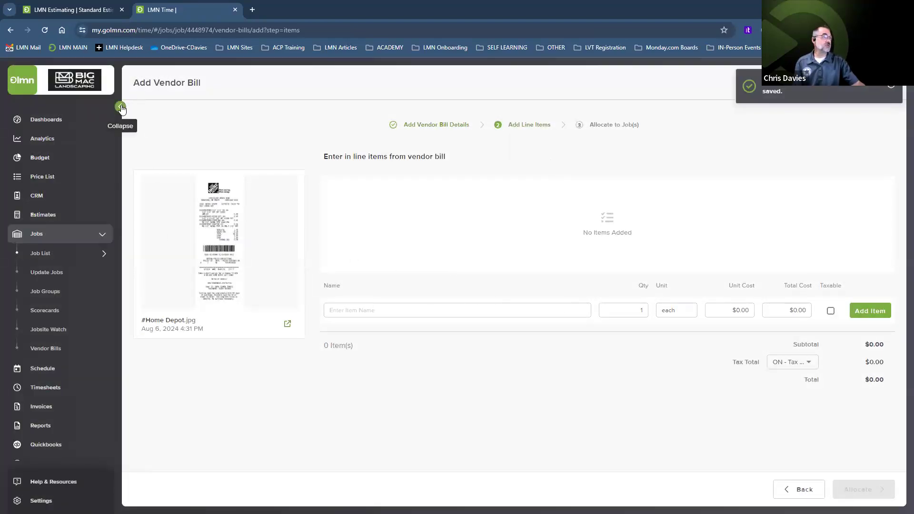
click(820, 87)
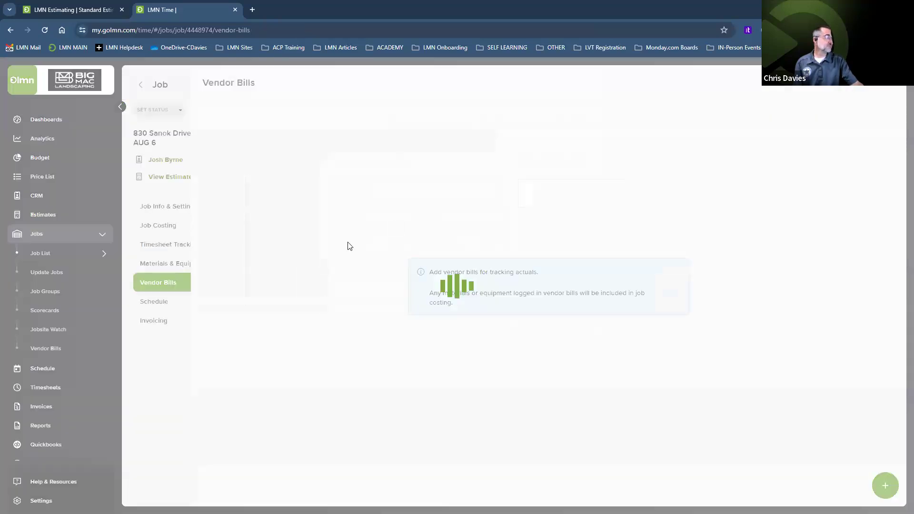
click(158, 227)
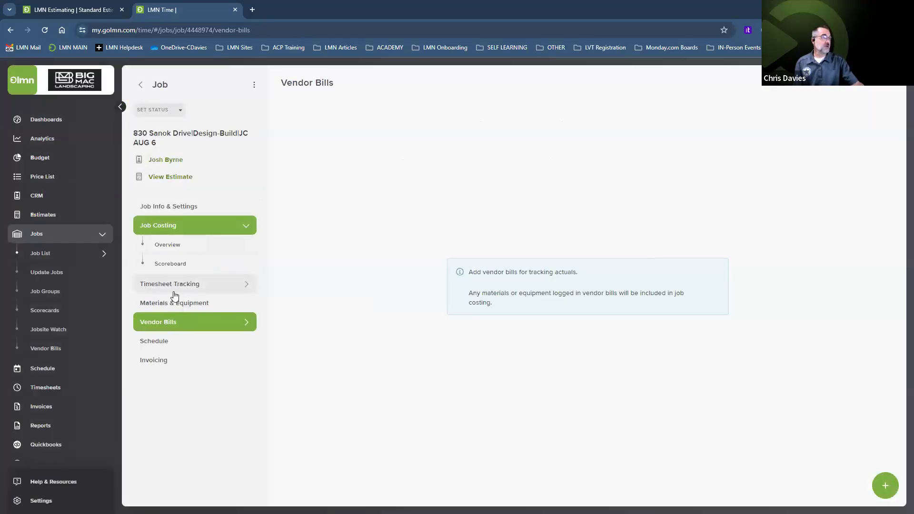
click(173, 308)
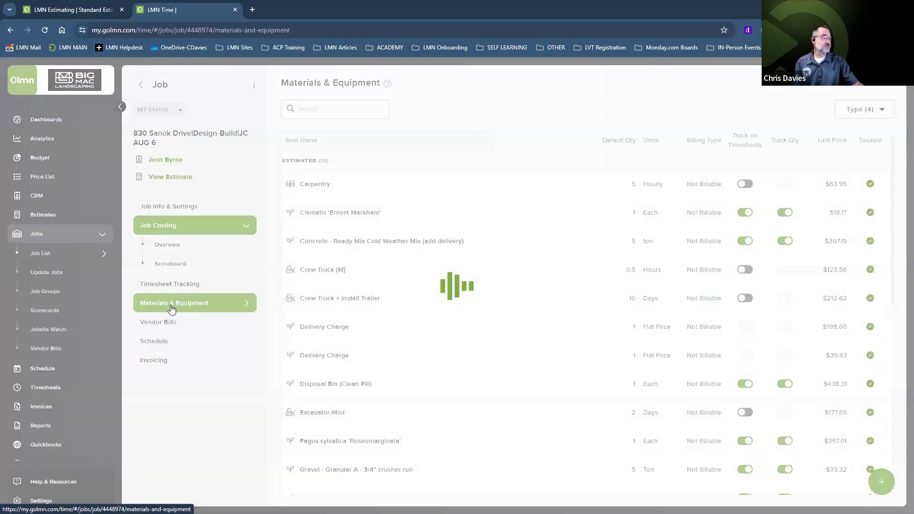
scroll(357, 318, down, 5)
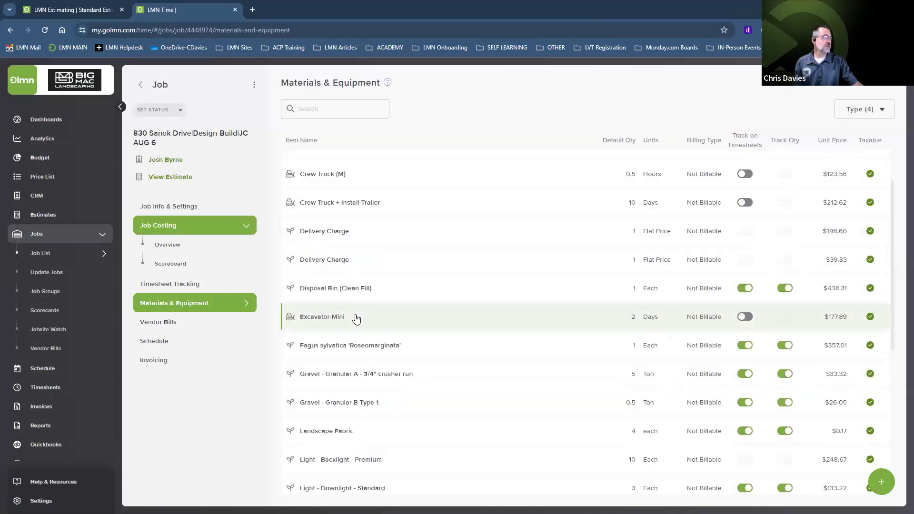
scroll(356, 319, down, 2)
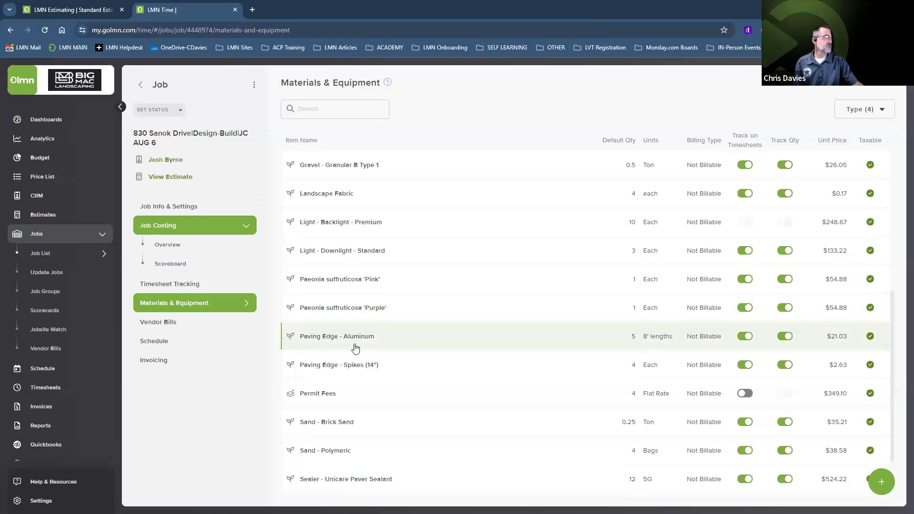
click(355, 337)
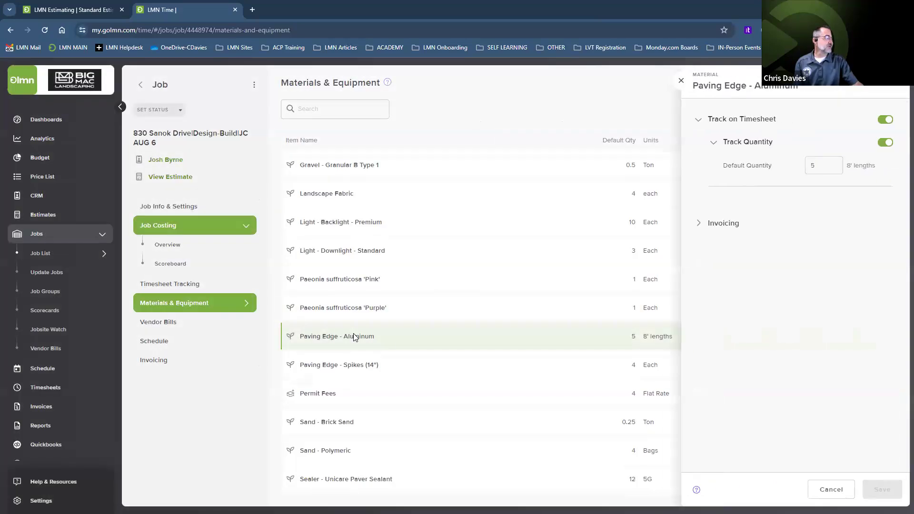
click(698, 223)
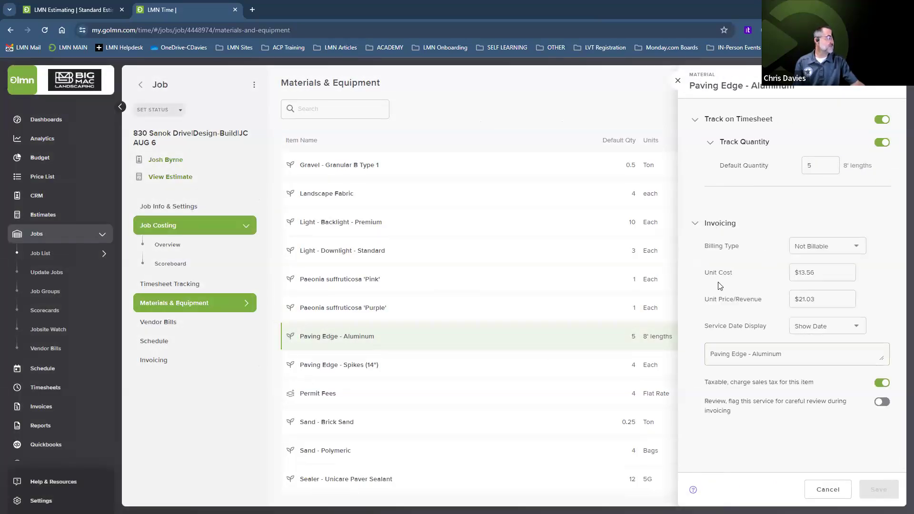
click(823, 274)
drag(823, 274, 794, 274)
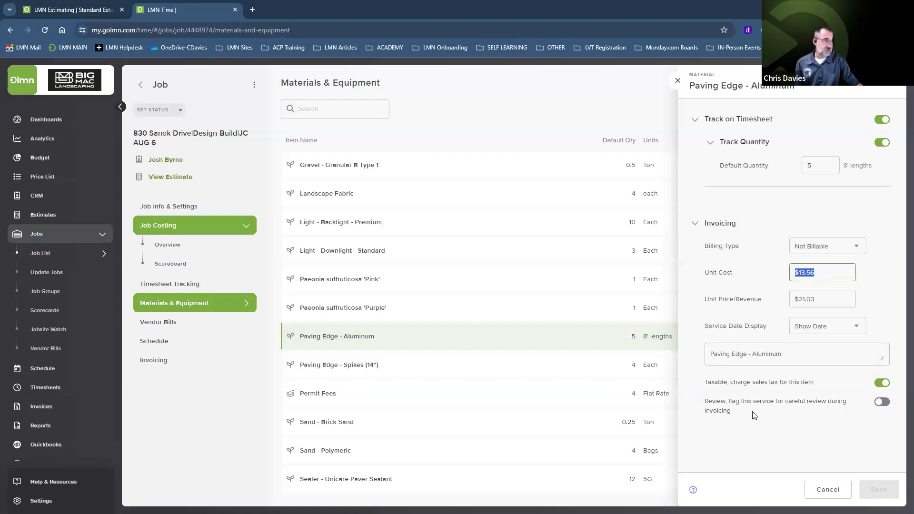
click(158, 323)
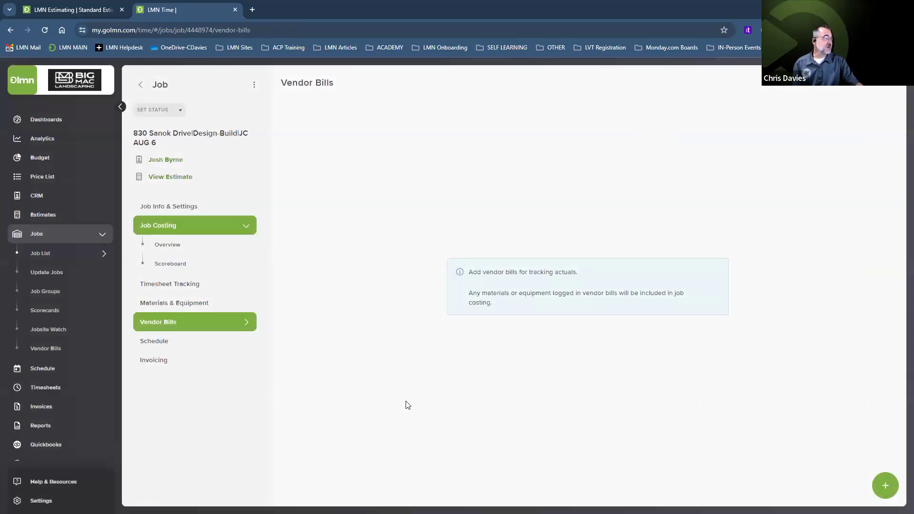
Step: Start a new Home Depot vendor bill with reference 8956412 and note 'Needed'
click(885, 486)
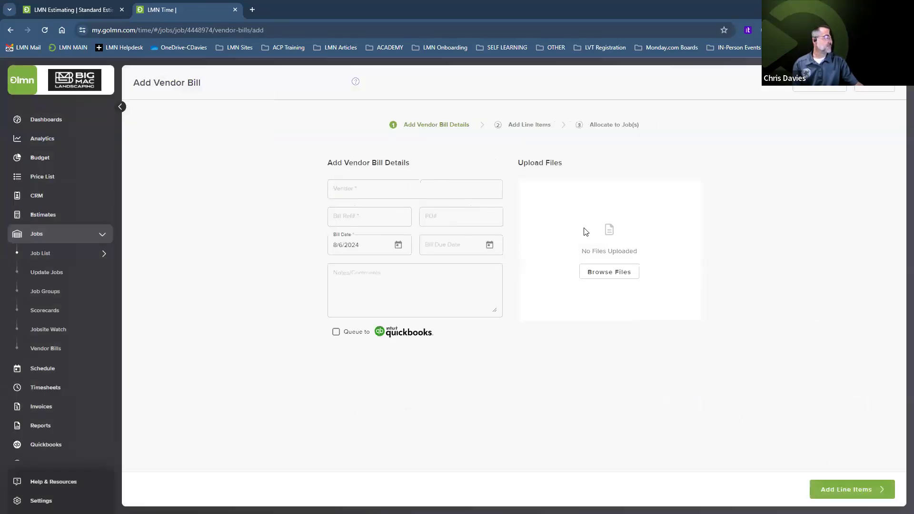
click(365, 189)
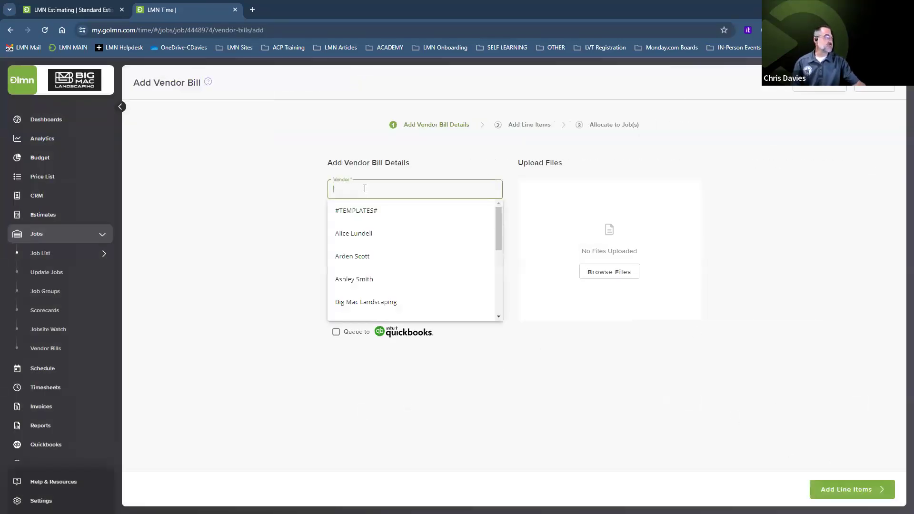
text(home depot)
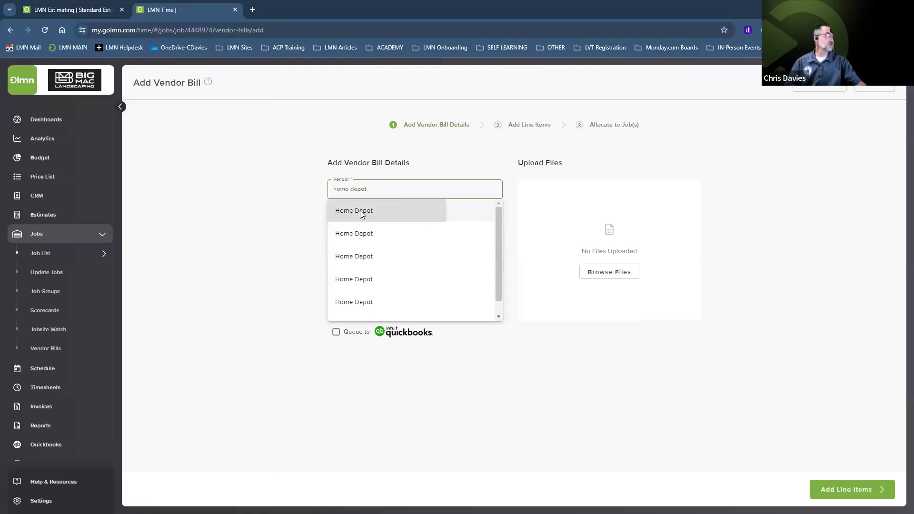
click(364, 210)
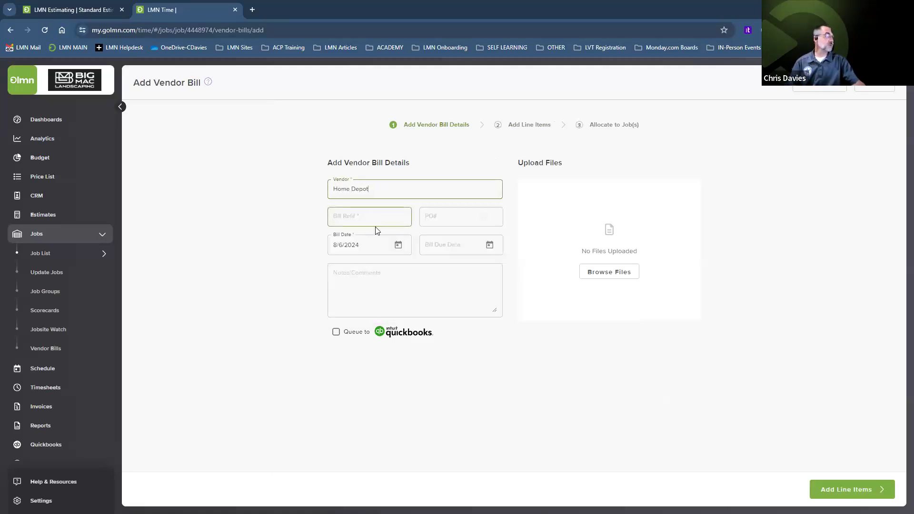
click(374, 218)
text(8956412)
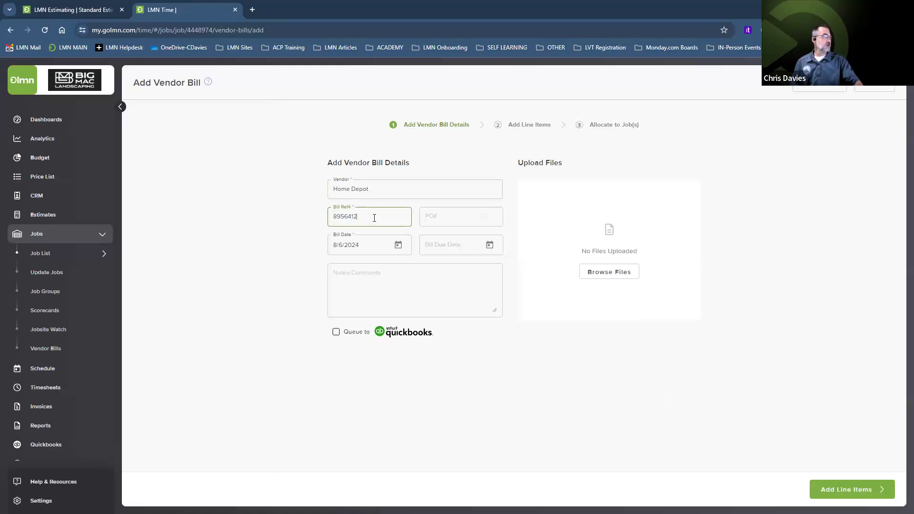
click(371, 269)
text(Needed edging)
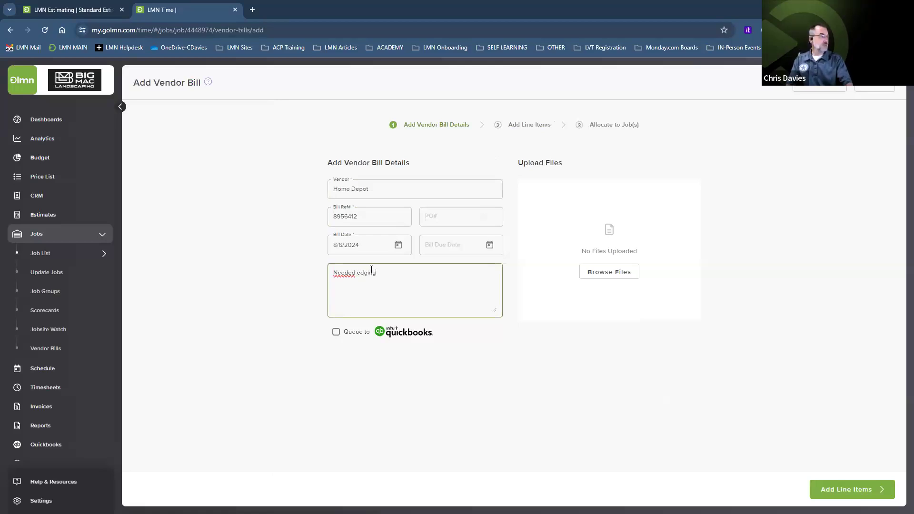
Step: Queue the bill to QuickBooks and attach the #Home Depot.jpg receipt
click(336, 332)
click(602, 273)
click(580, 290)
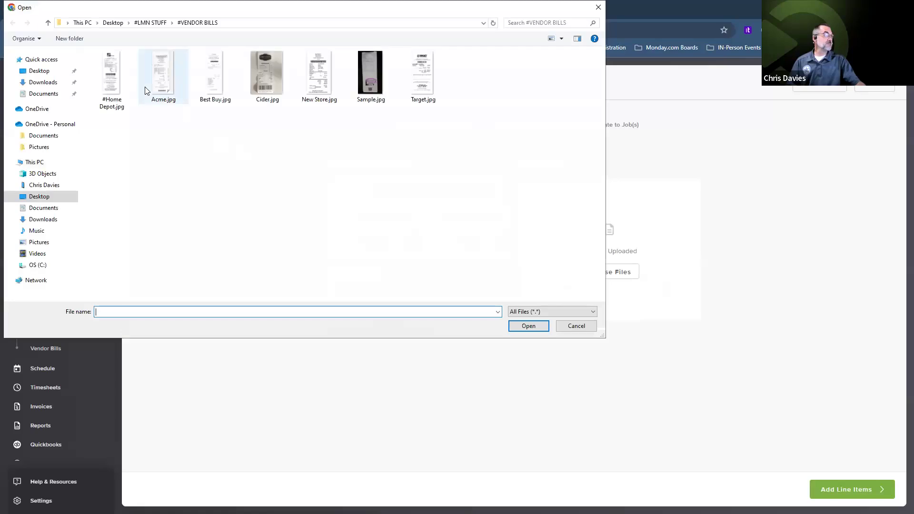
click(527, 327)
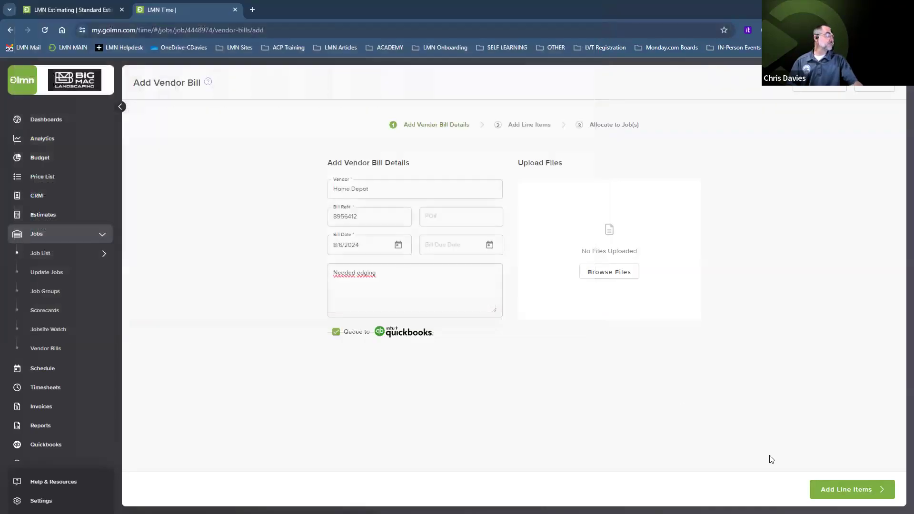
click(864, 495)
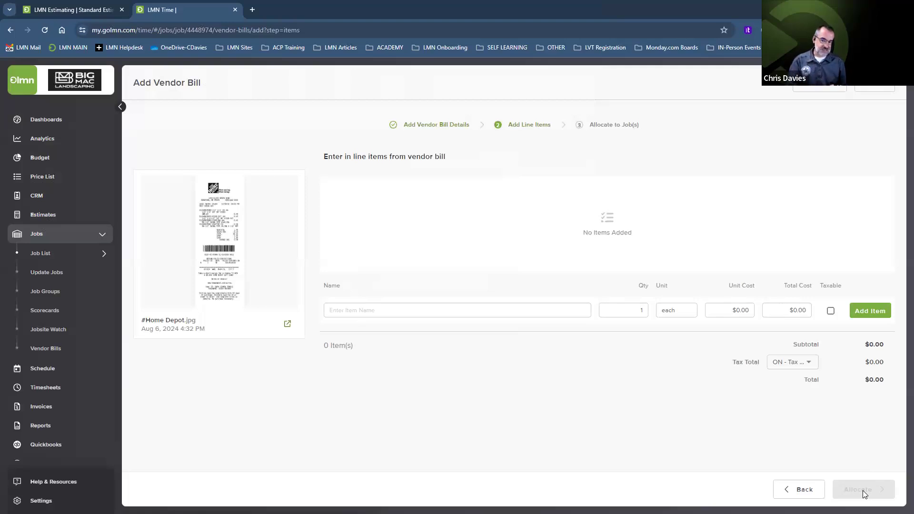
Step: Add a taxable Aluminum Edging line, 10 at $15.00 each, totalling $169.50
click(385, 308)
text(Aluminum Edging)
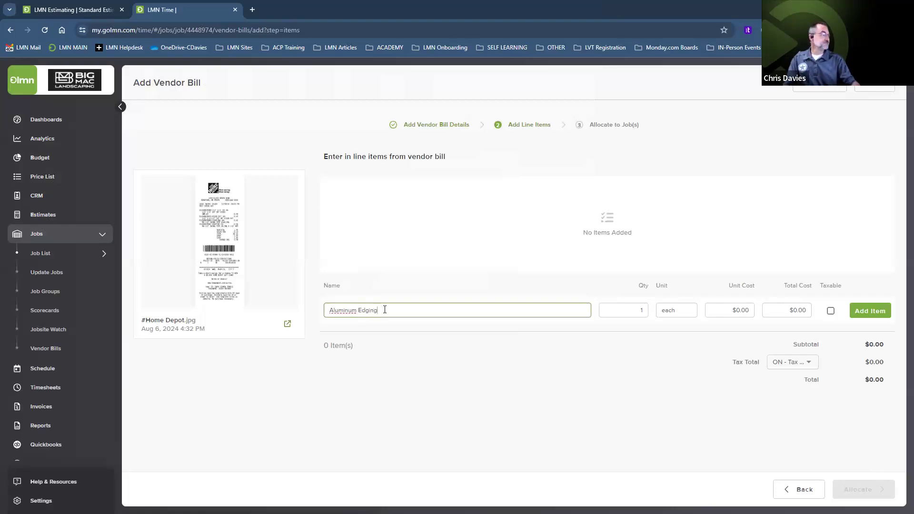
click(628, 312)
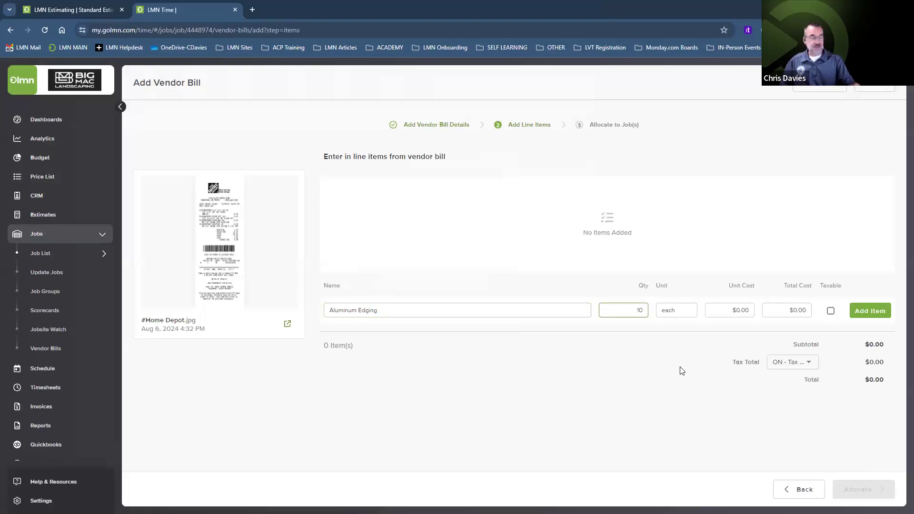
click(754, 315)
text(15)
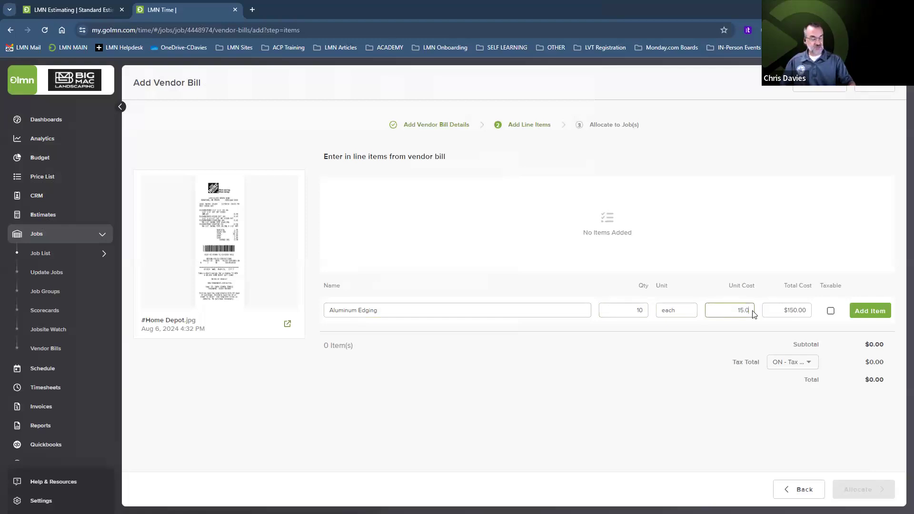
click(832, 311)
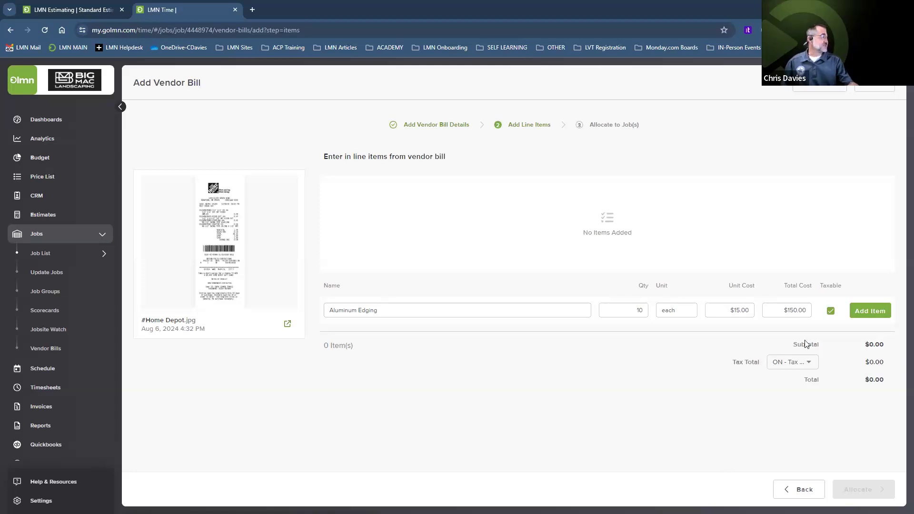
click(877, 319)
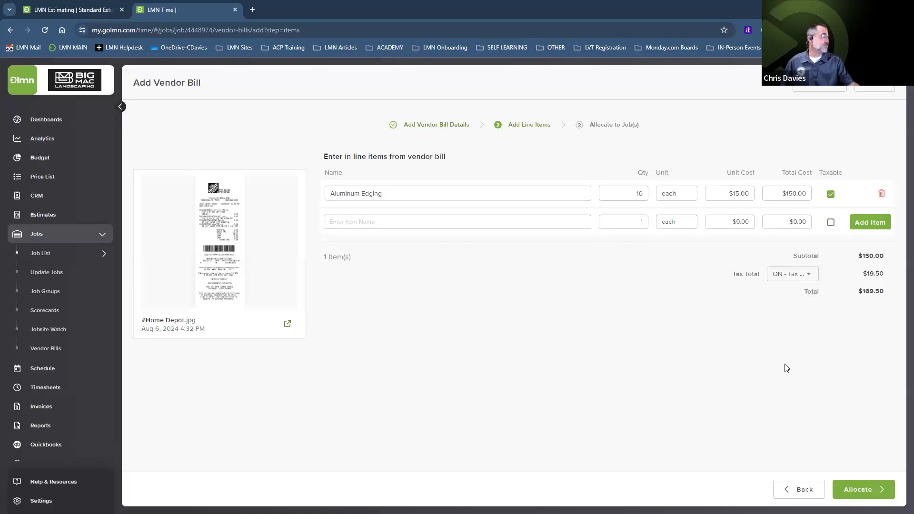
click(863, 490)
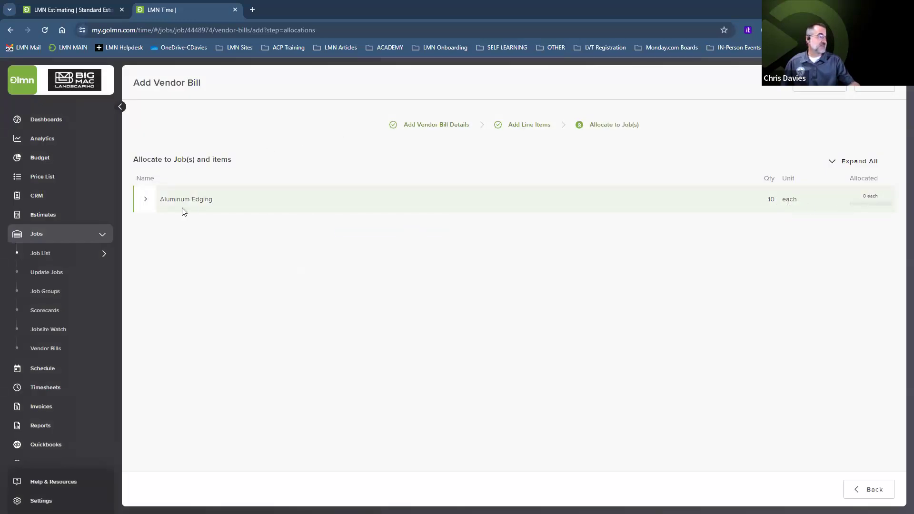
click(147, 204)
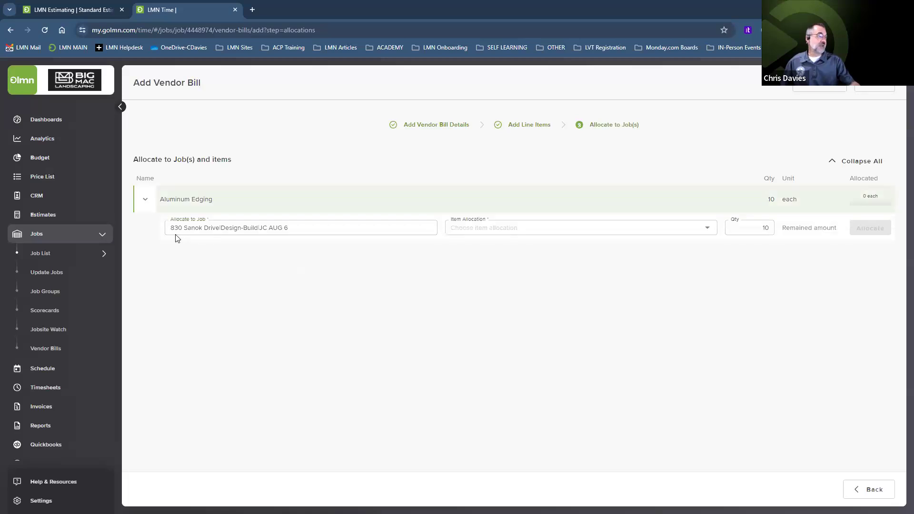
click(469, 231)
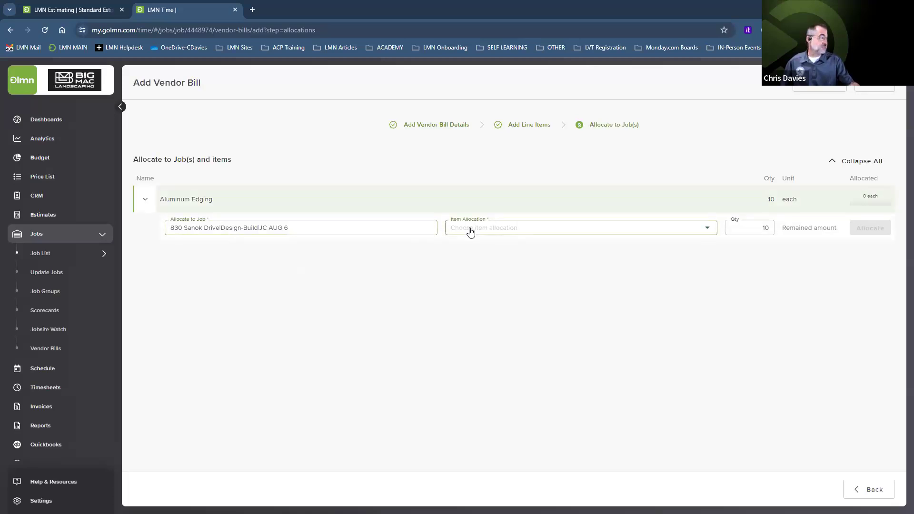
click(471, 225)
double_click(764, 228)
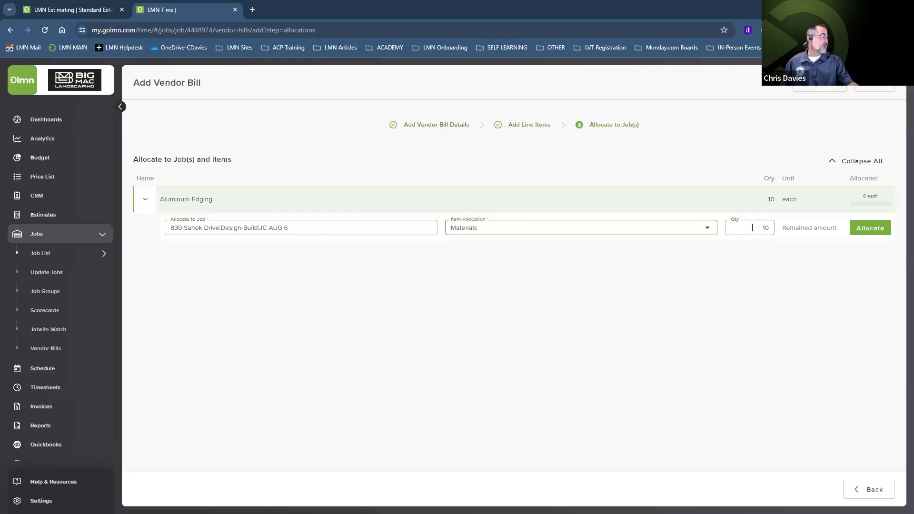
text(3)
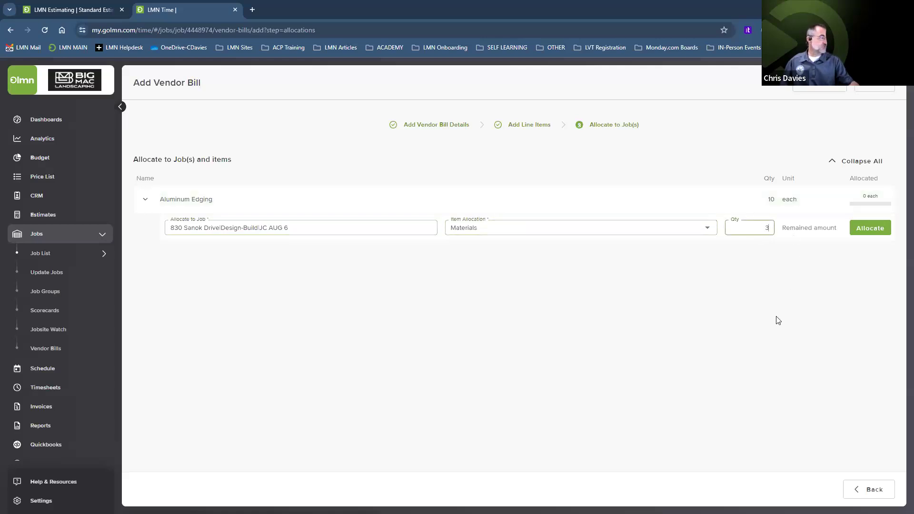
click(779, 321)
click(871, 229)
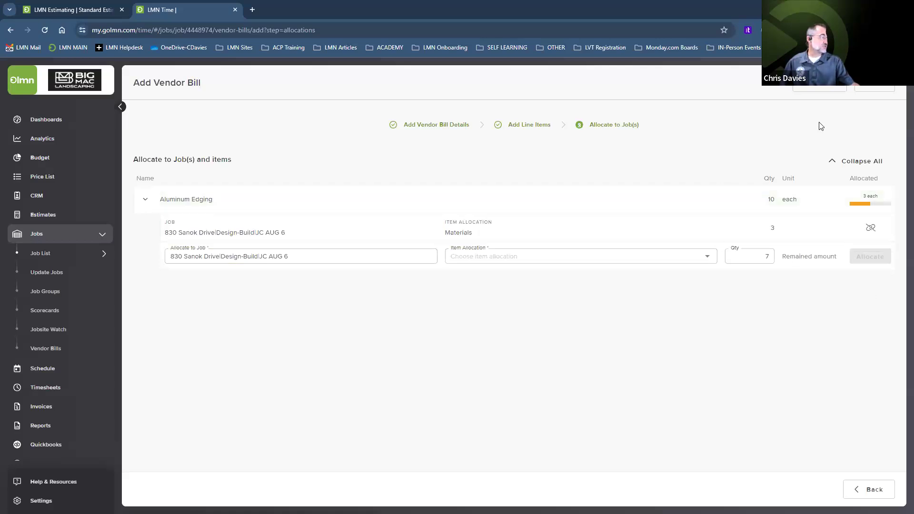
click(874, 87)
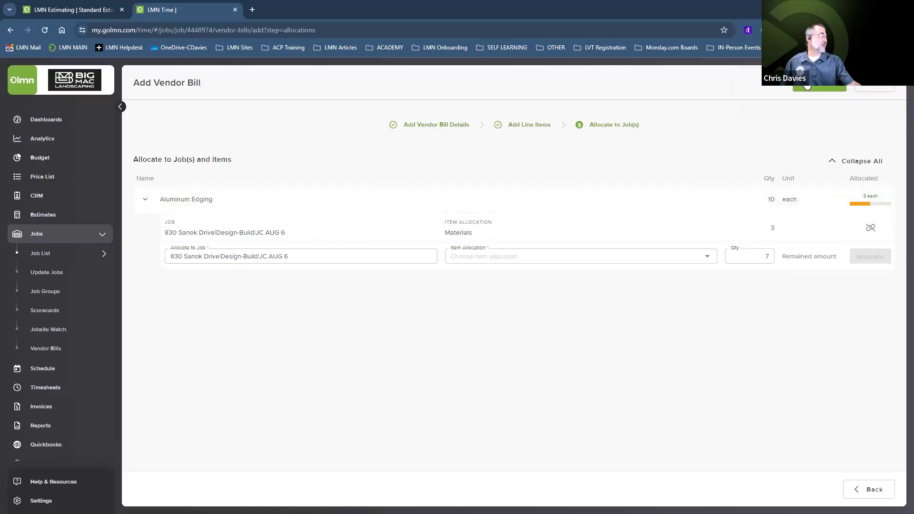
click(807, 86)
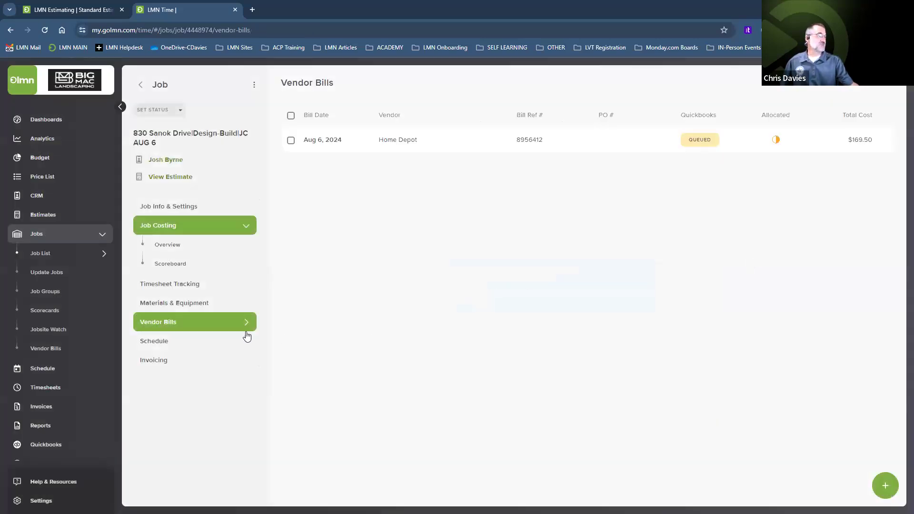
Step: Check the Materials breakdown in the job cost overview, then revisit Vendor Bills and Materials & Equipment
click(166, 249)
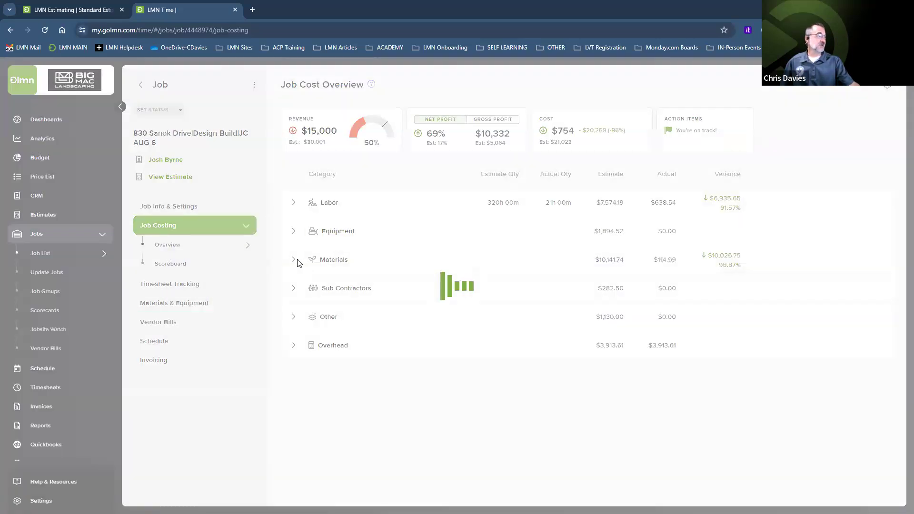
click(294, 261)
scroll(395, 286, down, 3)
scroll(395, 290, down, 6)
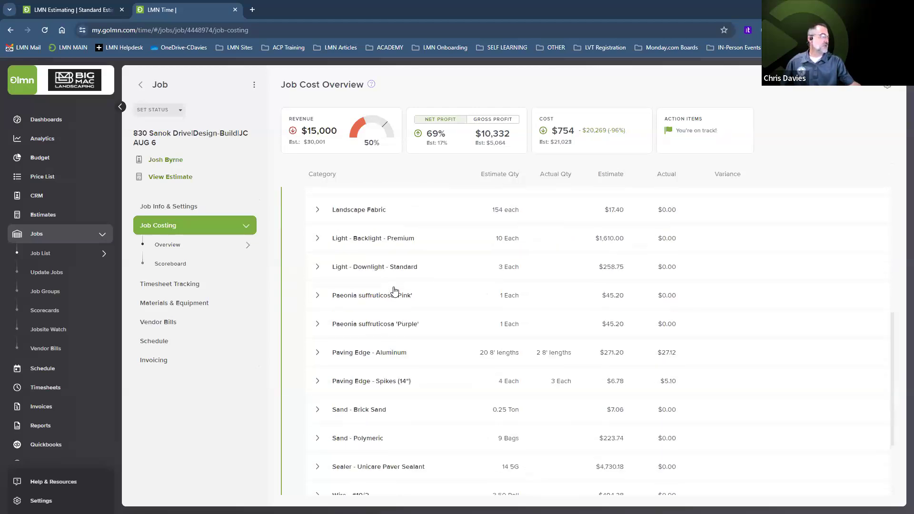
scroll(395, 291, down, 1)
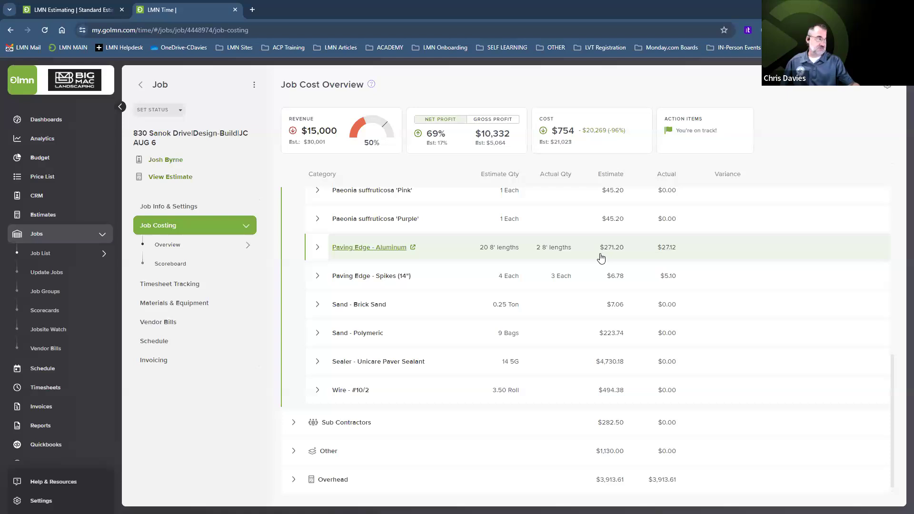
scroll(486, 283, up, 10)
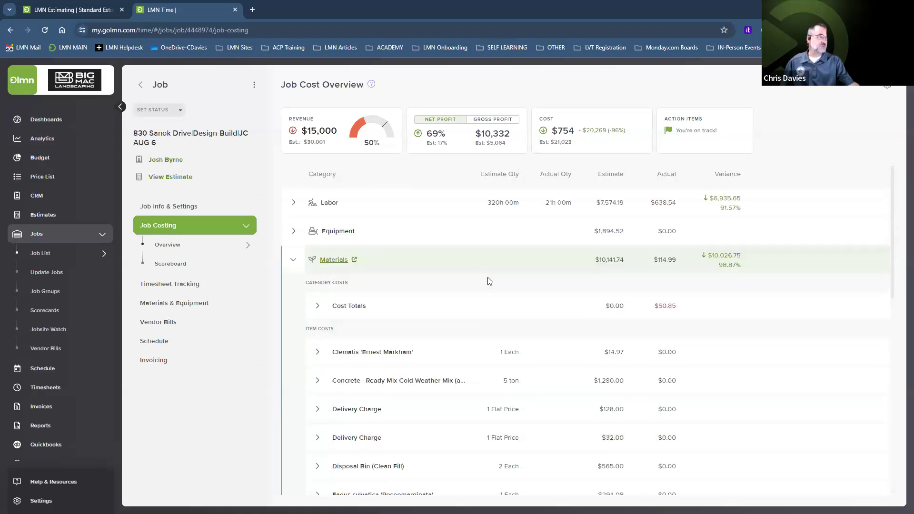
click(159, 323)
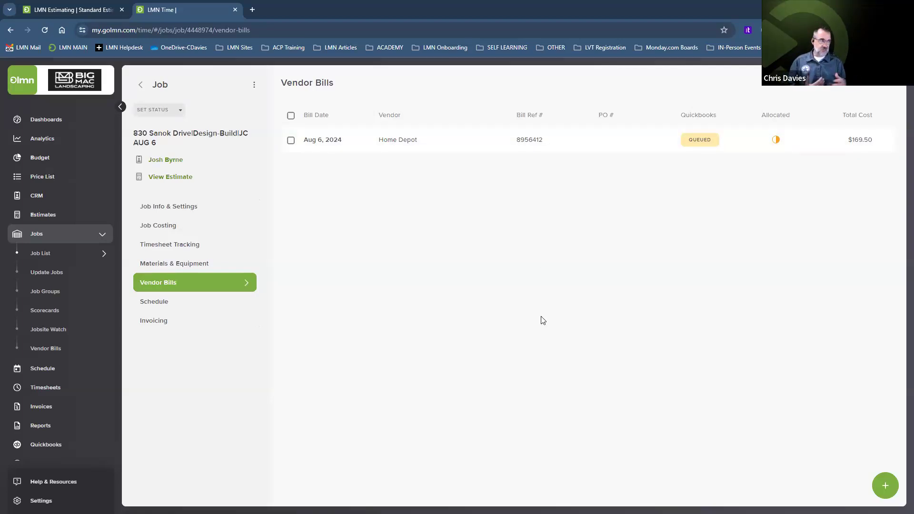
click(198, 263)
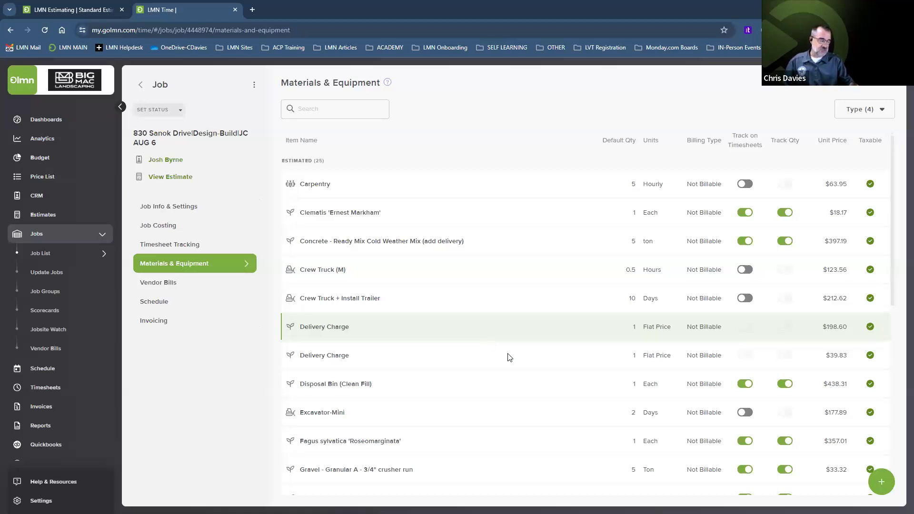
Step: Add the Mini Excavator from the Equipment price list to the job as a not-estimated $300.00 item
click(219, 272)
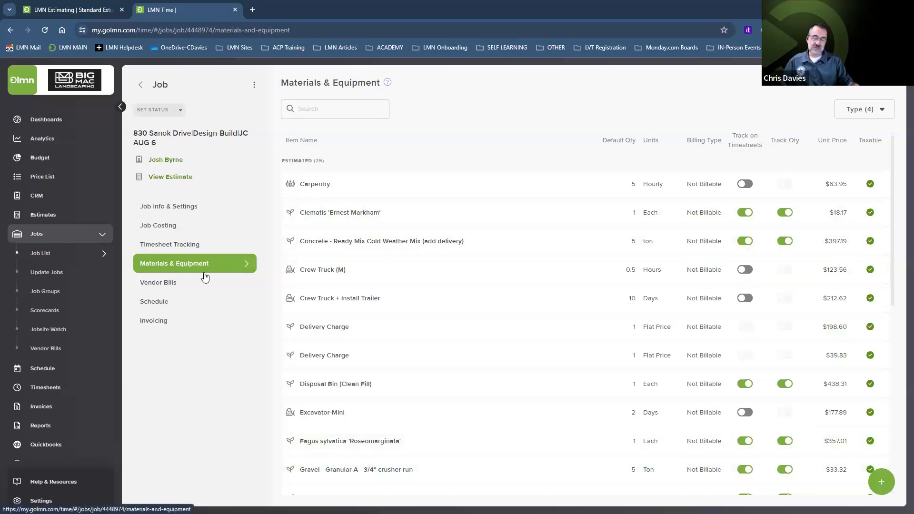
click(882, 482)
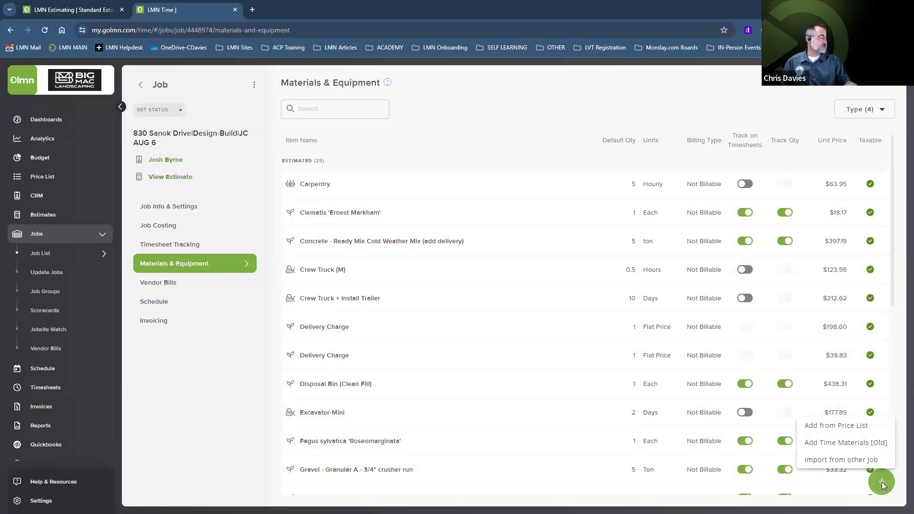
click(837, 426)
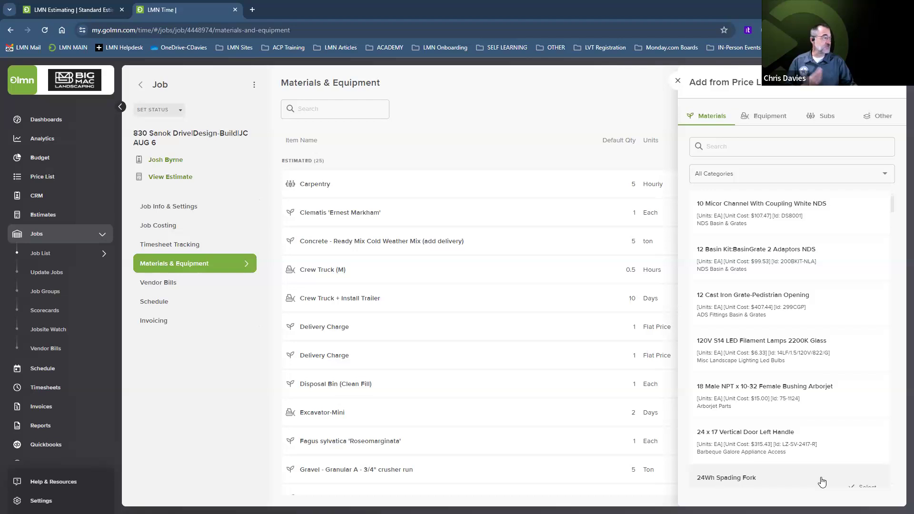
click(762, 122)
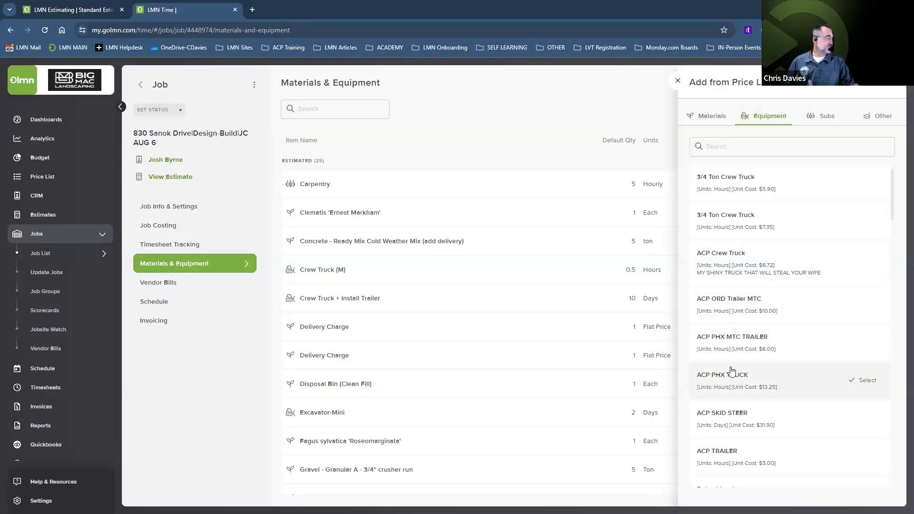
scroll(731, 267, down, 10)
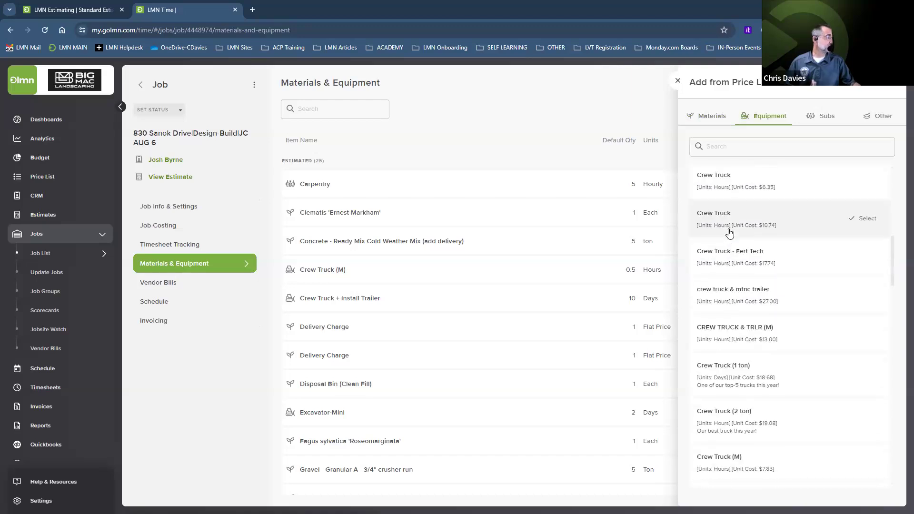
scroll(737, 350, down, 6)
scroll(737, 350, down, 15)
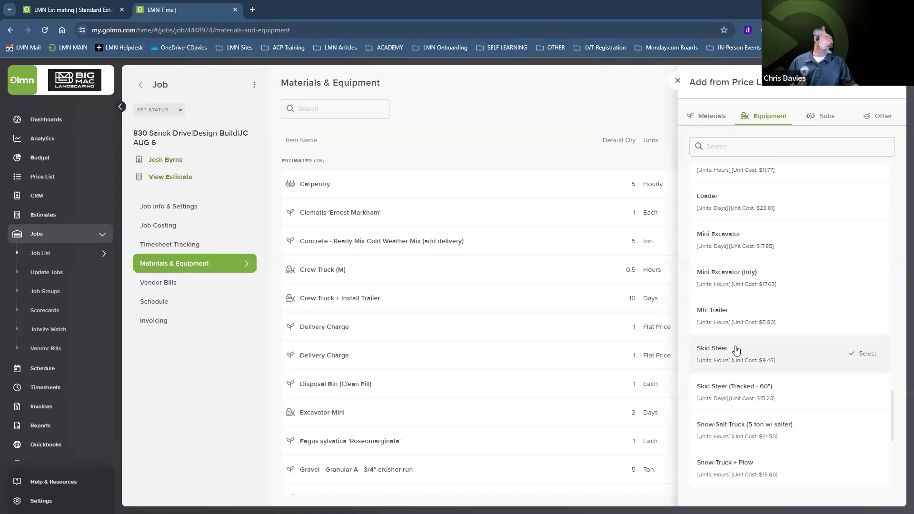
scroll(737, 321, down, 4)
scroll(737, 322, up, 6)
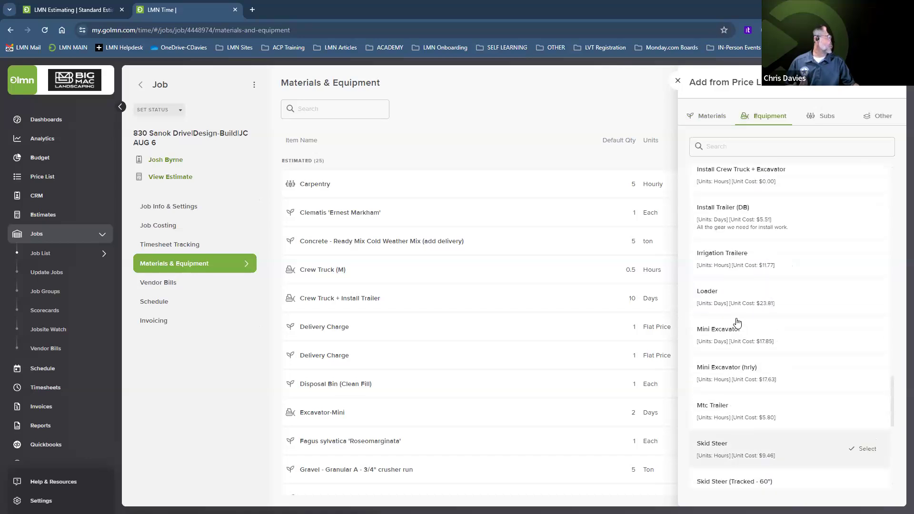
scroll(733, 286, down, 1)
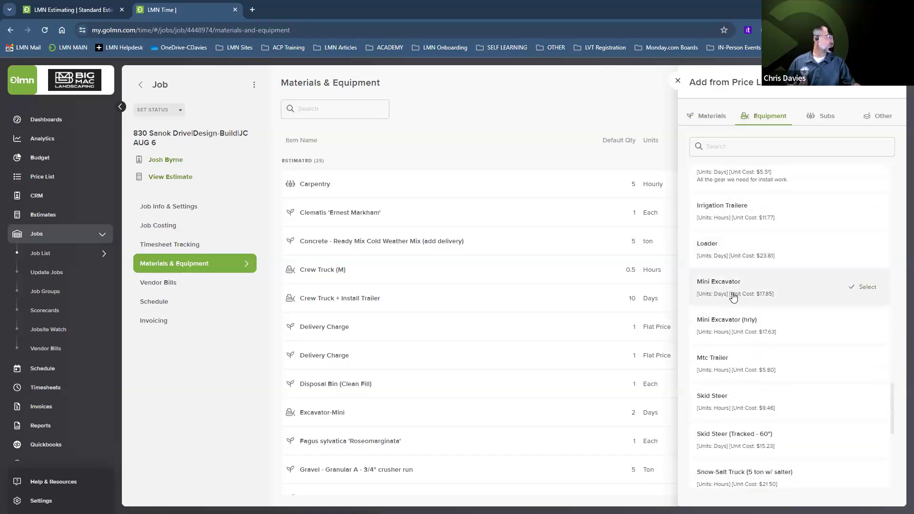
click(723, 285)
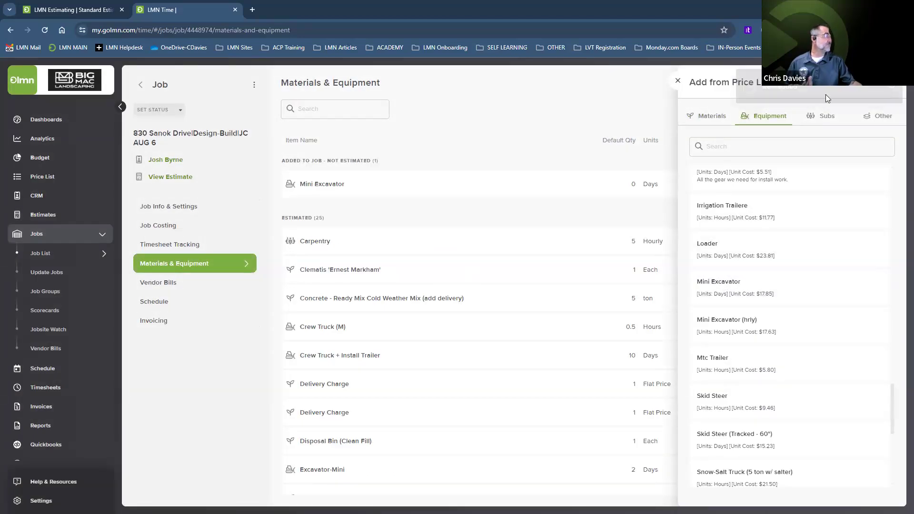
click(678, 81)
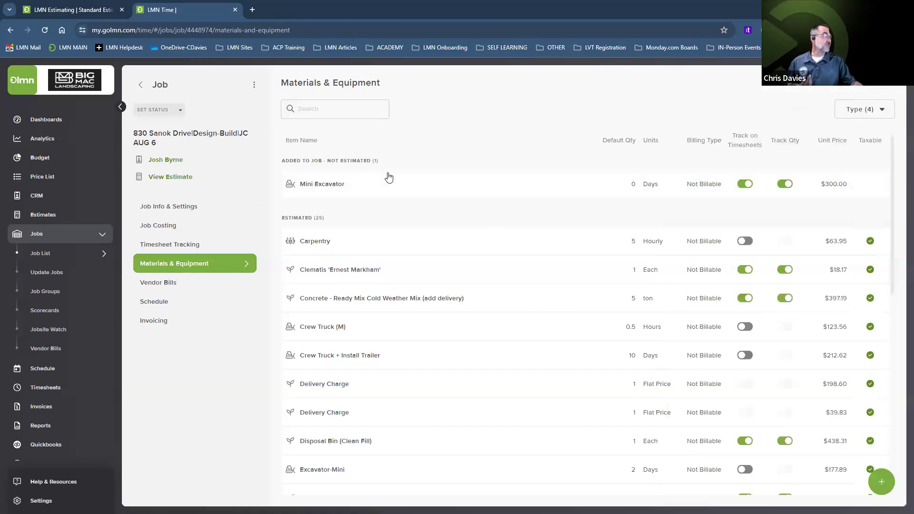
Step: Set the Mini Excavator's default quantity to 1 Day, keep billing type Not Billable, and save
click(586, 187)
click(812, 162)
key(BackSpace)
text(1)
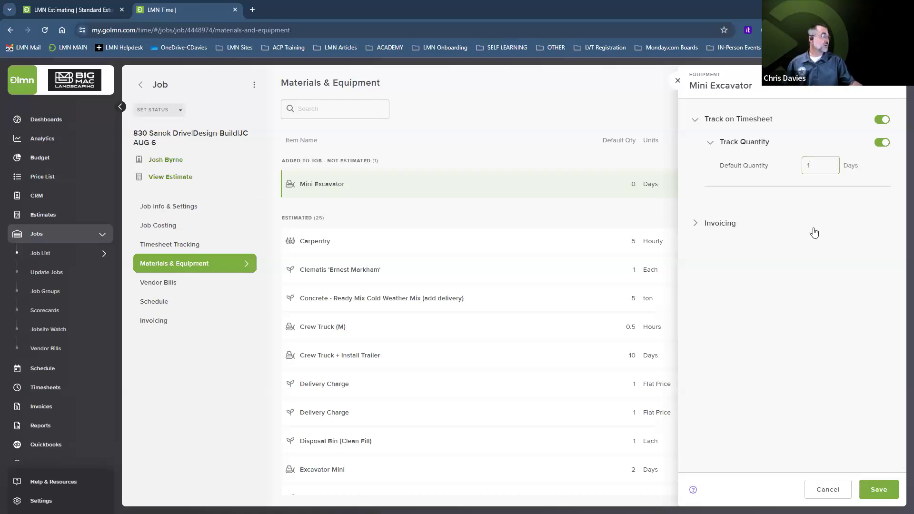
click(701, 231)
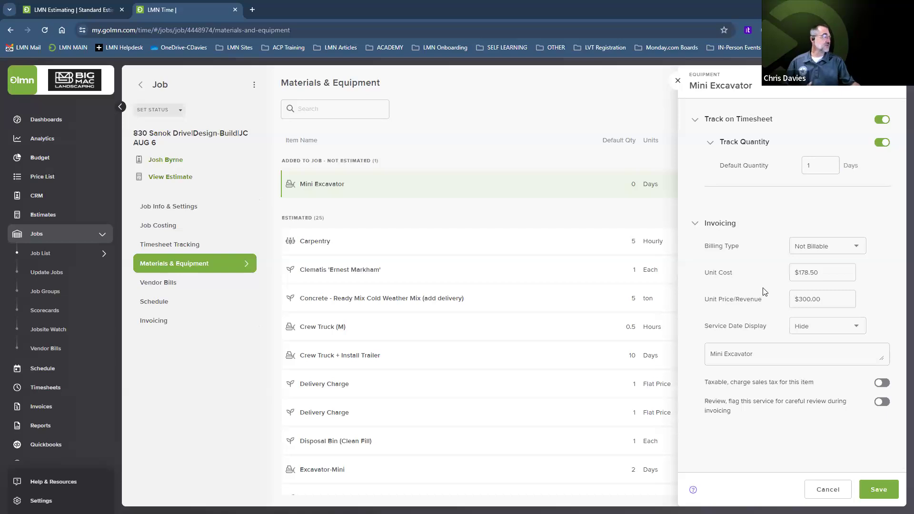
click(813, 247)
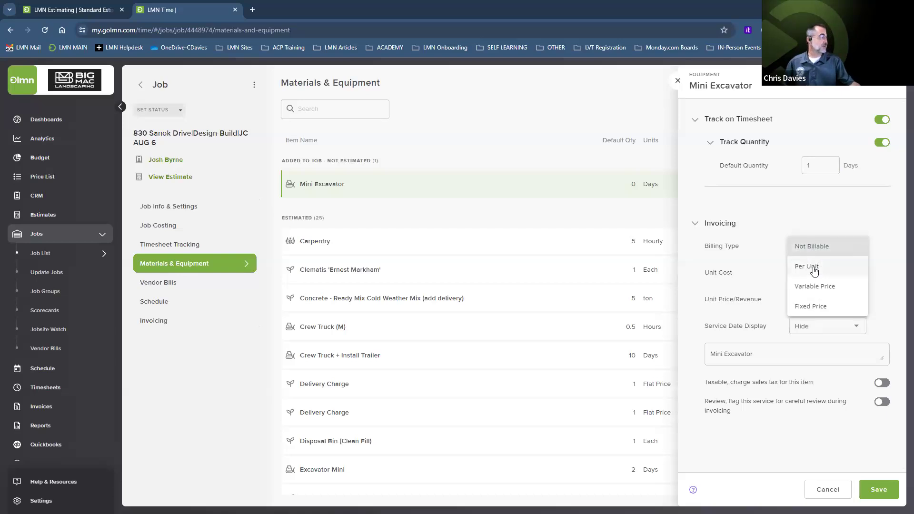
click(814, 268)
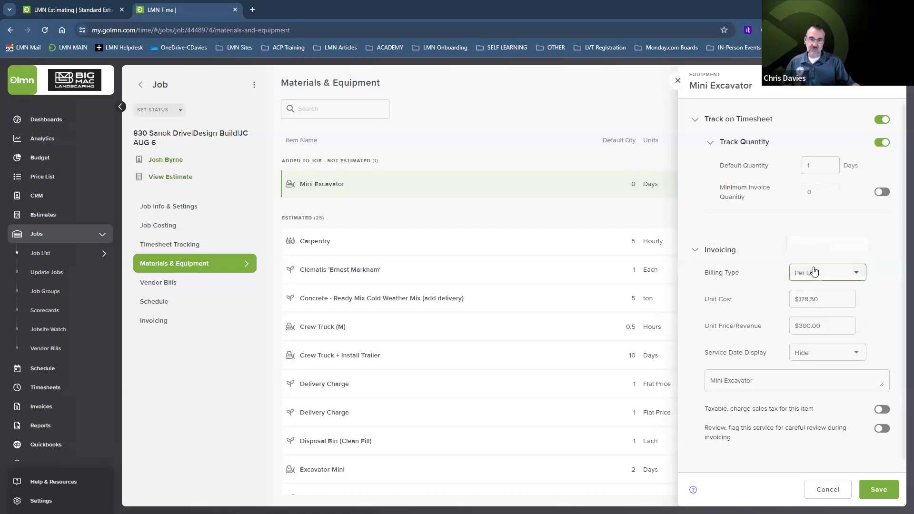
click(814, 271)
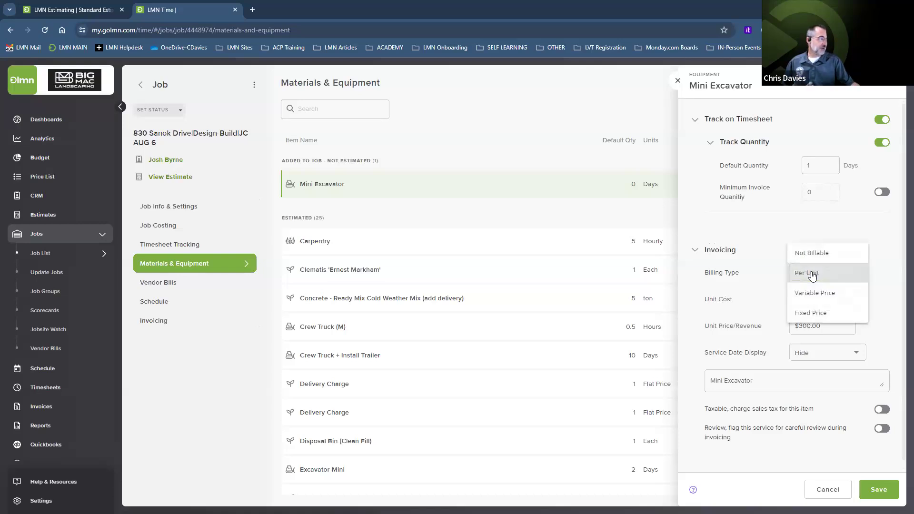
click(808, 254)
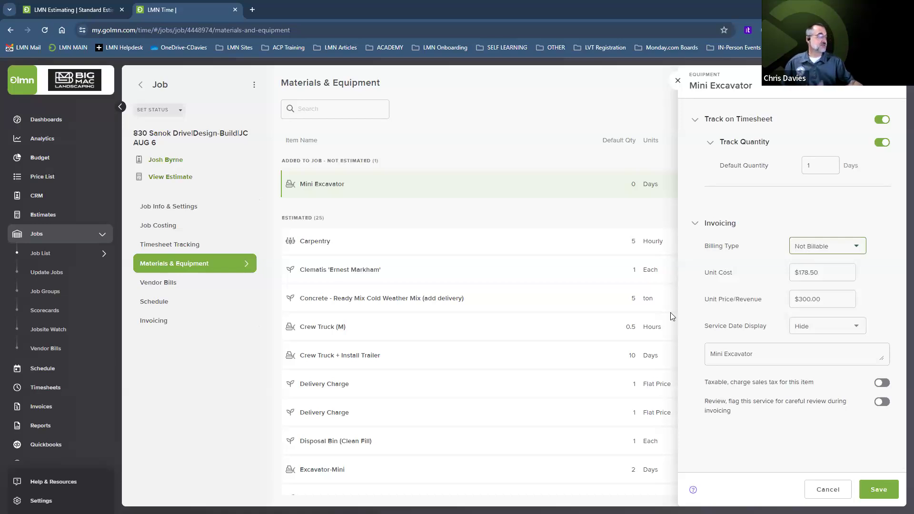
click(879, 493)
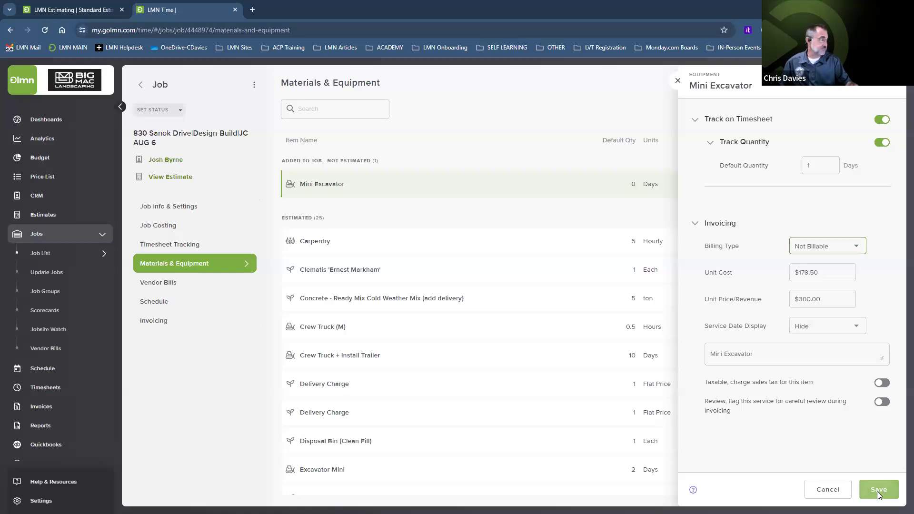
click(676, 81)
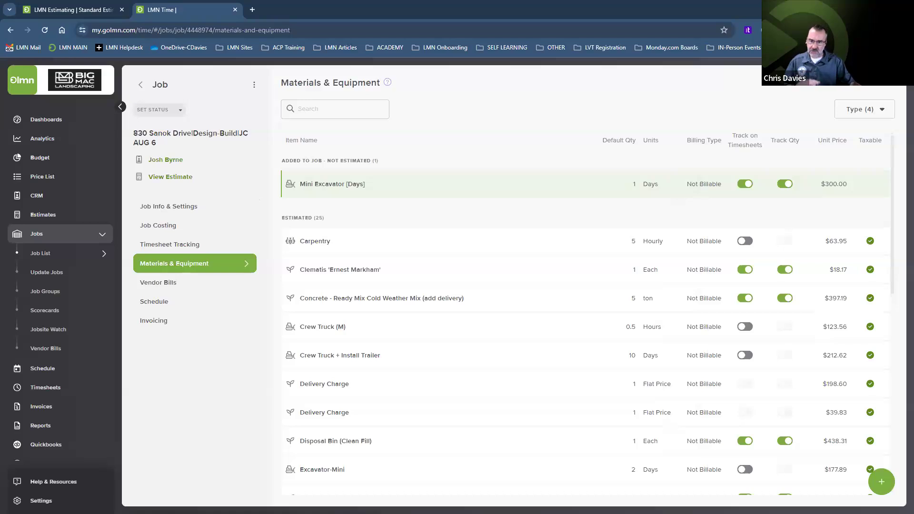